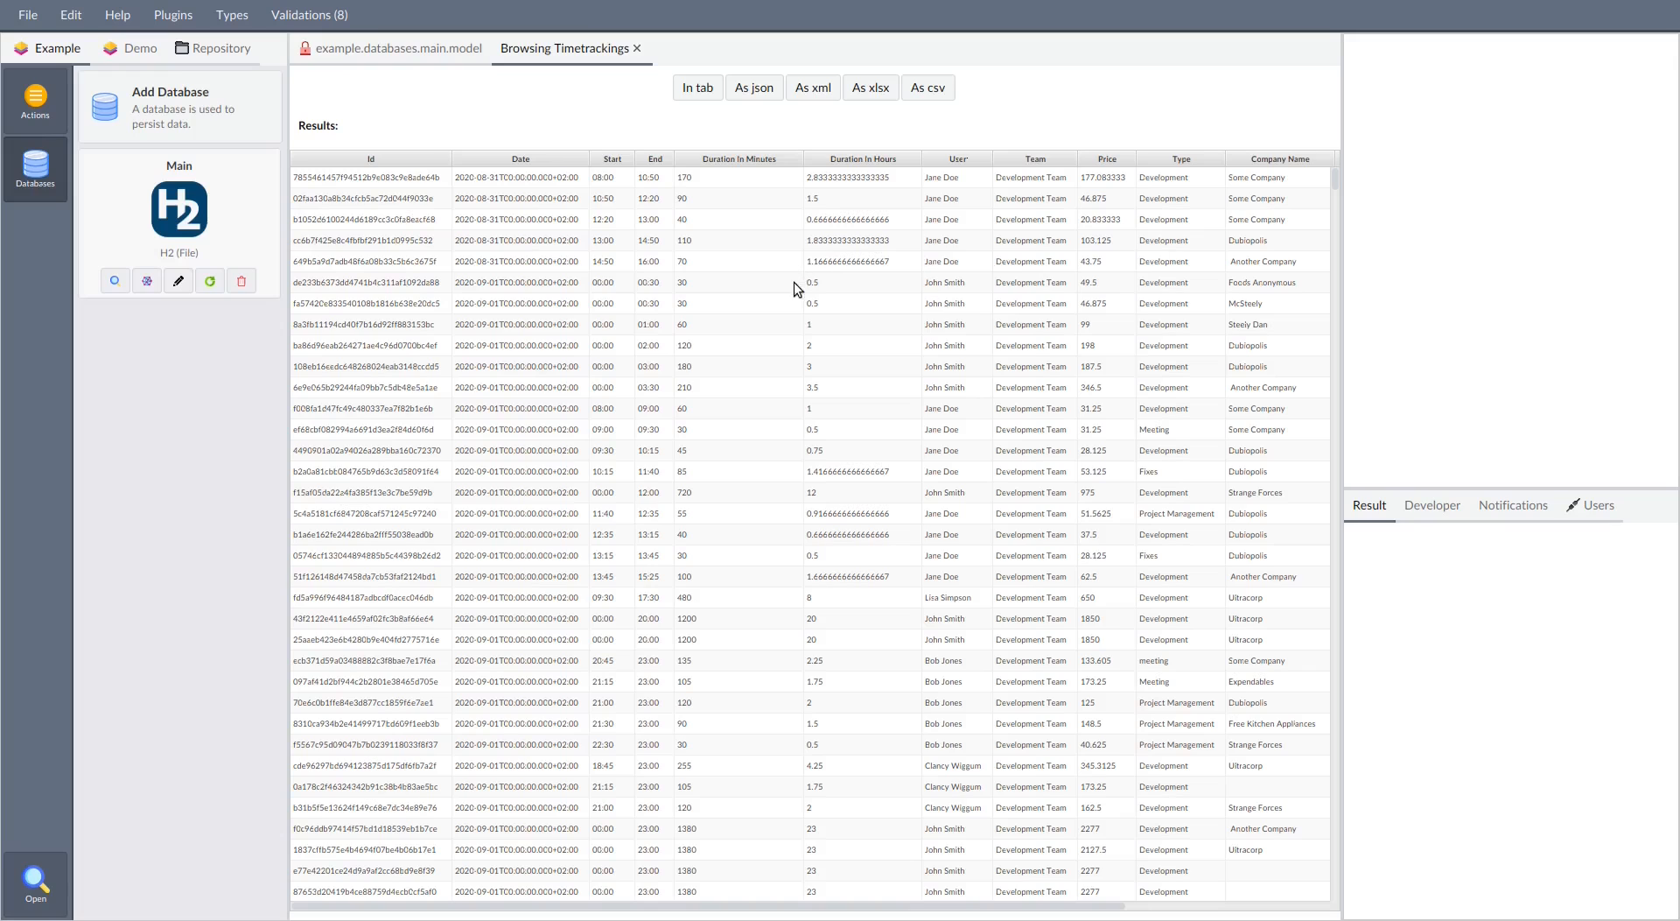
Add a dashboard application named Dashboard to the Example project
{"action": "left_click", "coordinate": [35, 101]}
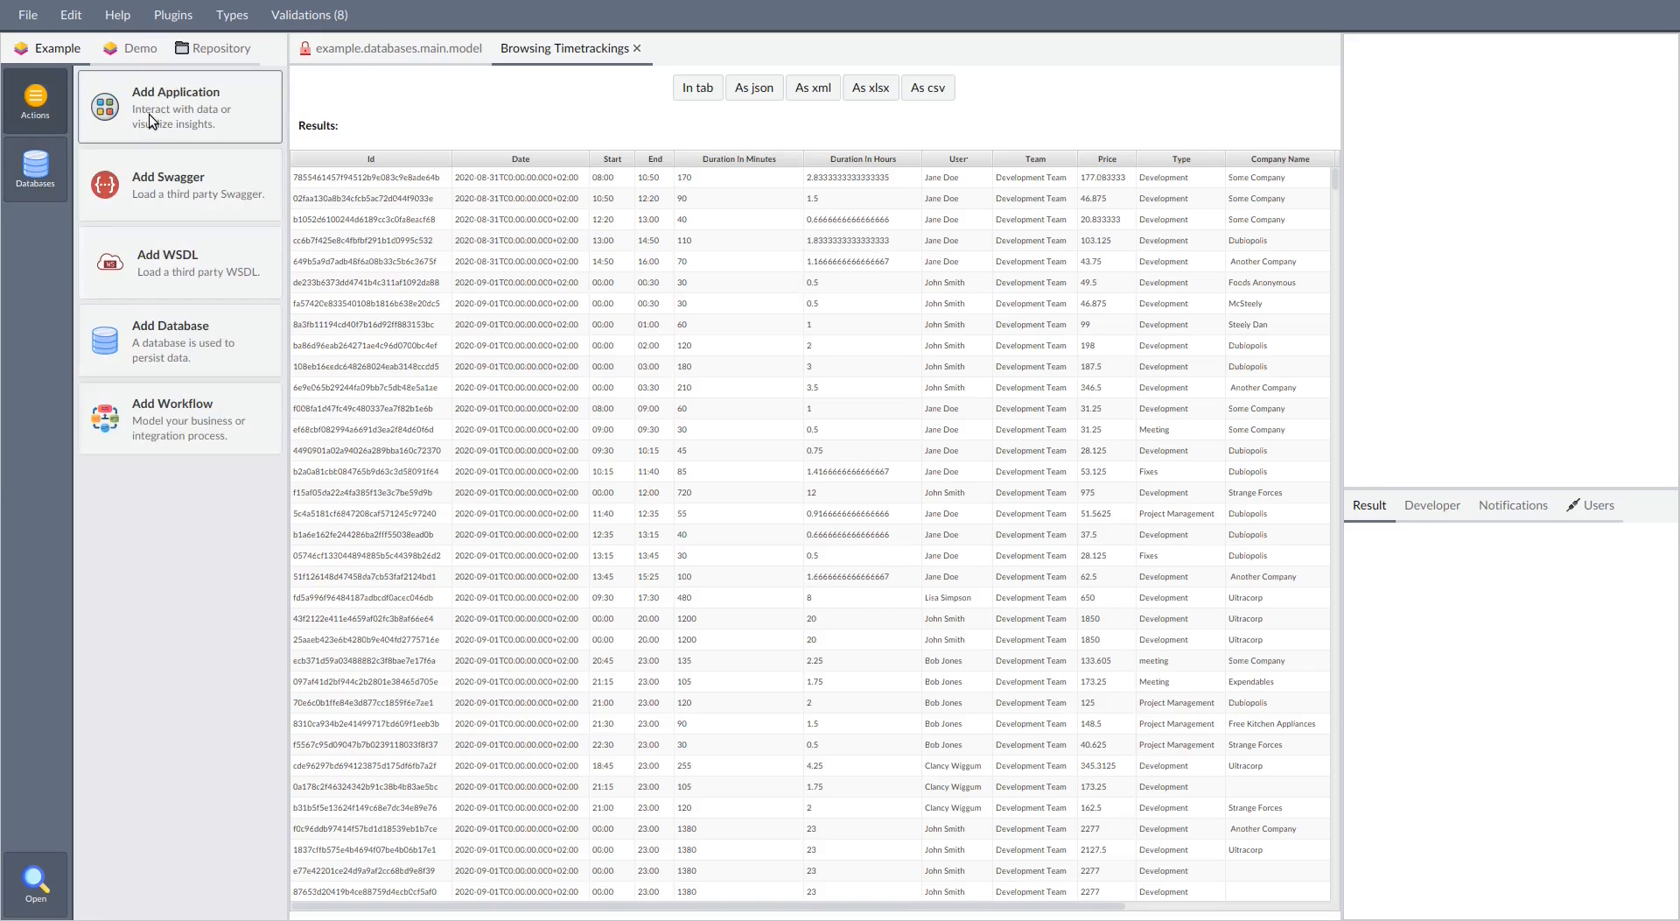
{"action": "left_click", "coordinate": [152, 120]}
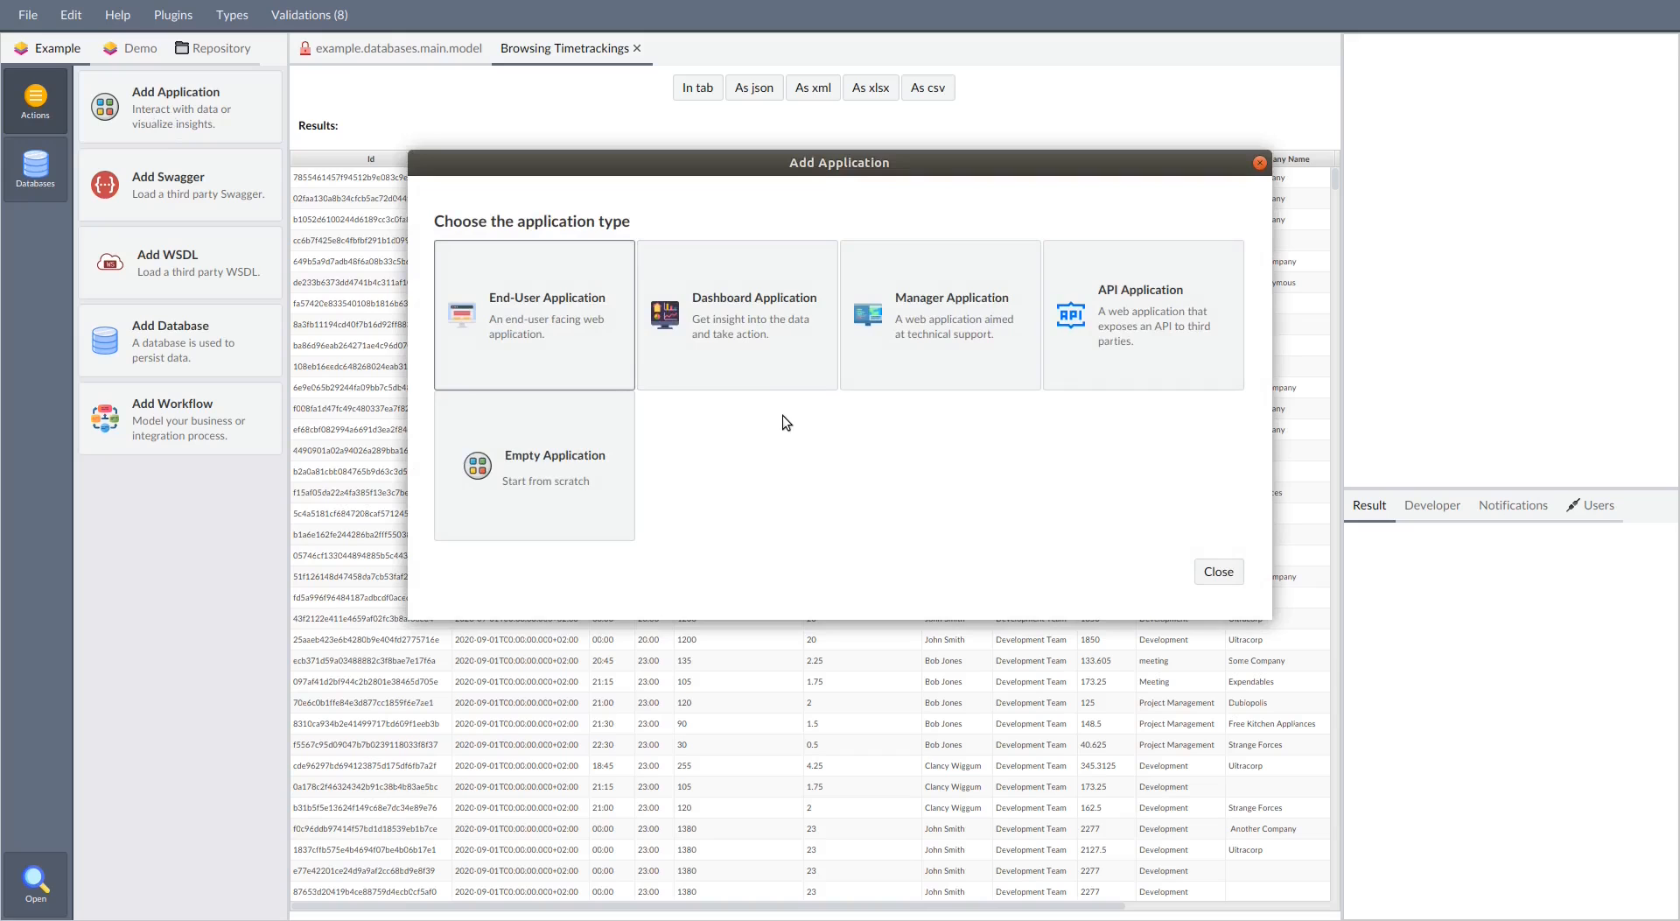
{"action": "left_click", "coordinate": [774, 343]}
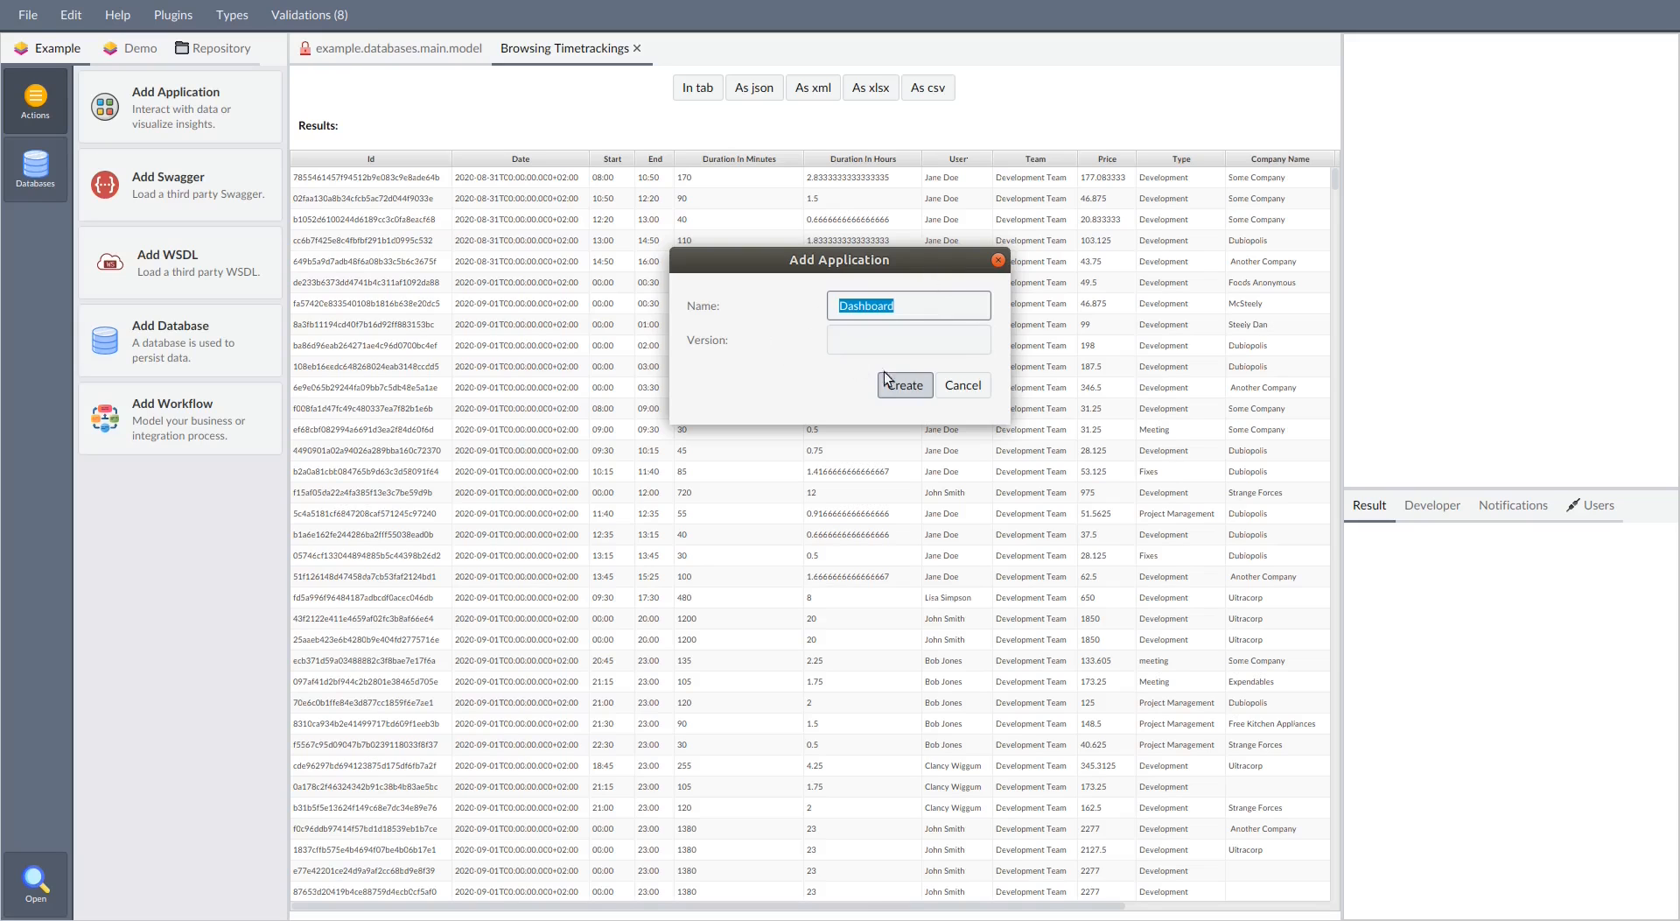
{"action": "left_click", "coordinate": [912, 388]}
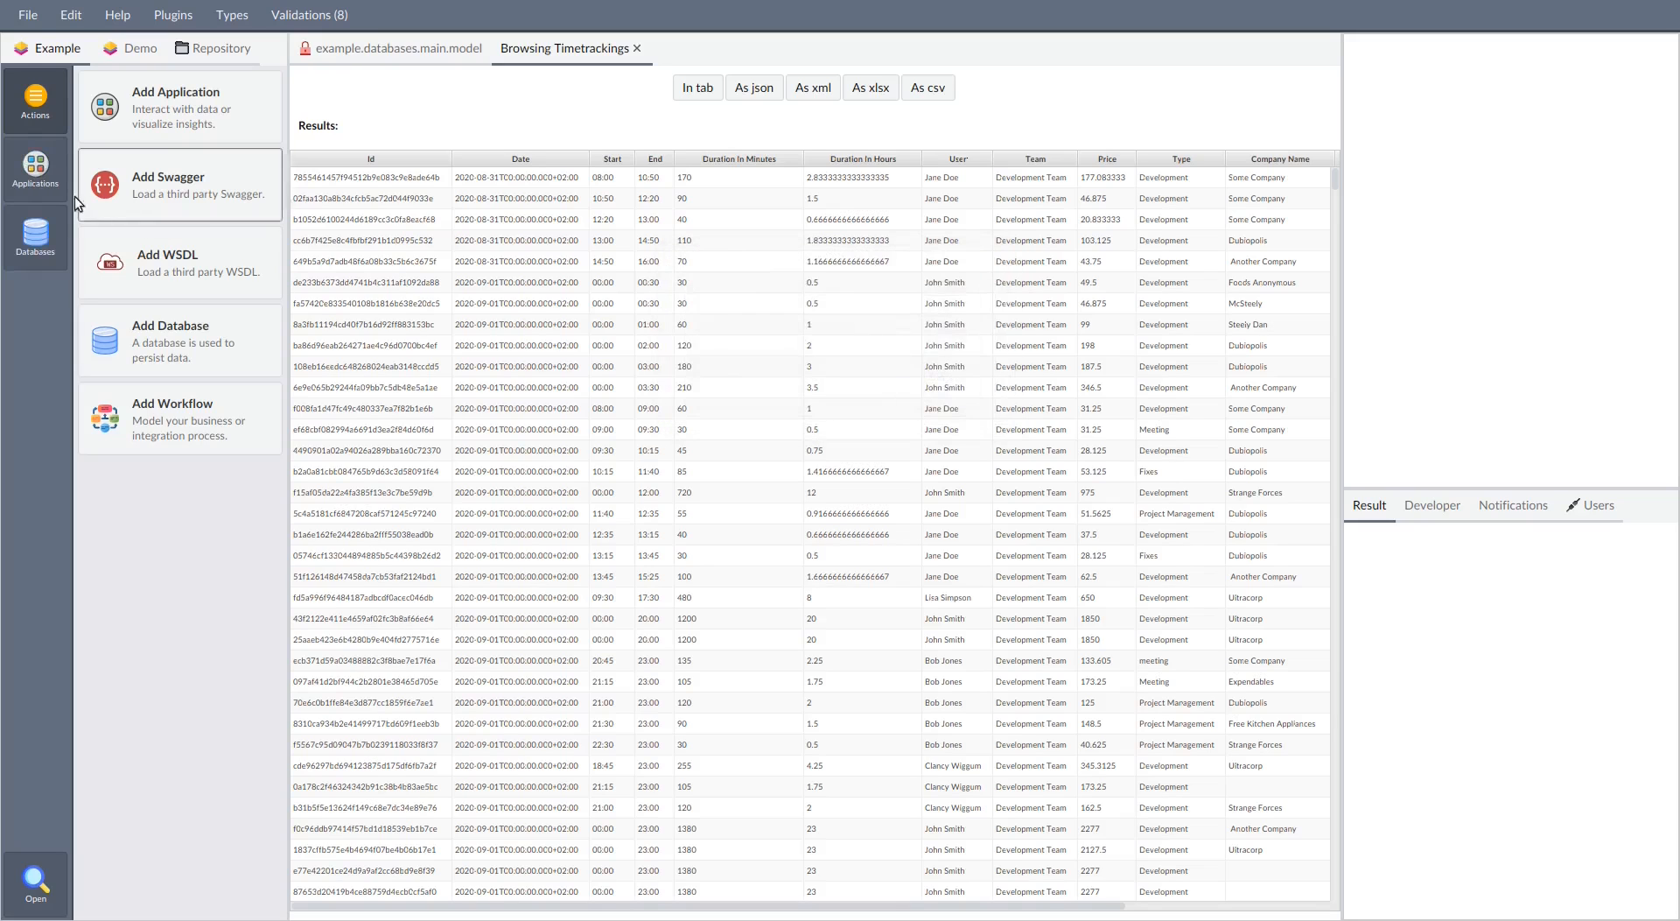
Open the Dashboard application and create its administrator account with the admin e-mail and a repeated password
{"action": "left_click", "coordinate": [35, 168]}
{"action": "left_click", "coordinate": [175, 267]}
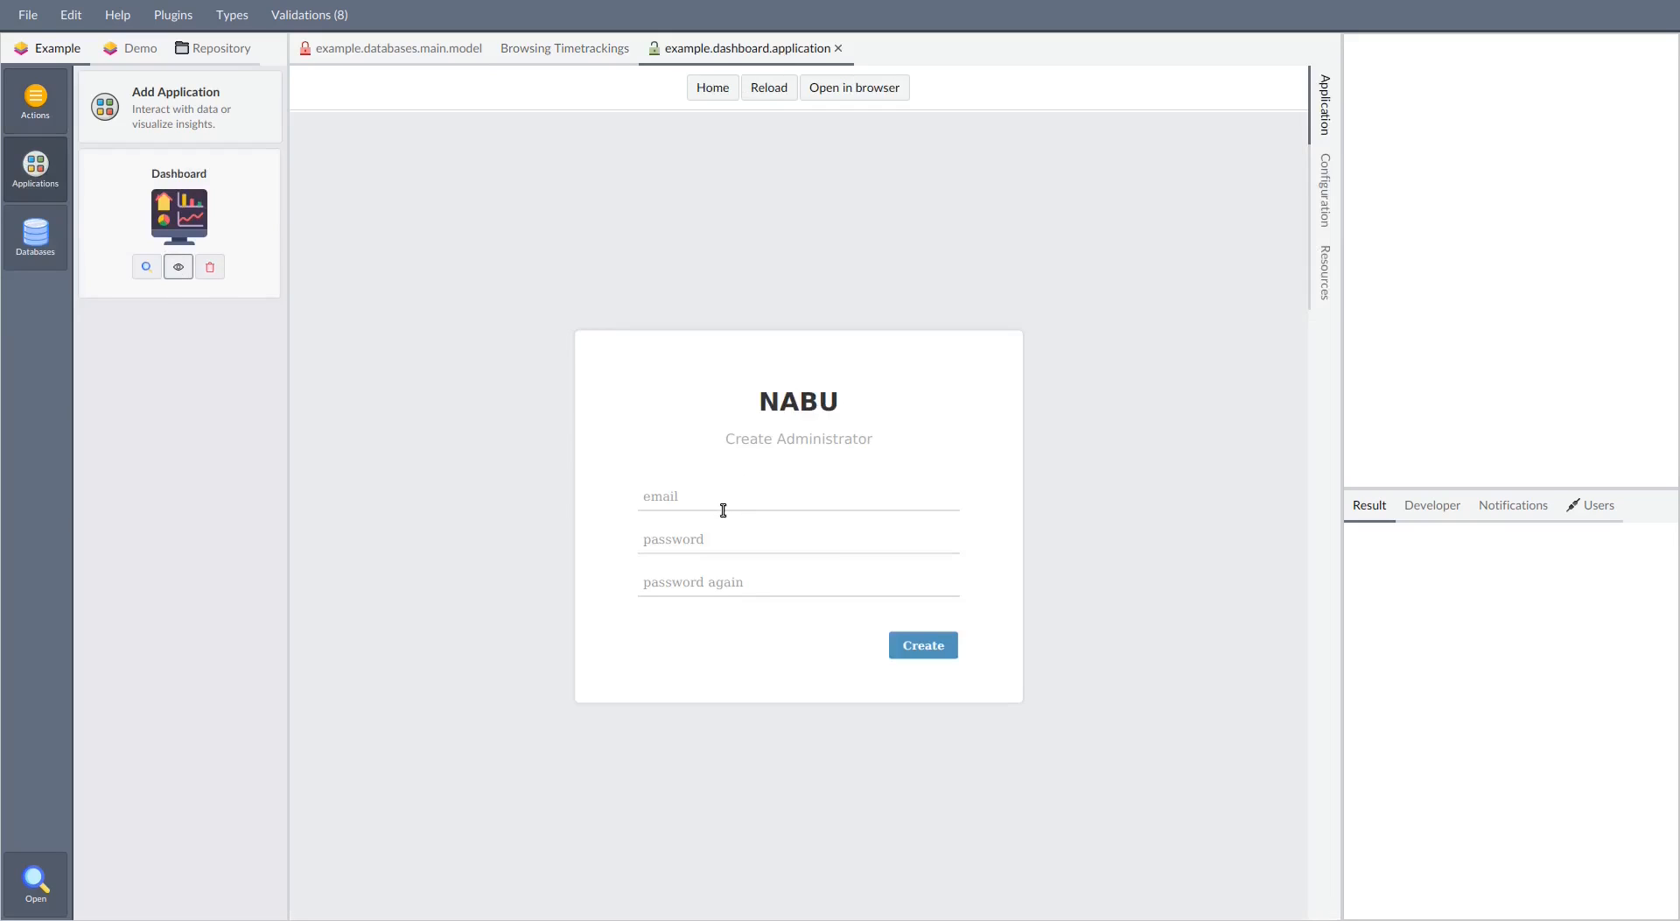
{"action": "left_click", "coordinate": [726, 508]}
{"action": "key", "text": "Tab"}
{"action": "type", "text": "test"}
{"action": "key", "text": "Tab"}
{"action": "type", "text": "test"}
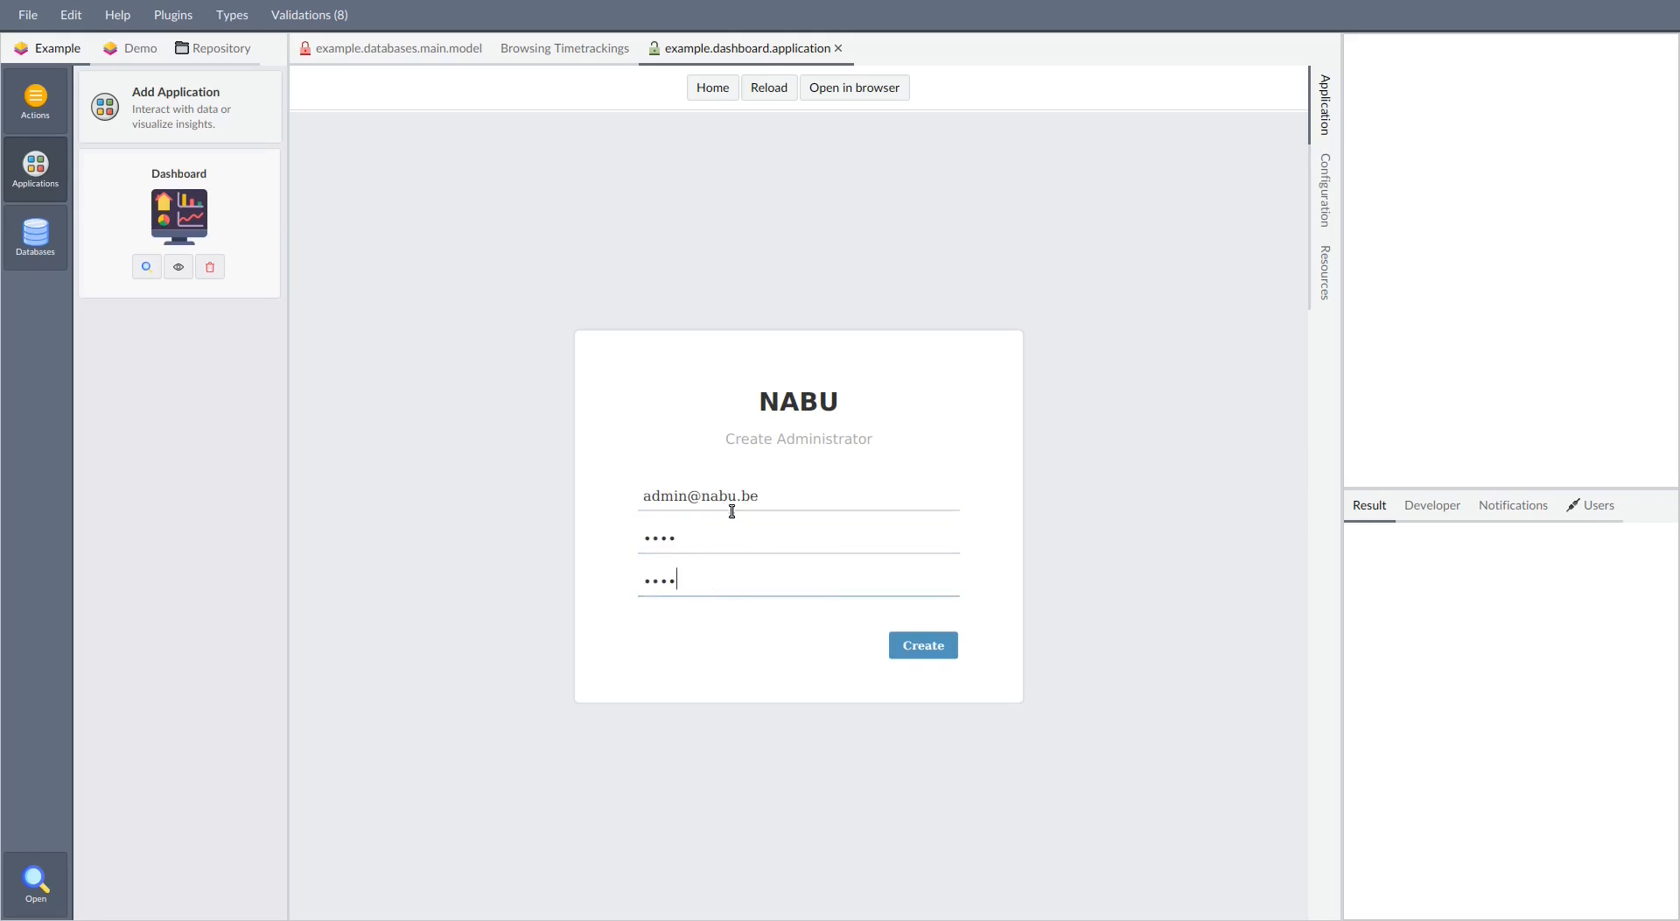
{"action": "left_click", "coordinate": [904, 644]}
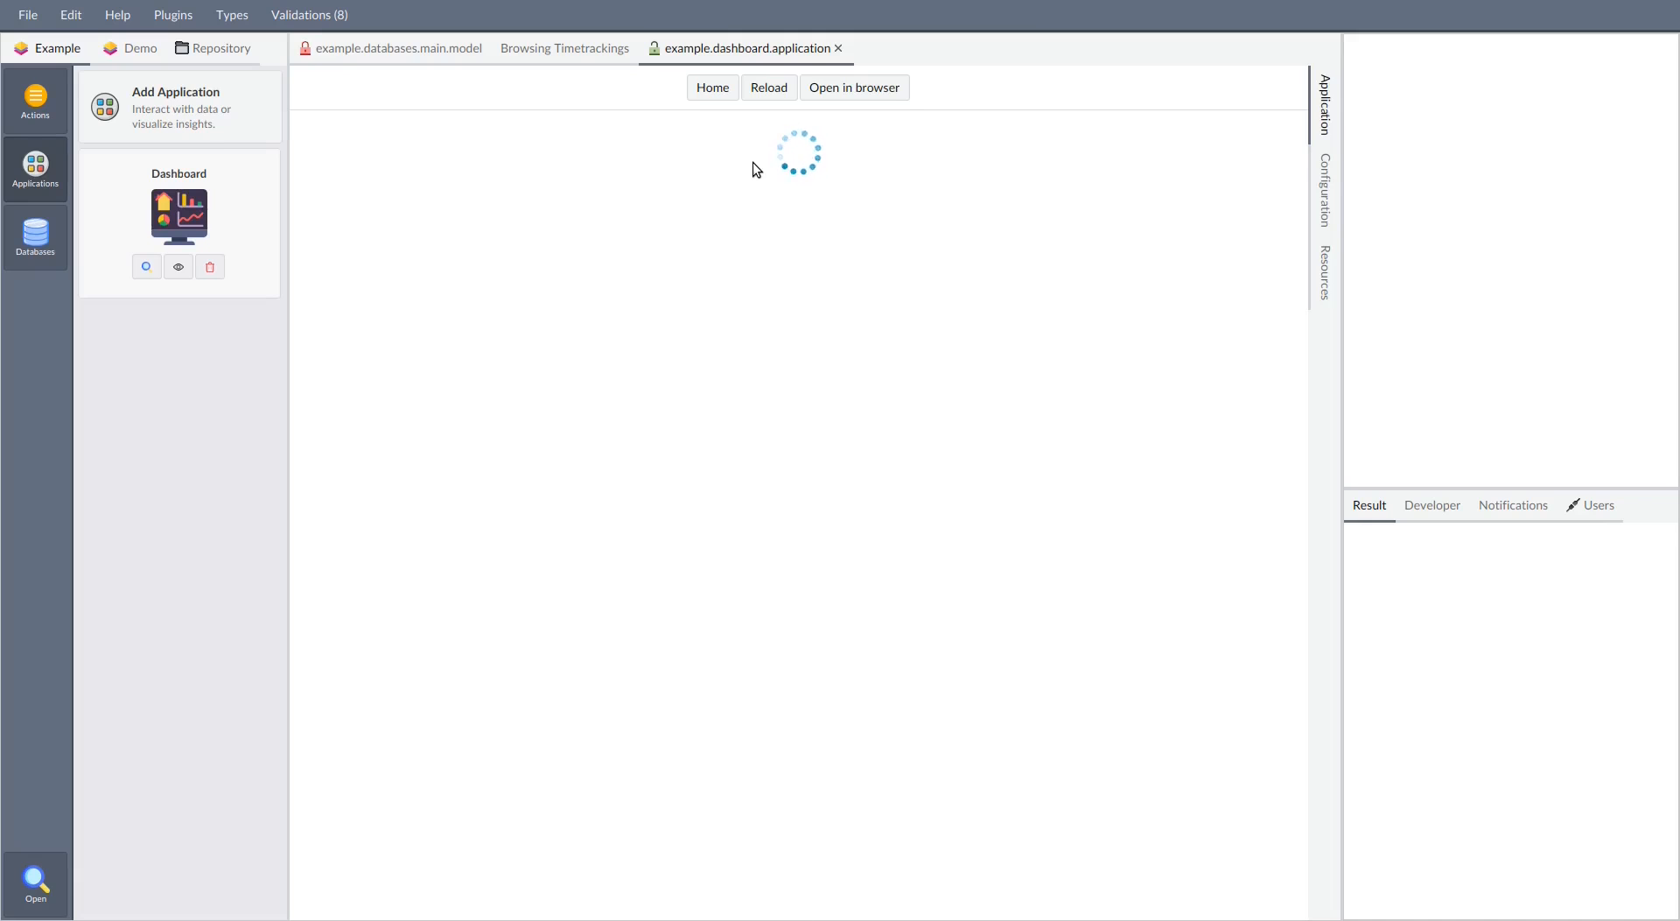
Open the Dashboard project and create an insight named Revenue By Company on the Main database's timetrackings data
{"action": "left_click", "coordinate": [564, 48]}
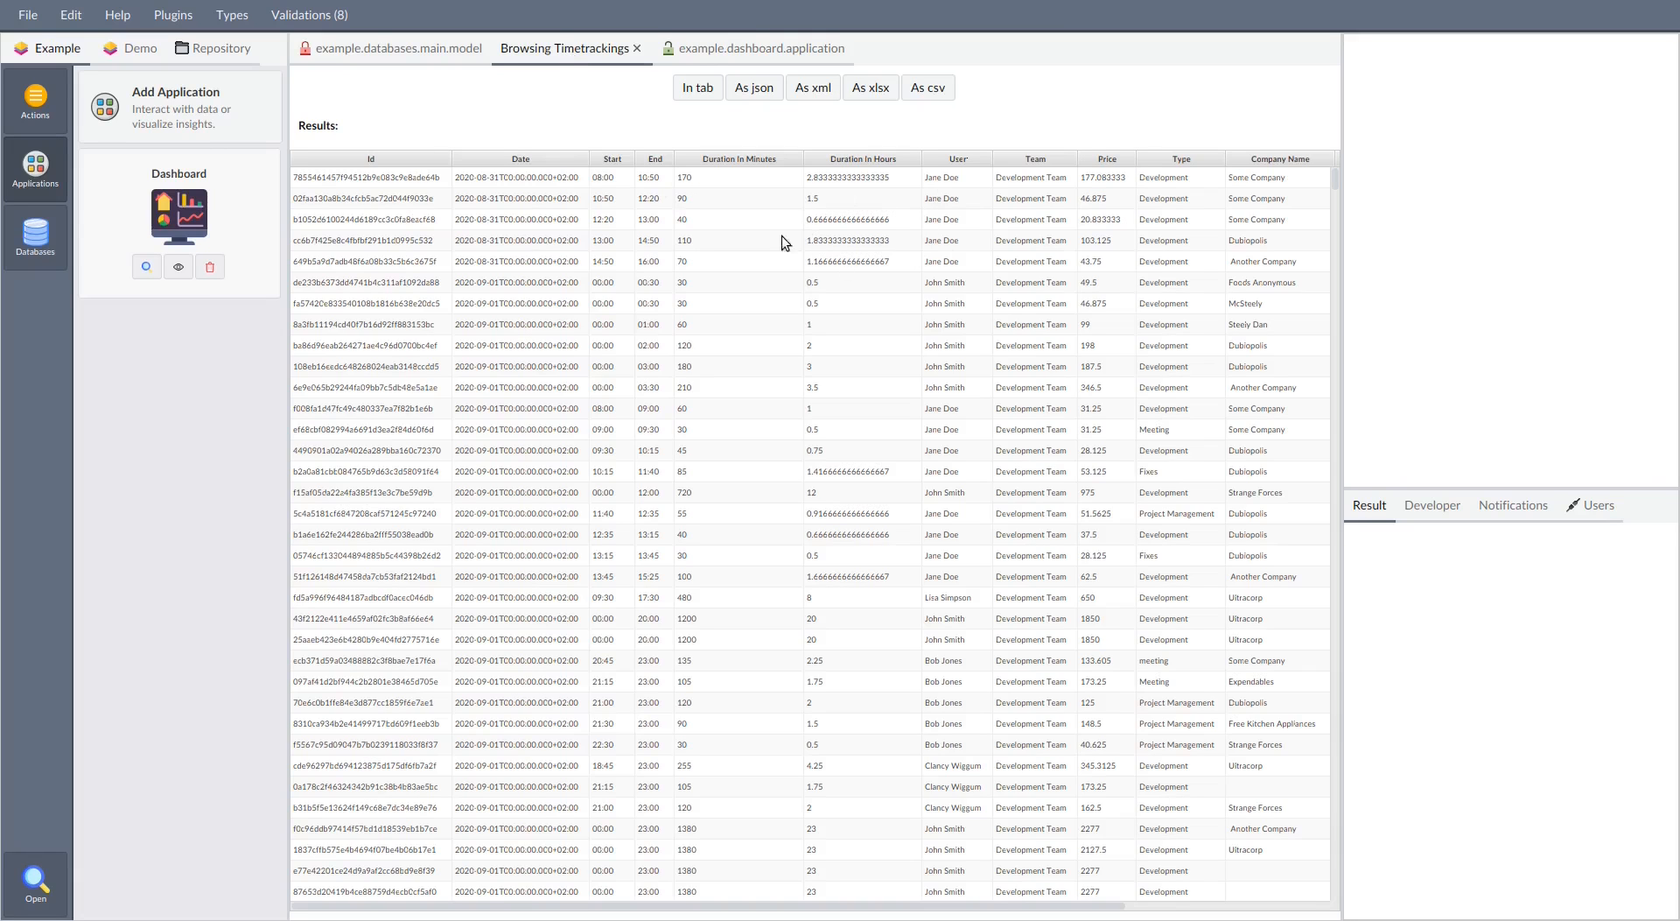
{"action": "left_click", "coordinate": [145, 272]}
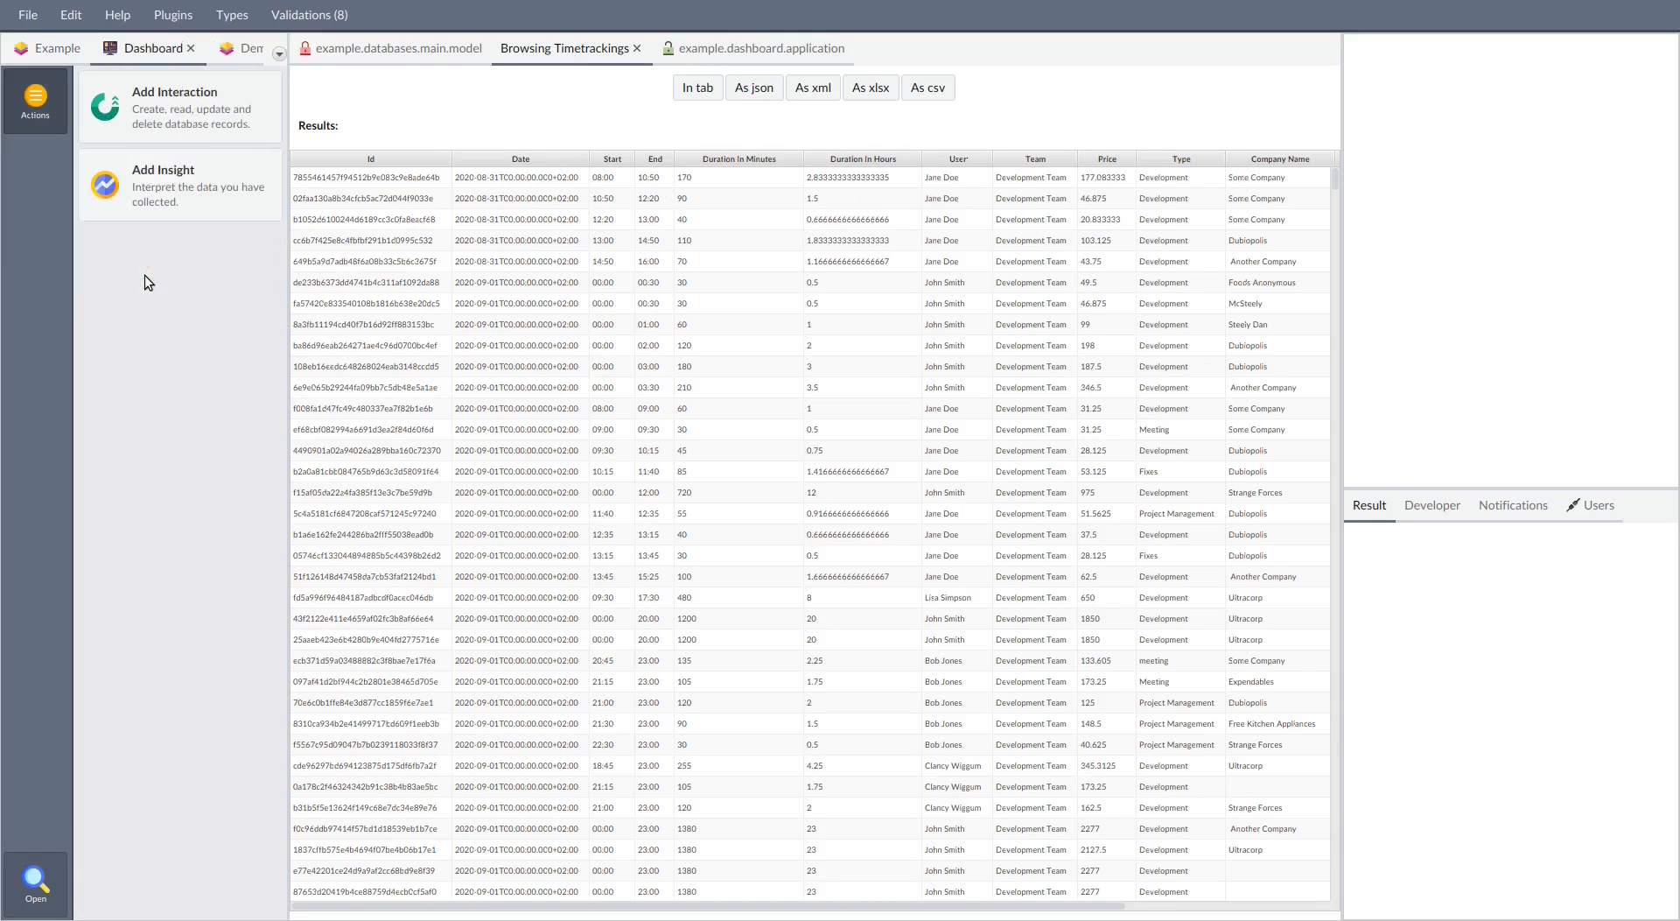
{"action": "left_click", "coordinate": [170, 175]}
{"action": "left_click", "coordinate": [792, 339]}
{"action": "left_click", "coordinate": [792, 372]}
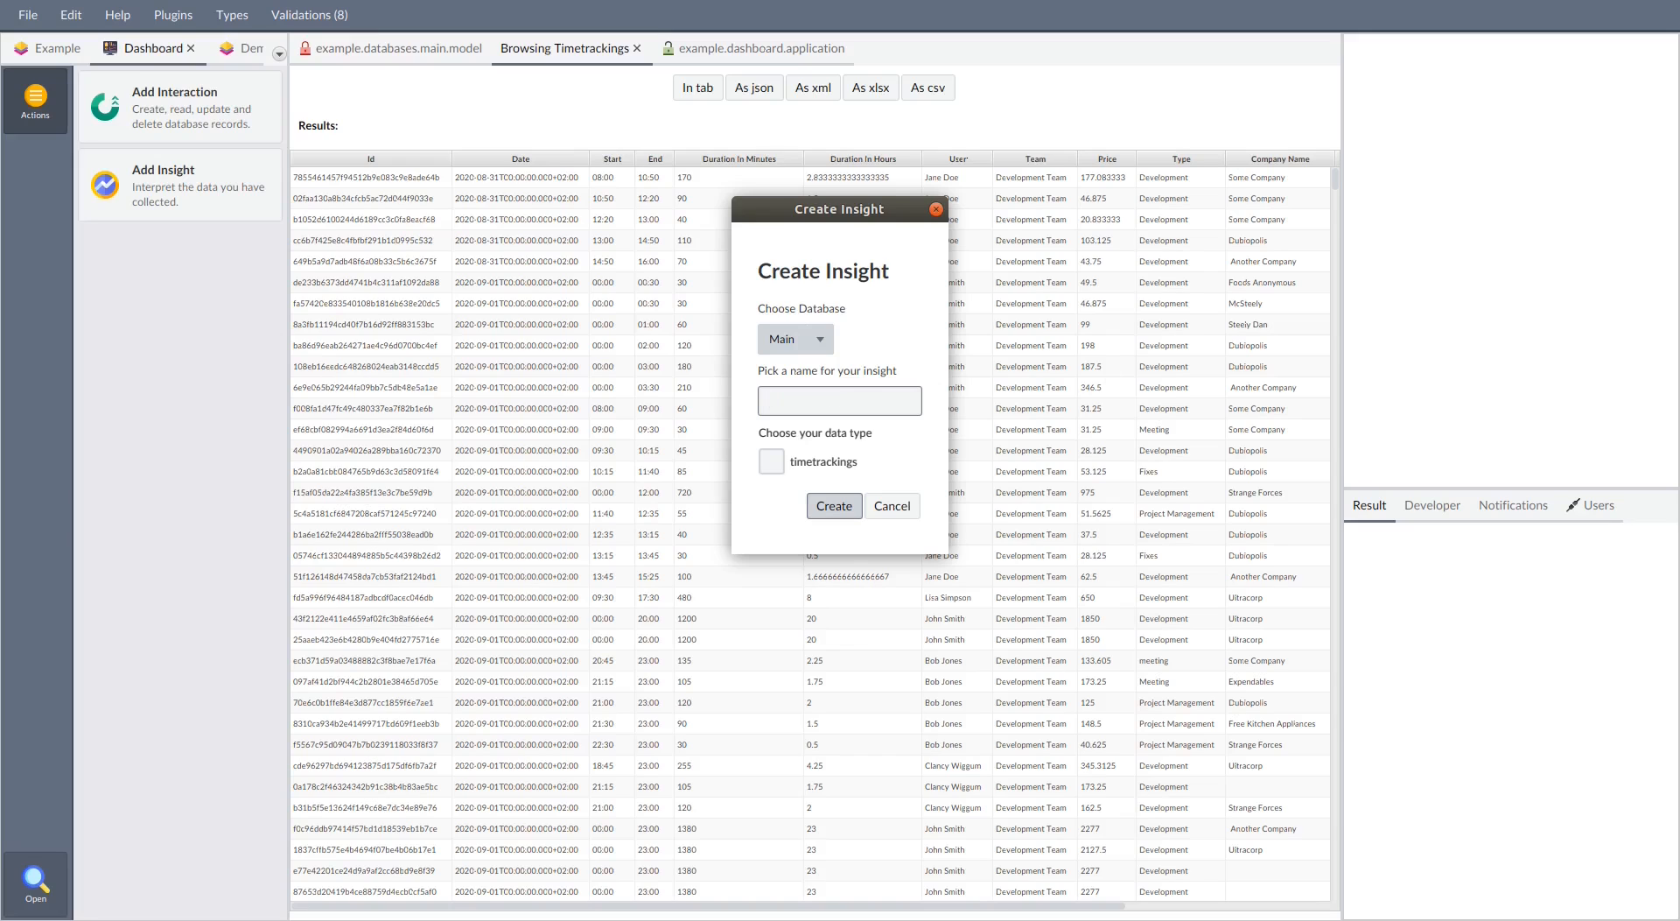
{"action": "left_click", "coordinate": [794, 396]}
{"action": "type", "text": "Revenue By Company"}
{"action": "left_click", "coordinate": [771, 459]}
{"action": "left_click", "coordinate": [840, 507]}
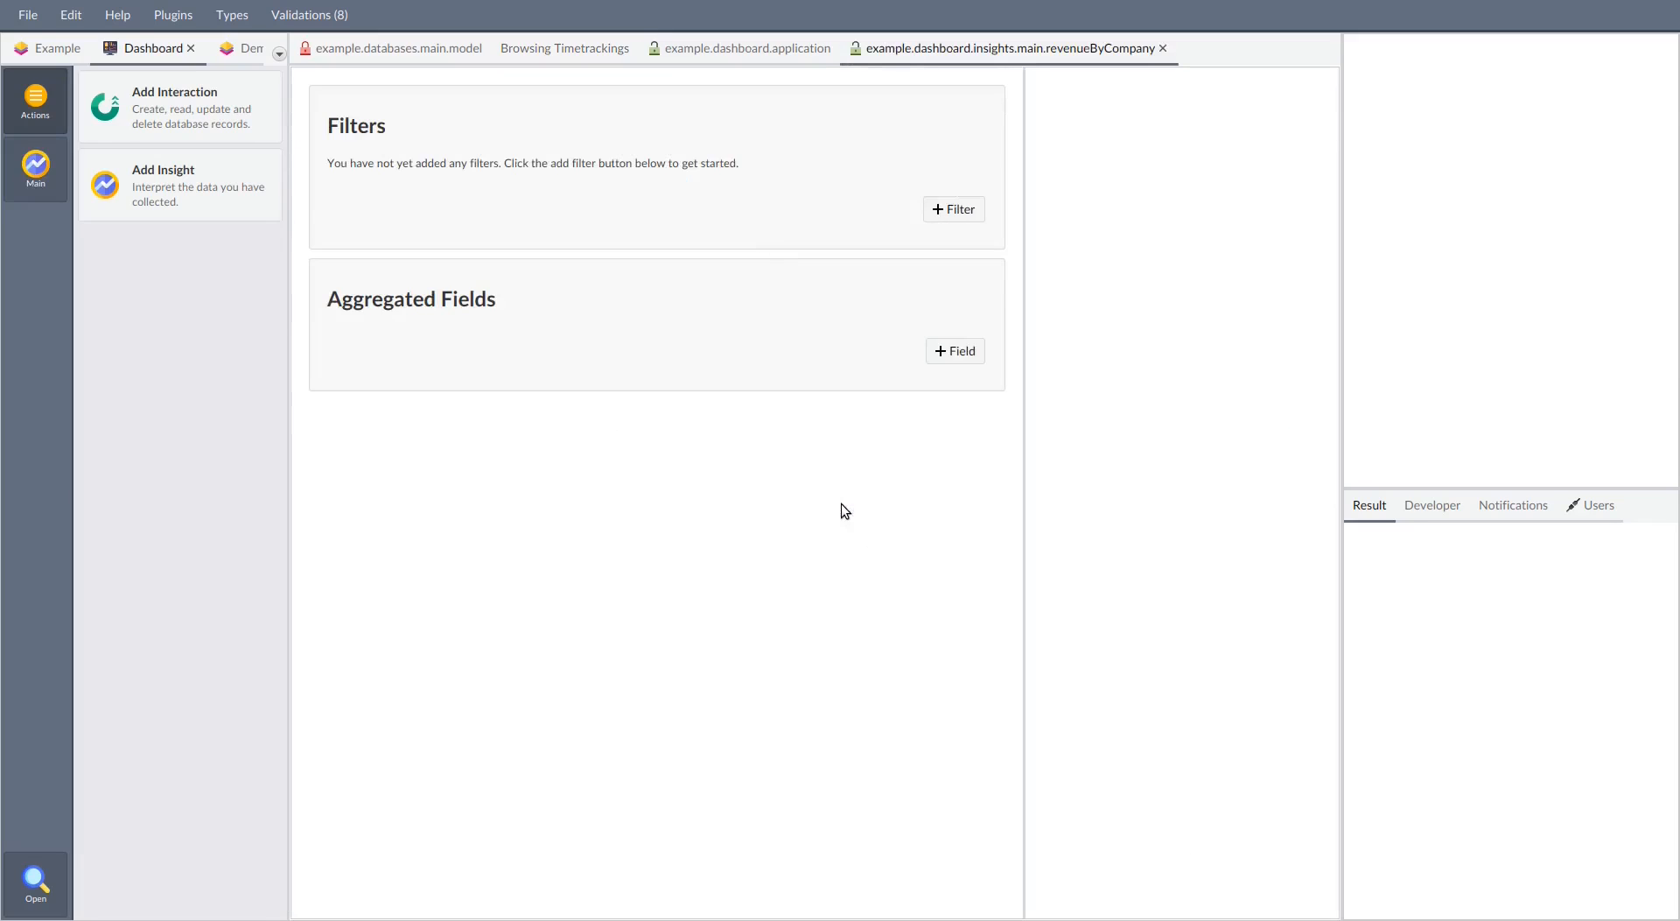
Add an aggregated field to the Revenue By Company insight that groups by companyName
{"action": "left_click", "coordinate": [956, 351]}
{"action": "left_click", "coordinate": [685, 343]}
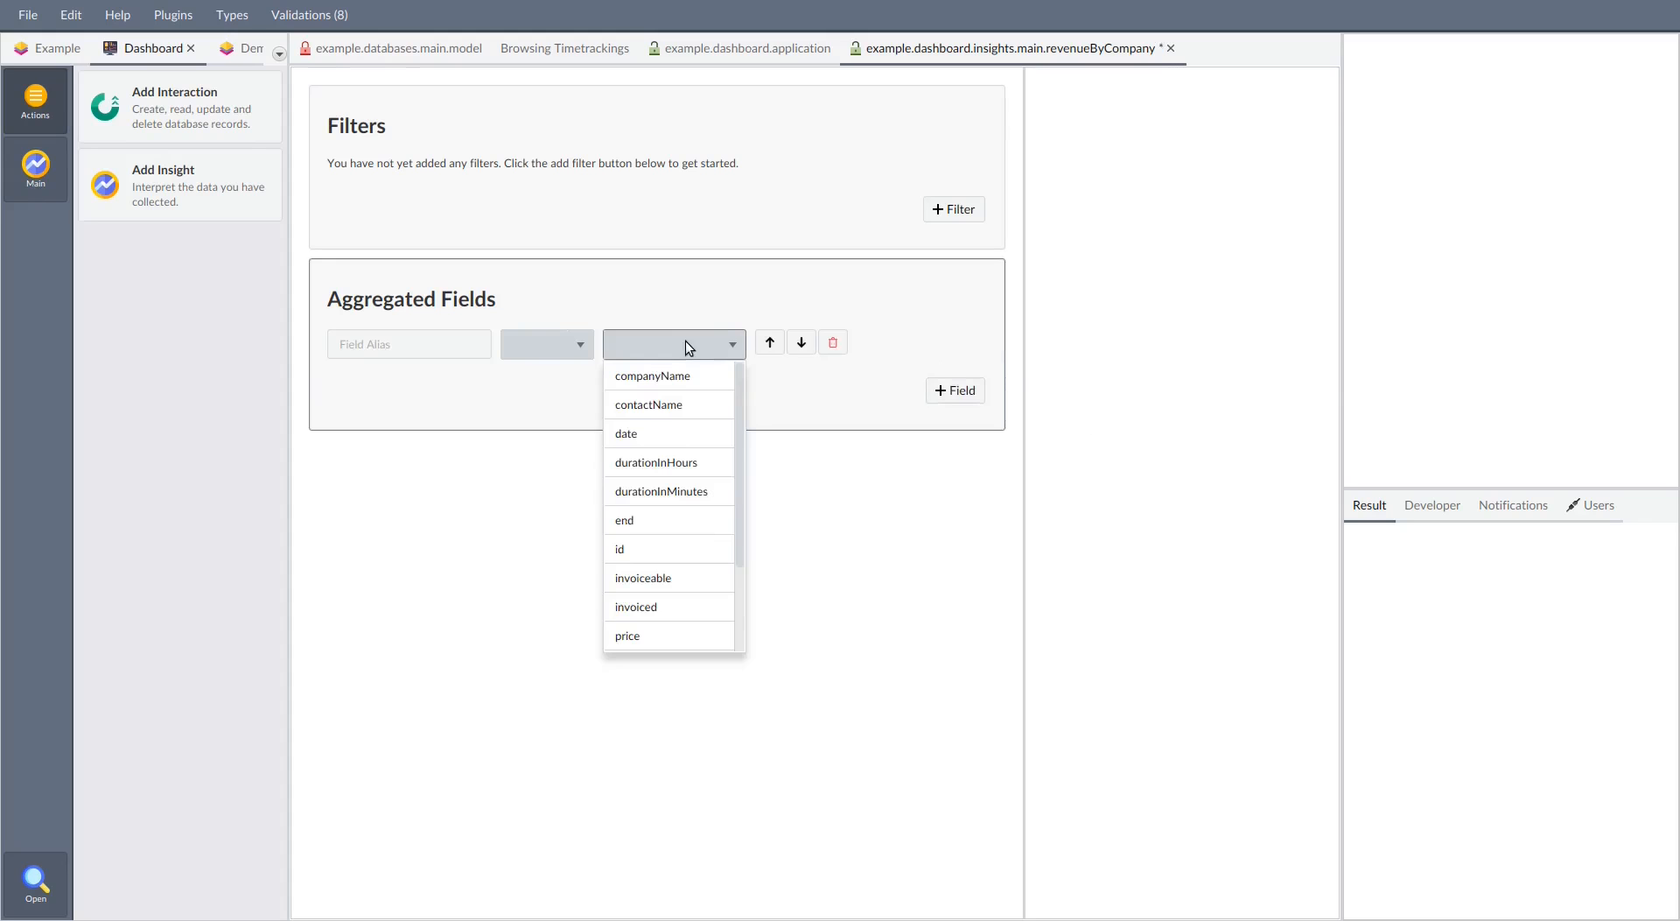
{"action": "left_click", "coordinate": [658, 375]}
{"action": "left_click", "coordinate": [561, 348]}
{"action": "left_click", "coordinate": [536, 435]}
Add a second aggregated field that sums price and widen the chart area of the Revenue By Company insight
{"action": "left_click", "coordinate": [943, 390]}
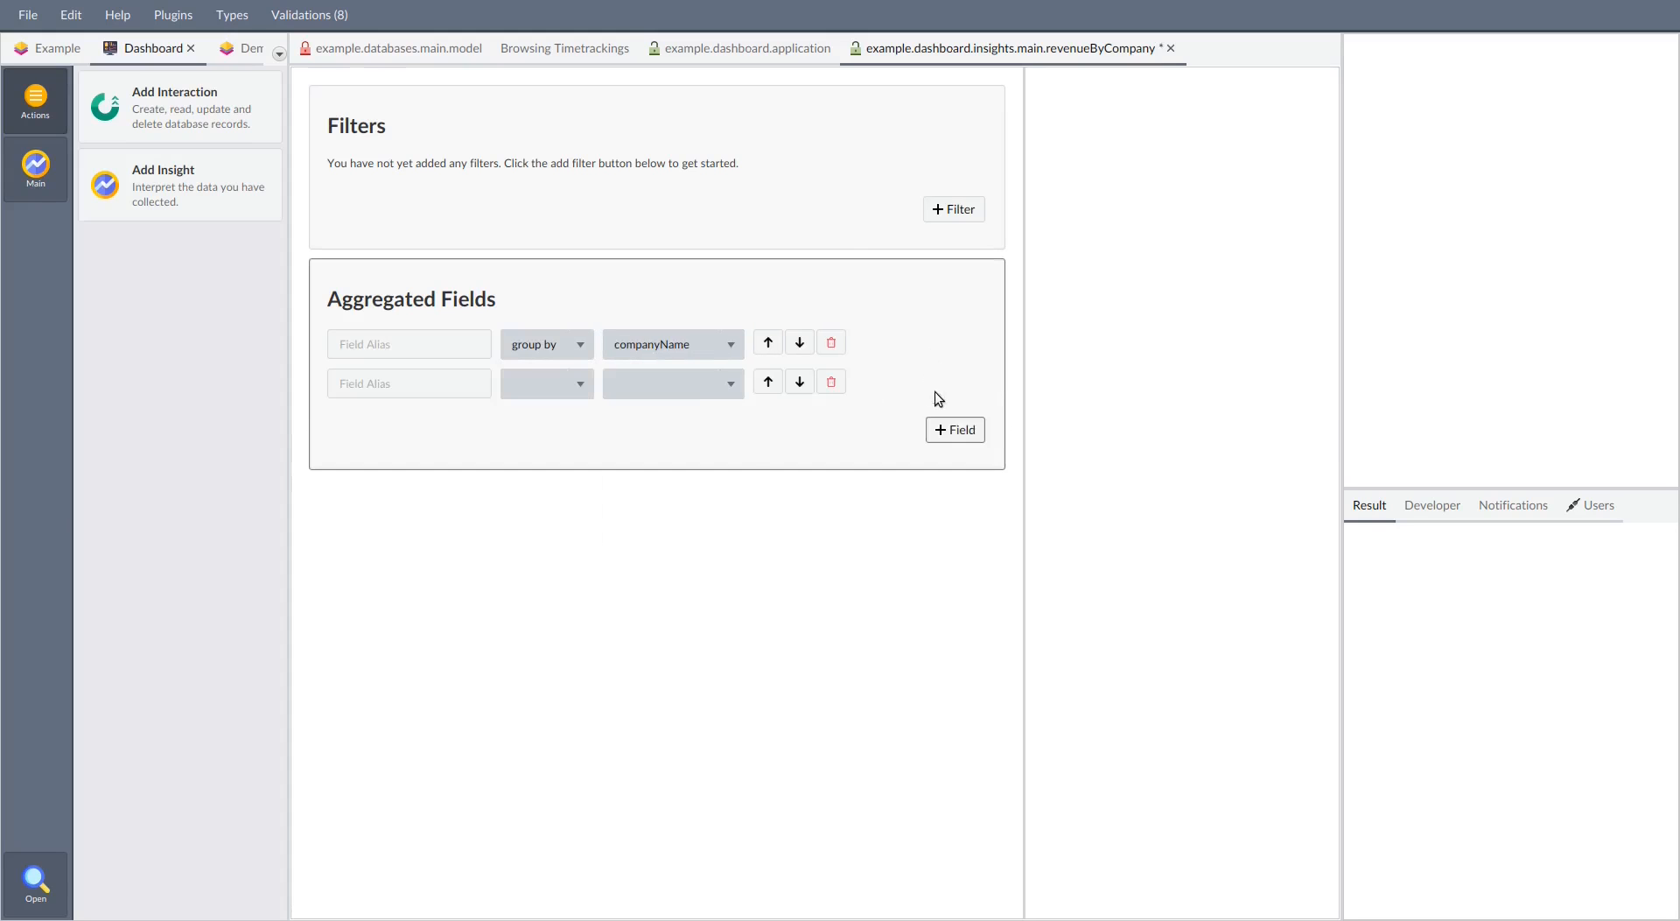
{"action": "left_click", "coordinate": [695, 387]}
{"action": "scroll", "coordinate": [649, 546], "scroll_direction": "down", "scroll_amount": 3}
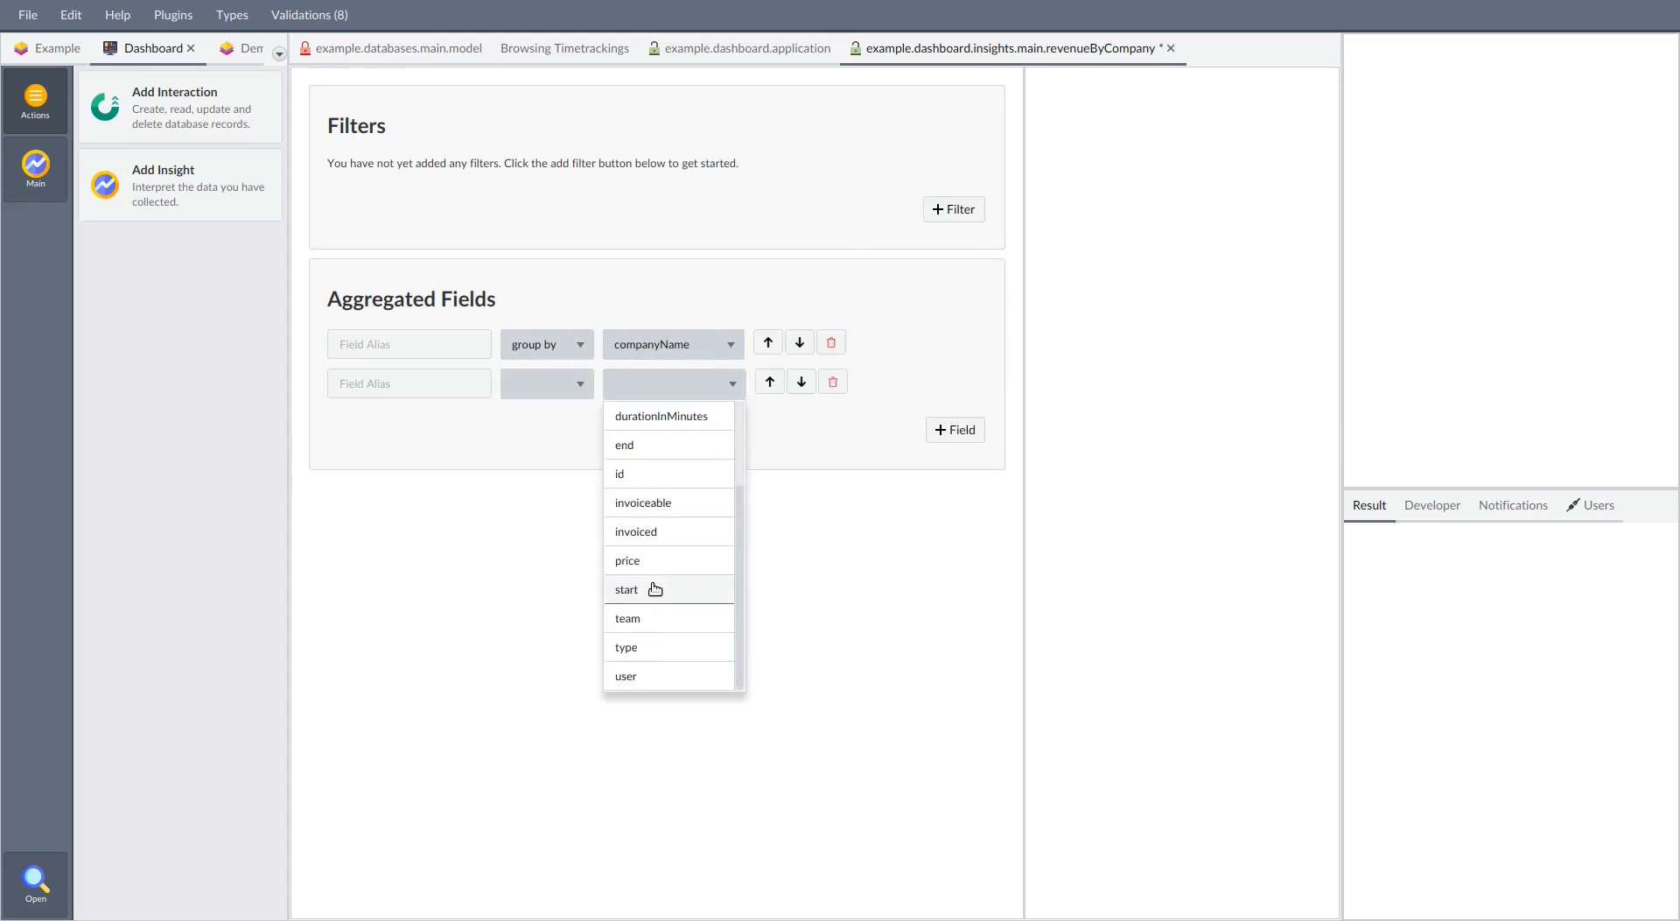
{"action": "left_click", "coordinate": [650, 563]}
{"action": "left_click", "coordinate": [532, 392]}
{"action": "left_click", "coordinate": [536, 556]}
{"action": "left_click_drag", "start_coordinate": [1018, 304], "coordinate": [761, 368]}
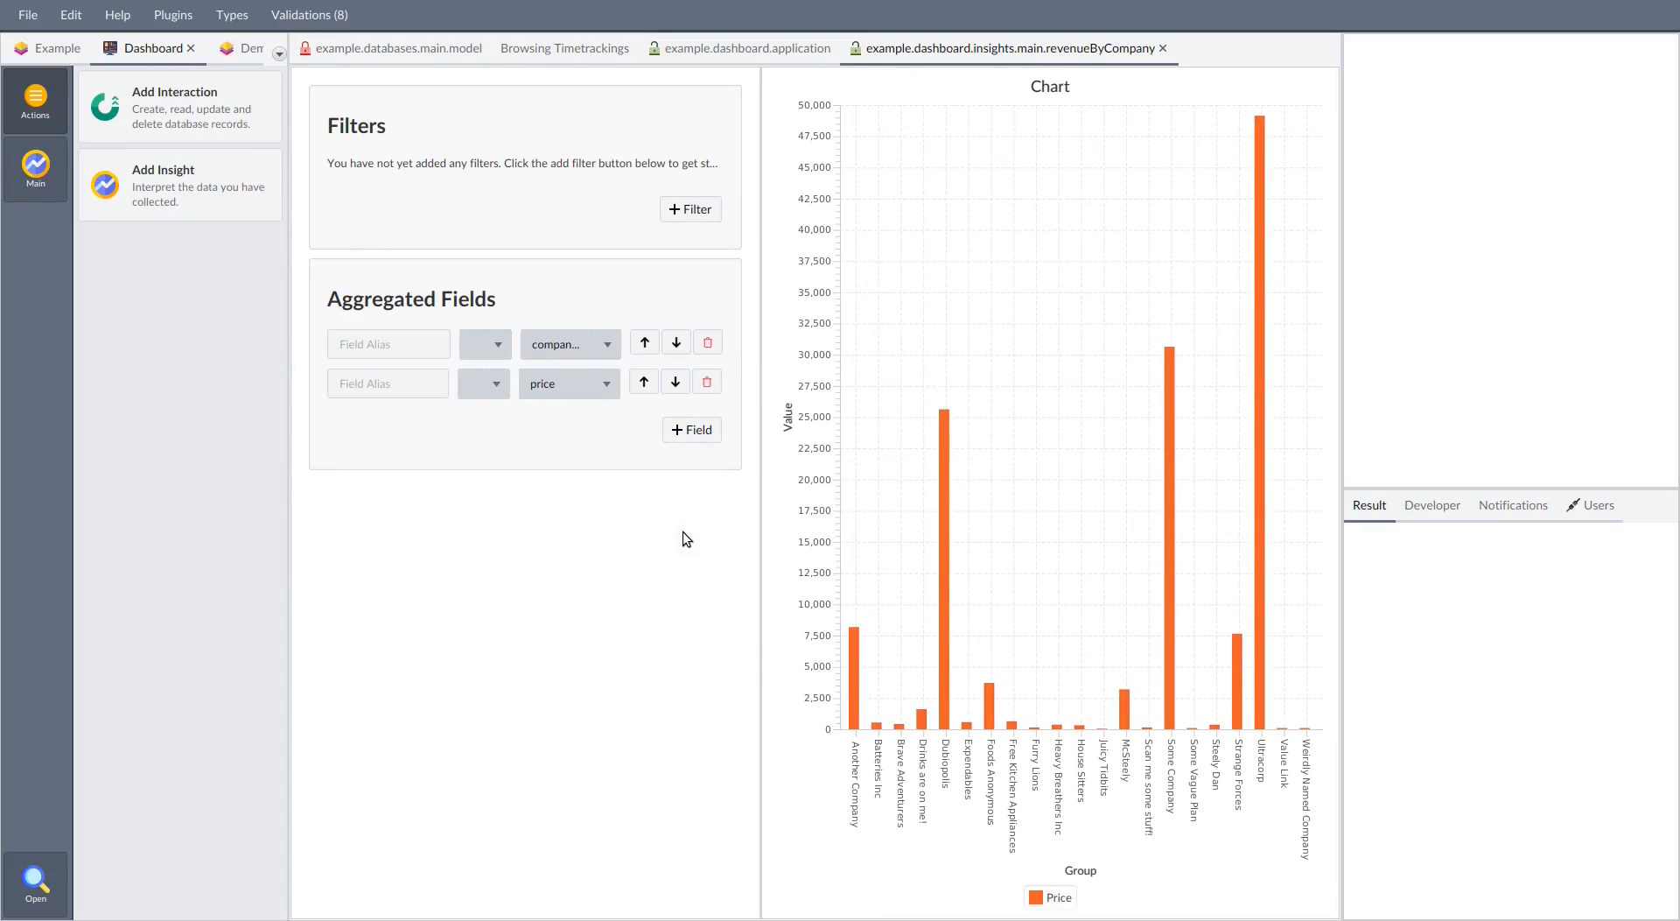
{"action": "mouse_move", "coordinate": [1165, 567]}
Create an insight named Daily Log on the timetrackings data of the Main database
{"action": "left_click", "coordinate": [180, 212]}
{"action": "left_click", "coordinate": [805, 340]}
{"action": "left_click", "coordinate": [801, 371]}
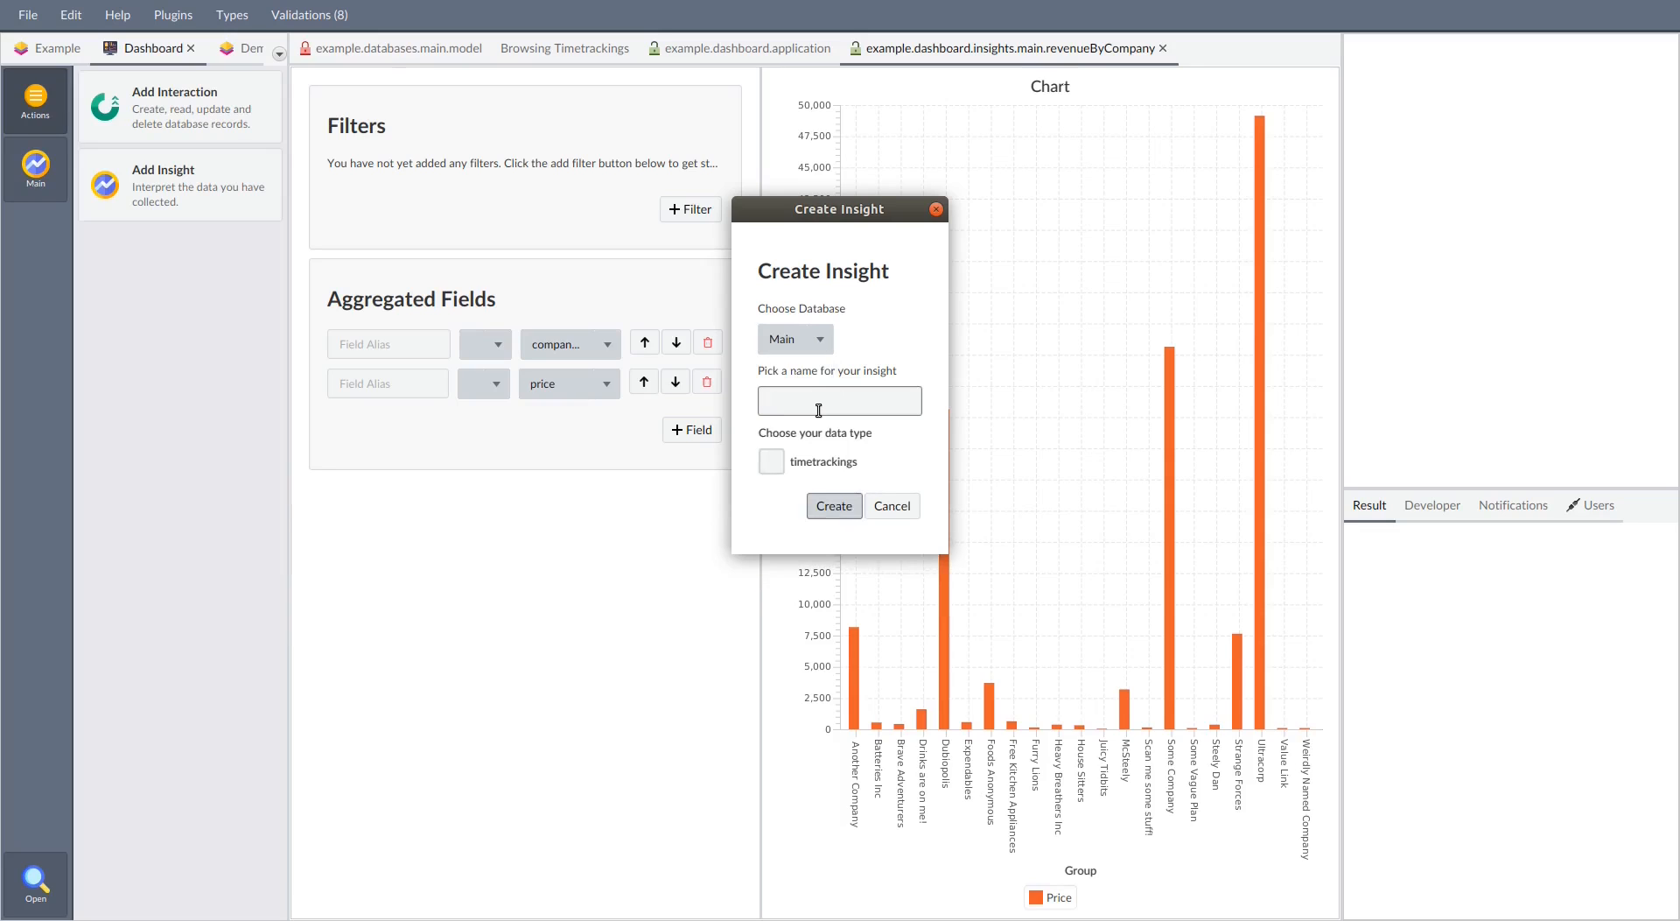
{"action": "left_click", "coordinate": [818, 409]}
{"action": "type", "text": "Daily Log"}
{"action": "left_click", "coordinate": [769, 463]}
{"action": "left_click", "coordinate": [830, 502]}
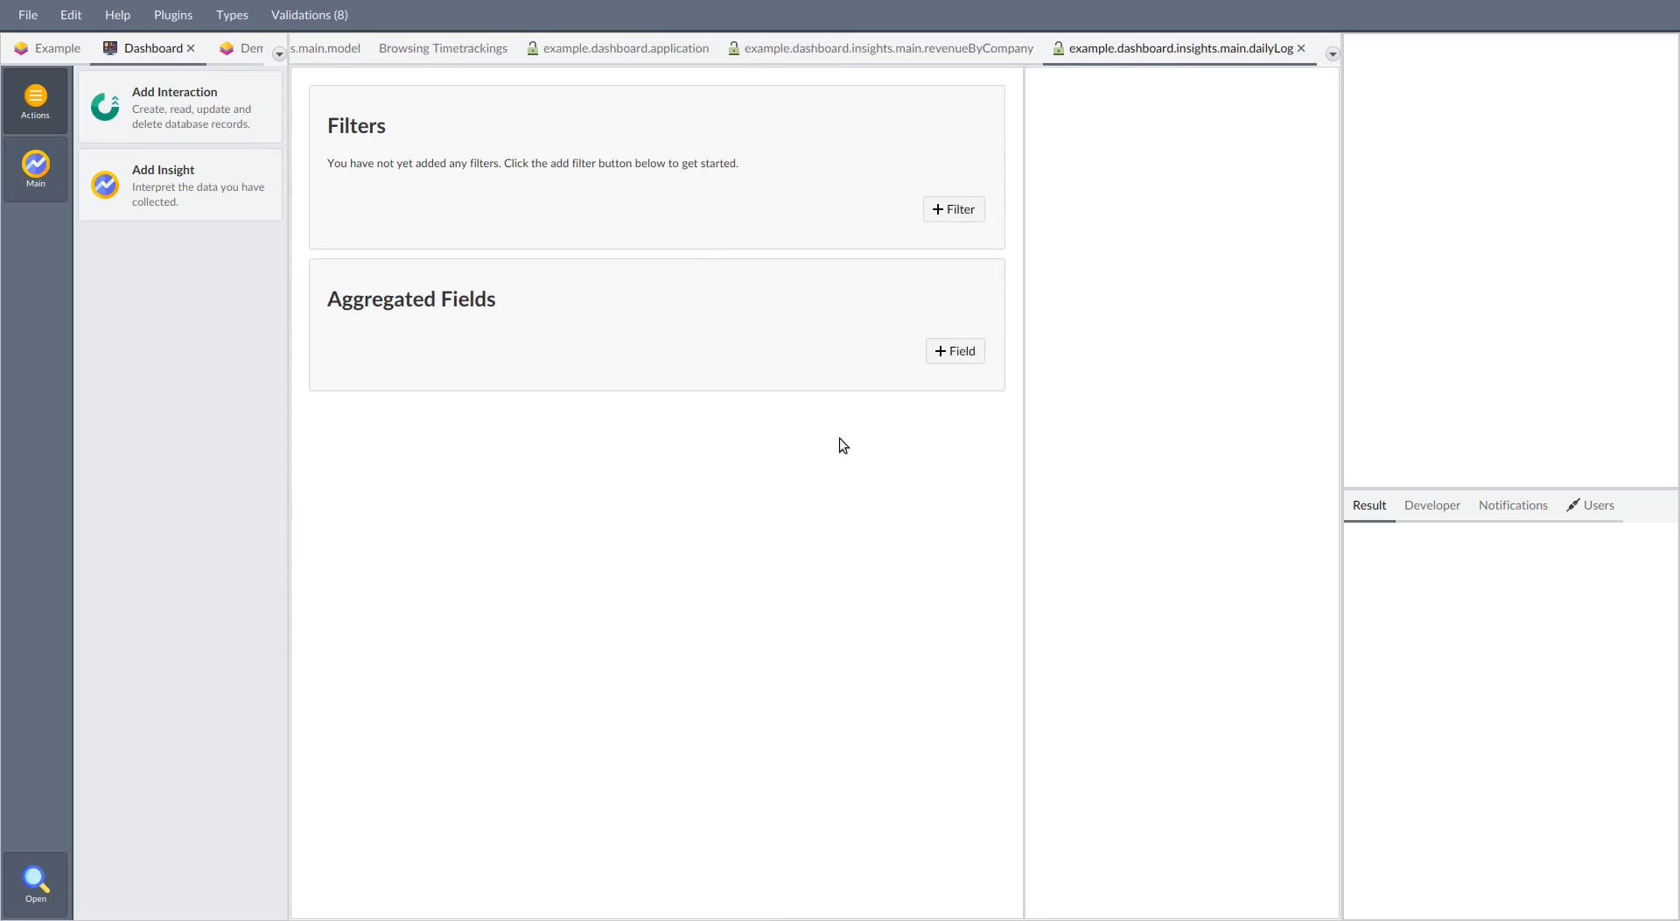
Add an aggregated field to the Daily Log insight that groups by date
{"action": "left_click", "coordinate": [956, 350]}
{"action": "left_click", "coordinate": [684, 341]}
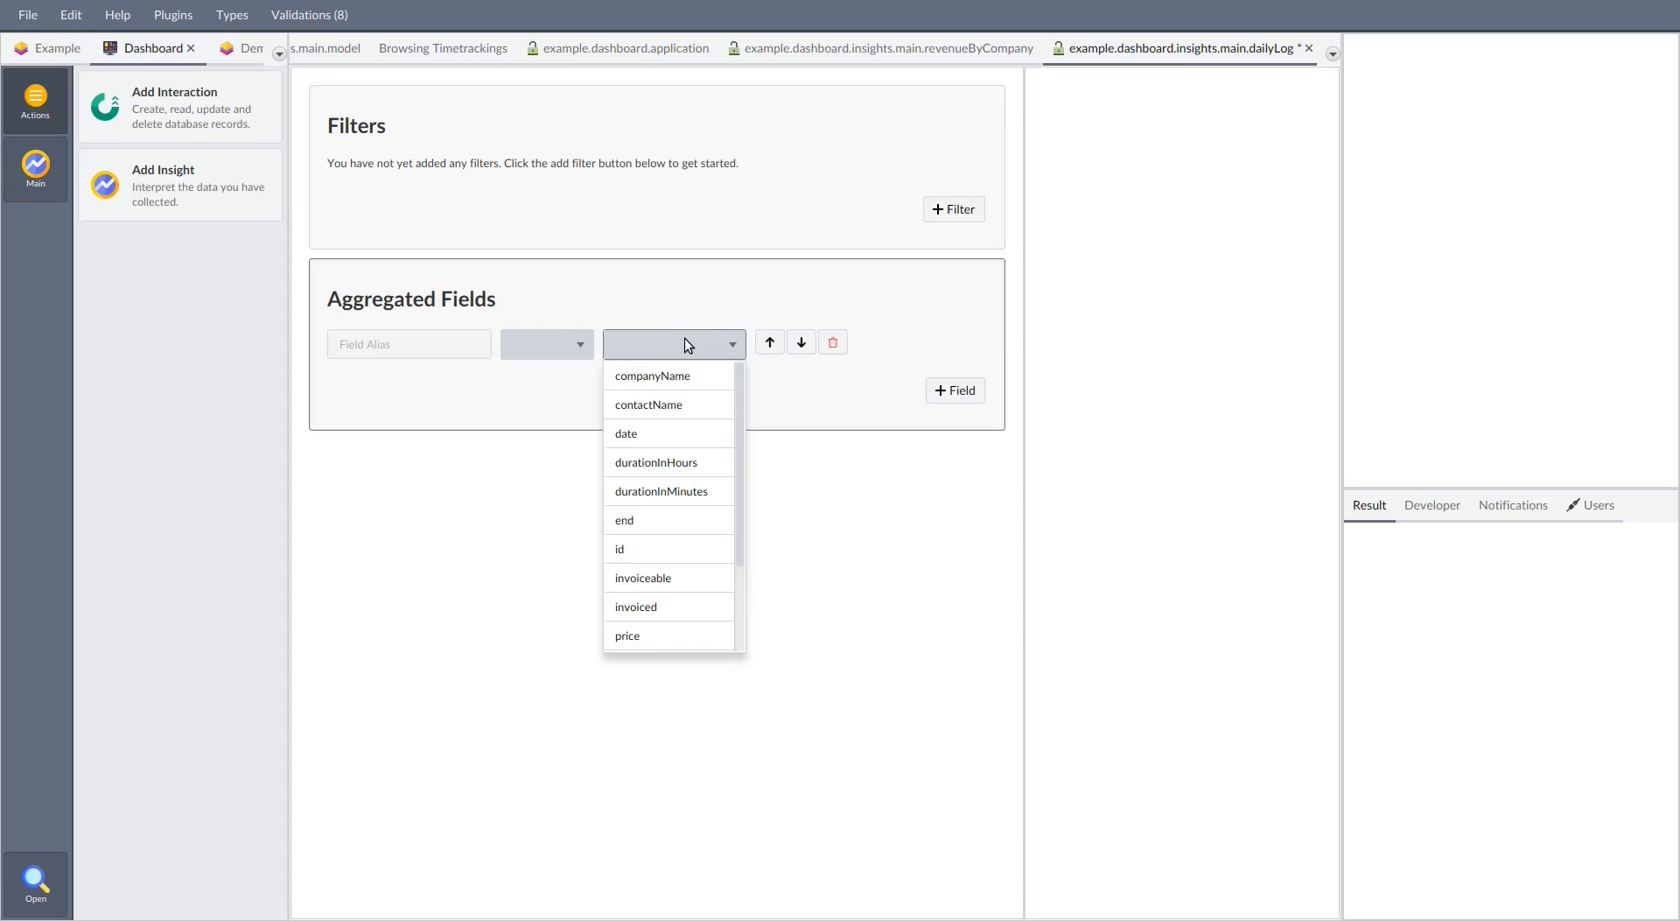
{"action": "left_click", "coordinate": [676, 429]}
{"action": "left_click", "coordinate": [560, 343]}
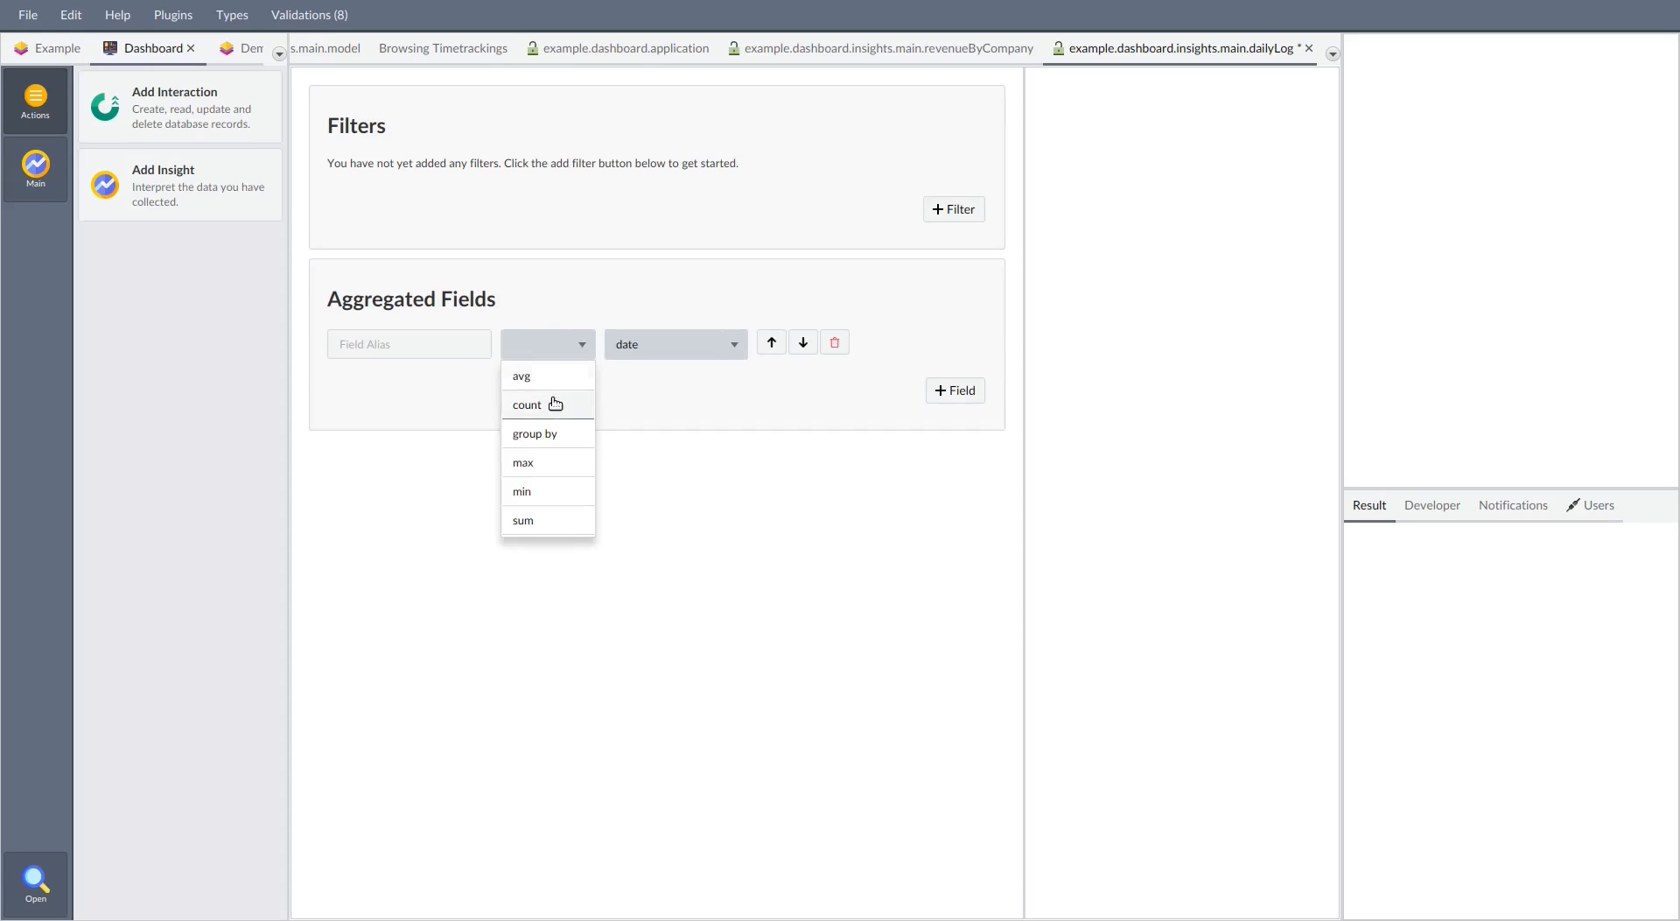
{"action": "left_click", "coordinate": [539, 433]}
Add a second aggregated field that sums durationInHours and resize the Daily Log chart area to balance it with the fields
{"action": "left_click", "coordinate": [954, 392]}
{"action": "left_click", "coordinate": [682, 383]}
{"action": "scroll", "coordinate": [660, 589], "scroll_direction": "down", "scroll_amount": 3}
{"action": "scroll", "coordinate": [675, 536], "scroll_direction": "up", "scroll_amount": 3}
{"action": "left_click", "coordinate": [682, 501]}
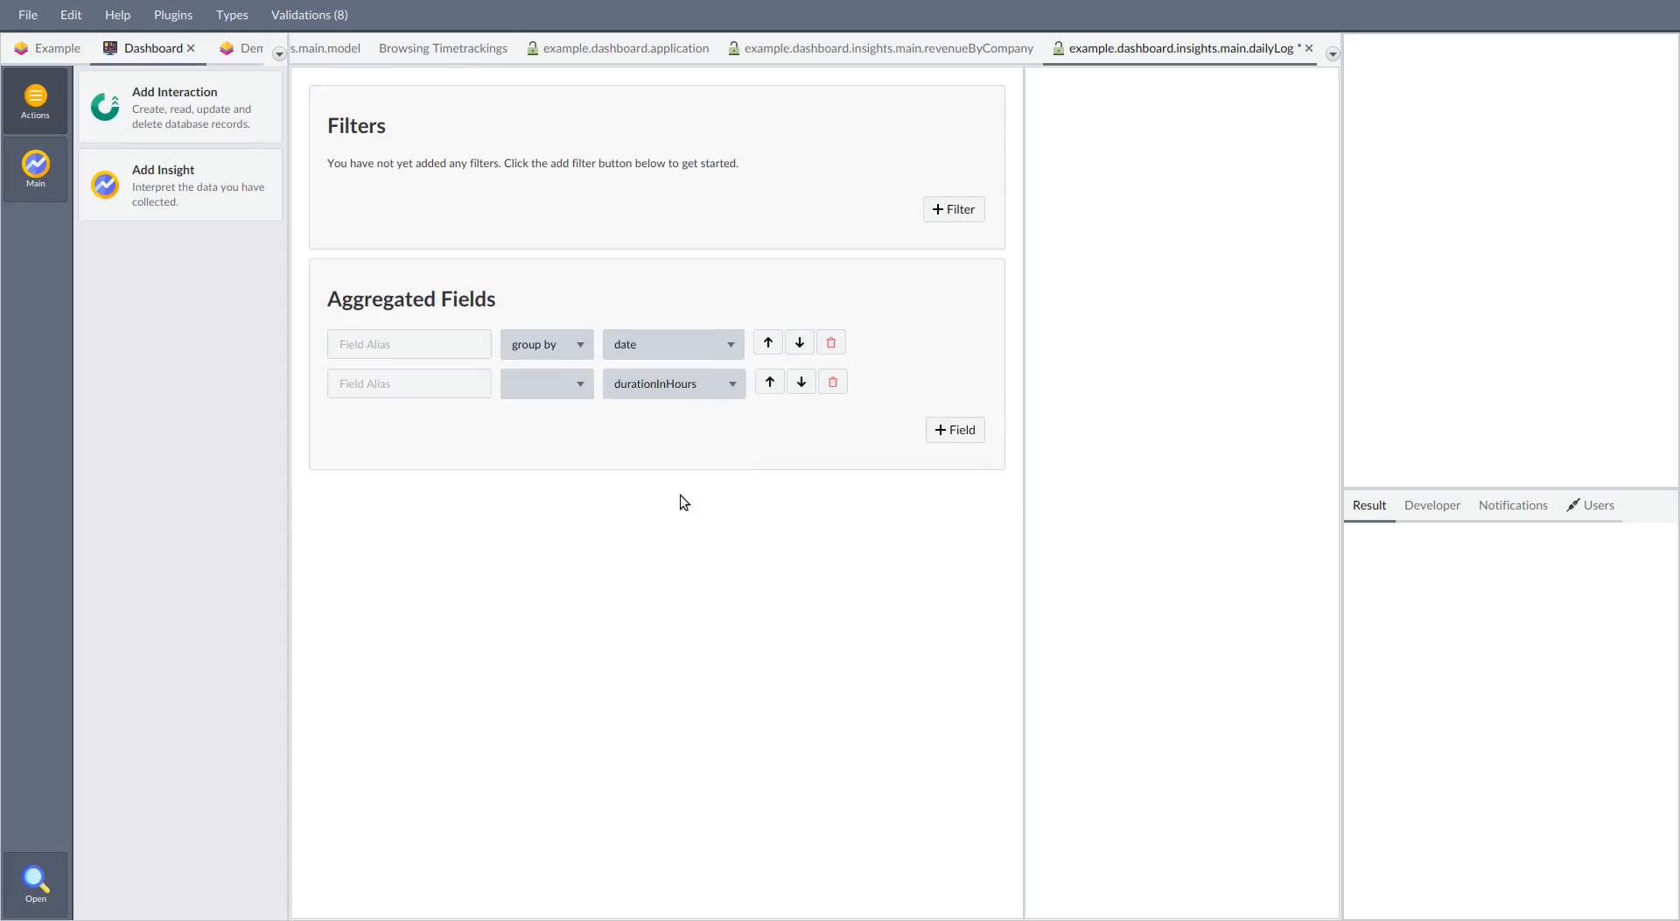
{"action": "left_click", "coordinate": [561, 385]}
{"action": "left_click", "coordinate": [539, 560]}
{"action": "left_click_drag", "start_coordinate": [1027, 279], "coordinate": [544, 447]}
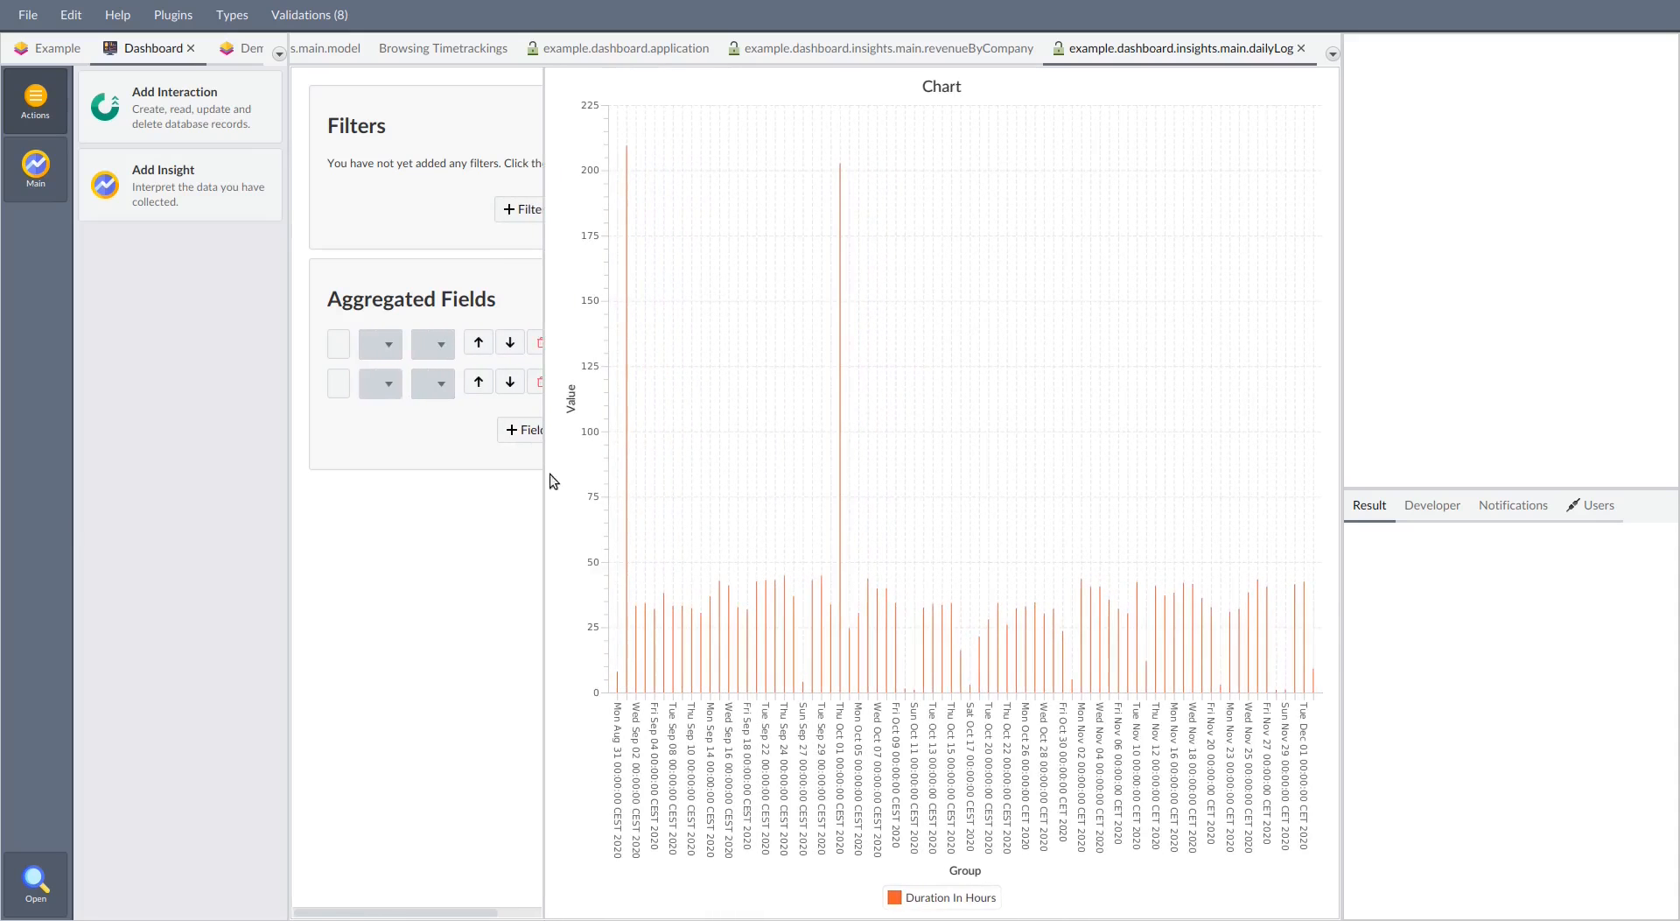
{"action": "left_click_drag", "start_coordinate": [545, 315], "coordinate": [771, 327]}
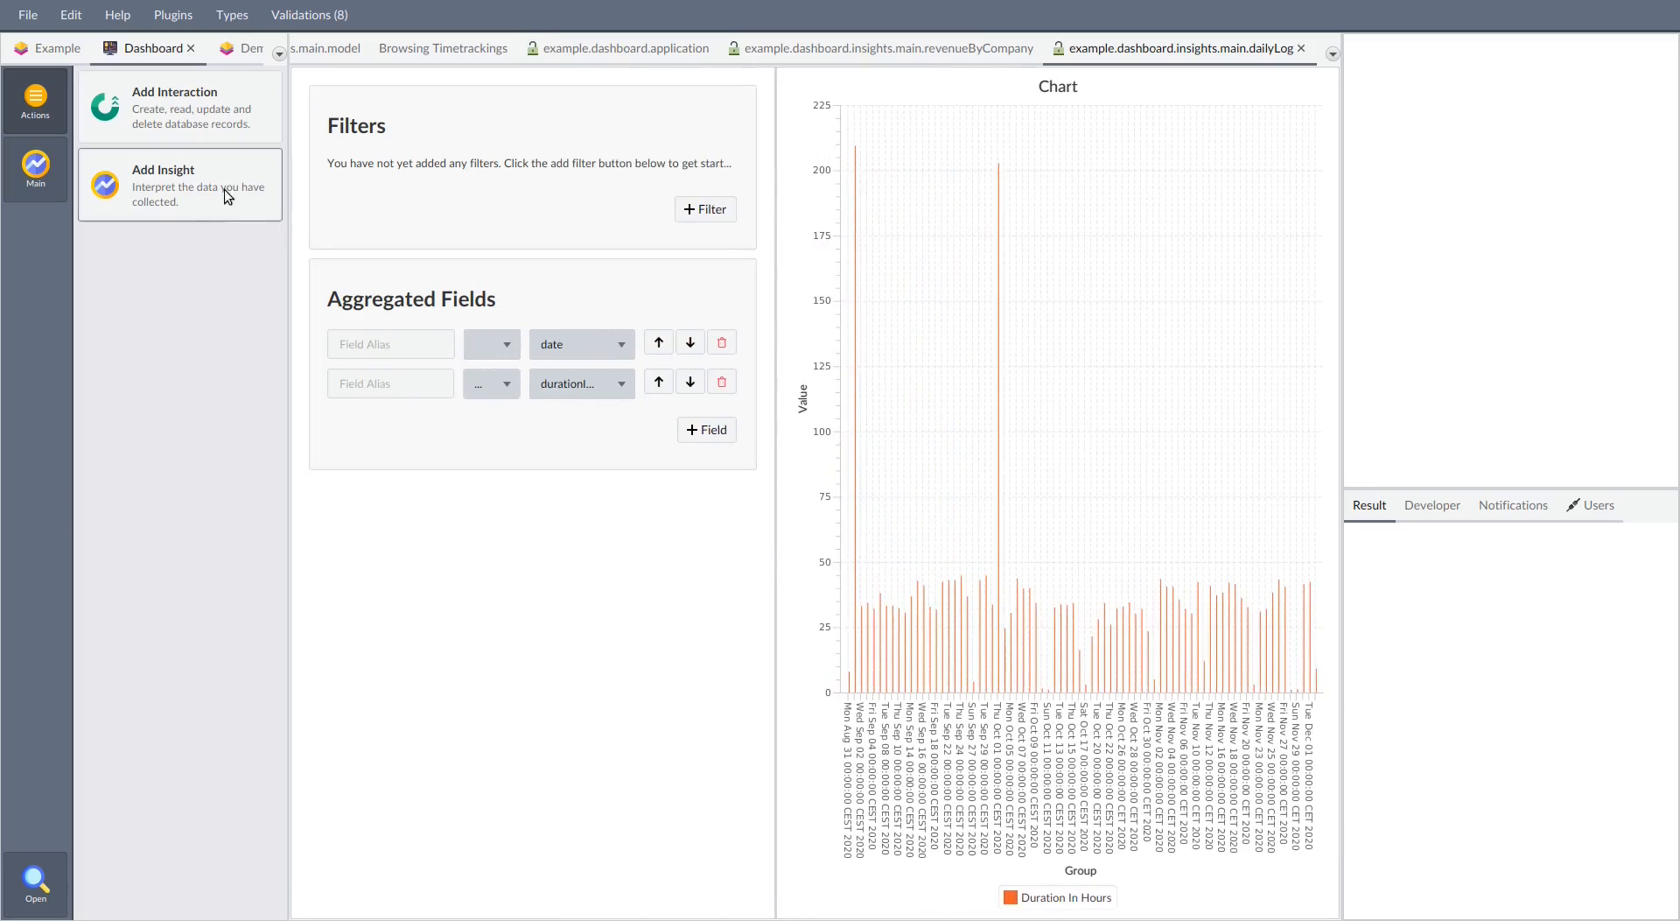
Create an insight named Uninvoiced Amounts on the timetrackings data of the Main database
{"action": "left_click", "coordinate": [227, 191]}
{"action": "left_click", "coordinate": [792, 341]}
{"action": "left_click", "coordinate": [782, 370]}
{"action": "left_click", "coordinate": [821, 402]}
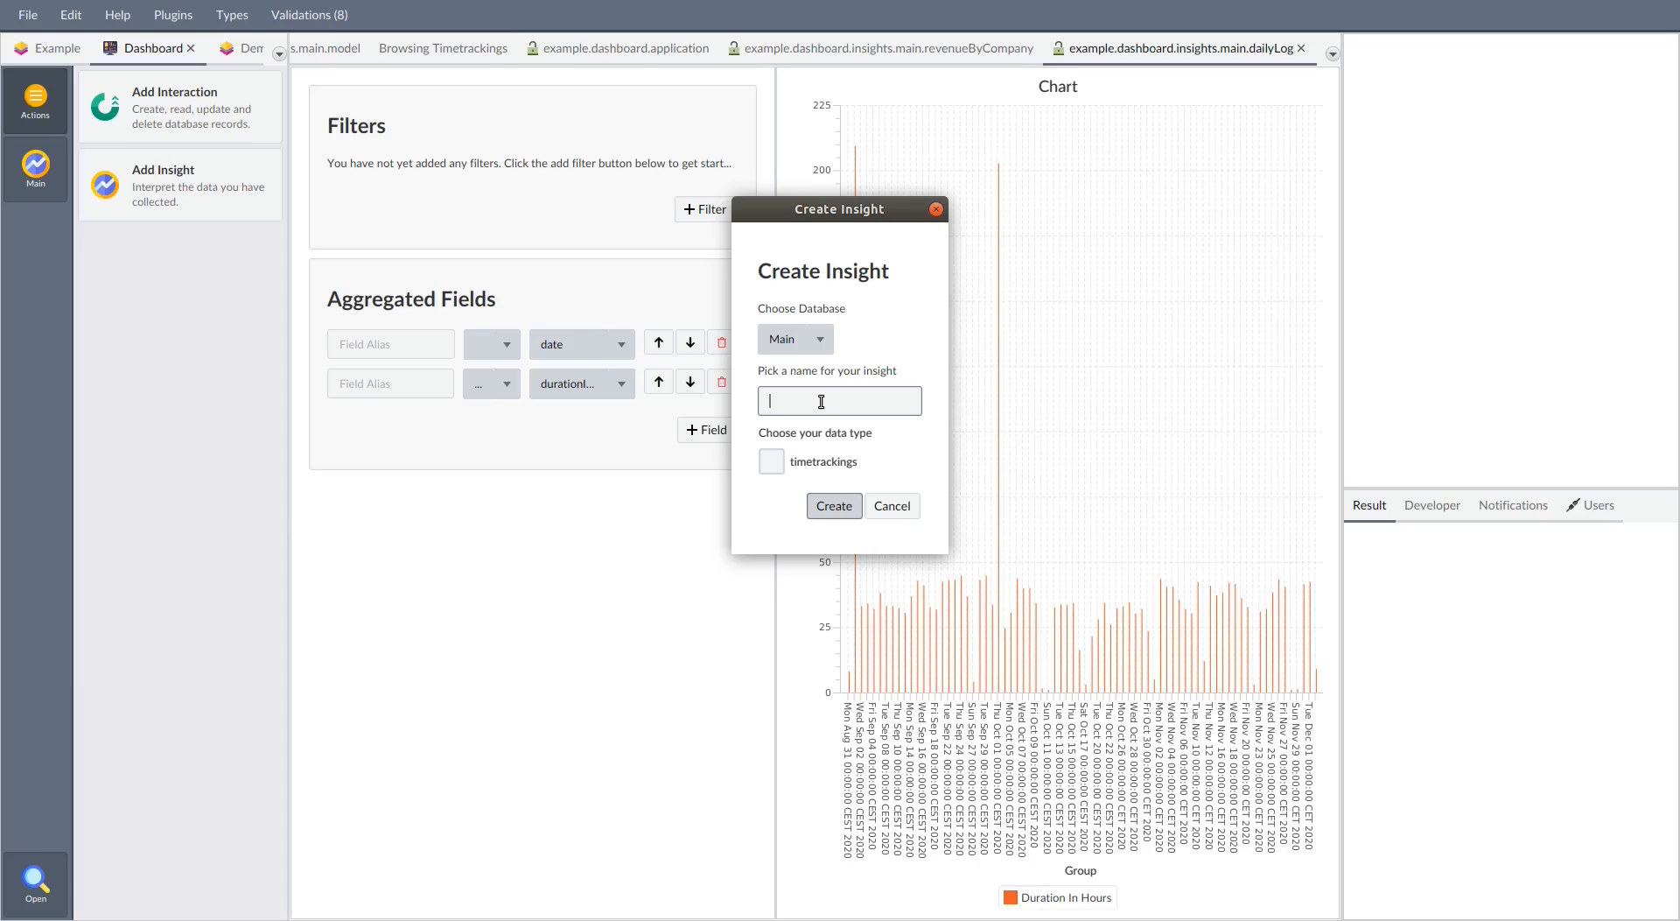
{"action": "type", "text": "Uninvoiced Amounts"}
{"action": "left_click", "coordinate": [771, 461]}
{"action": "left_click", "coordinate": [833, 509]}
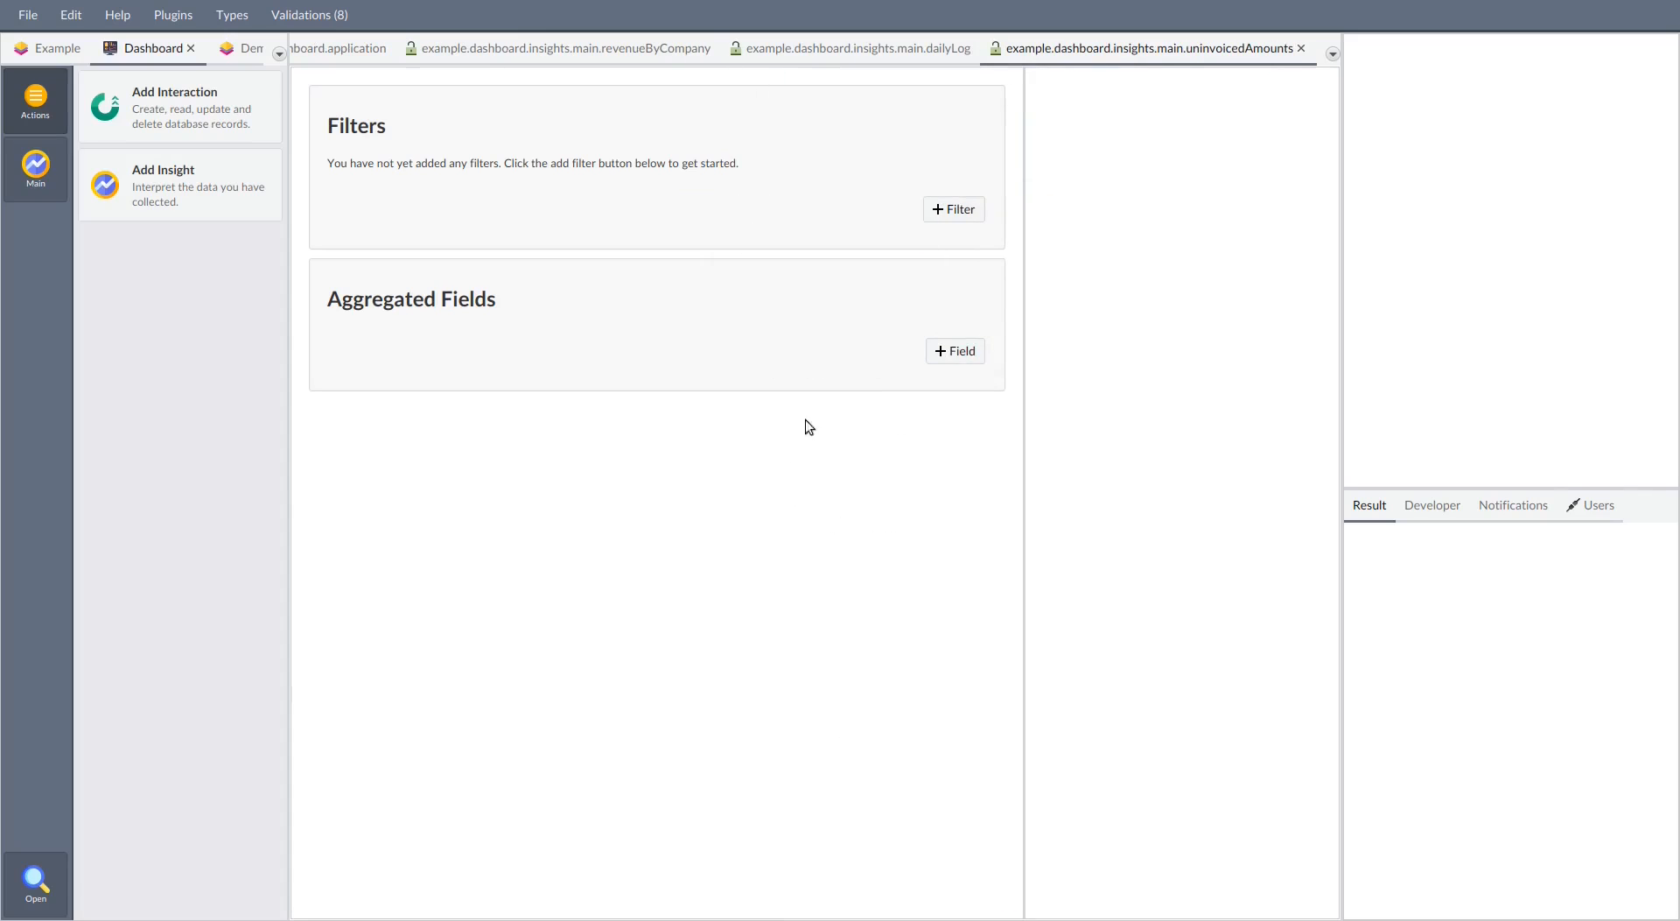
Add an aggregated field to the Uninvoiced Amounts insight that groups by invoiced
{"action": "left_click", "coordinate": [959, 351]}
{"action": "left_click", "coordinate": [674, 344]}
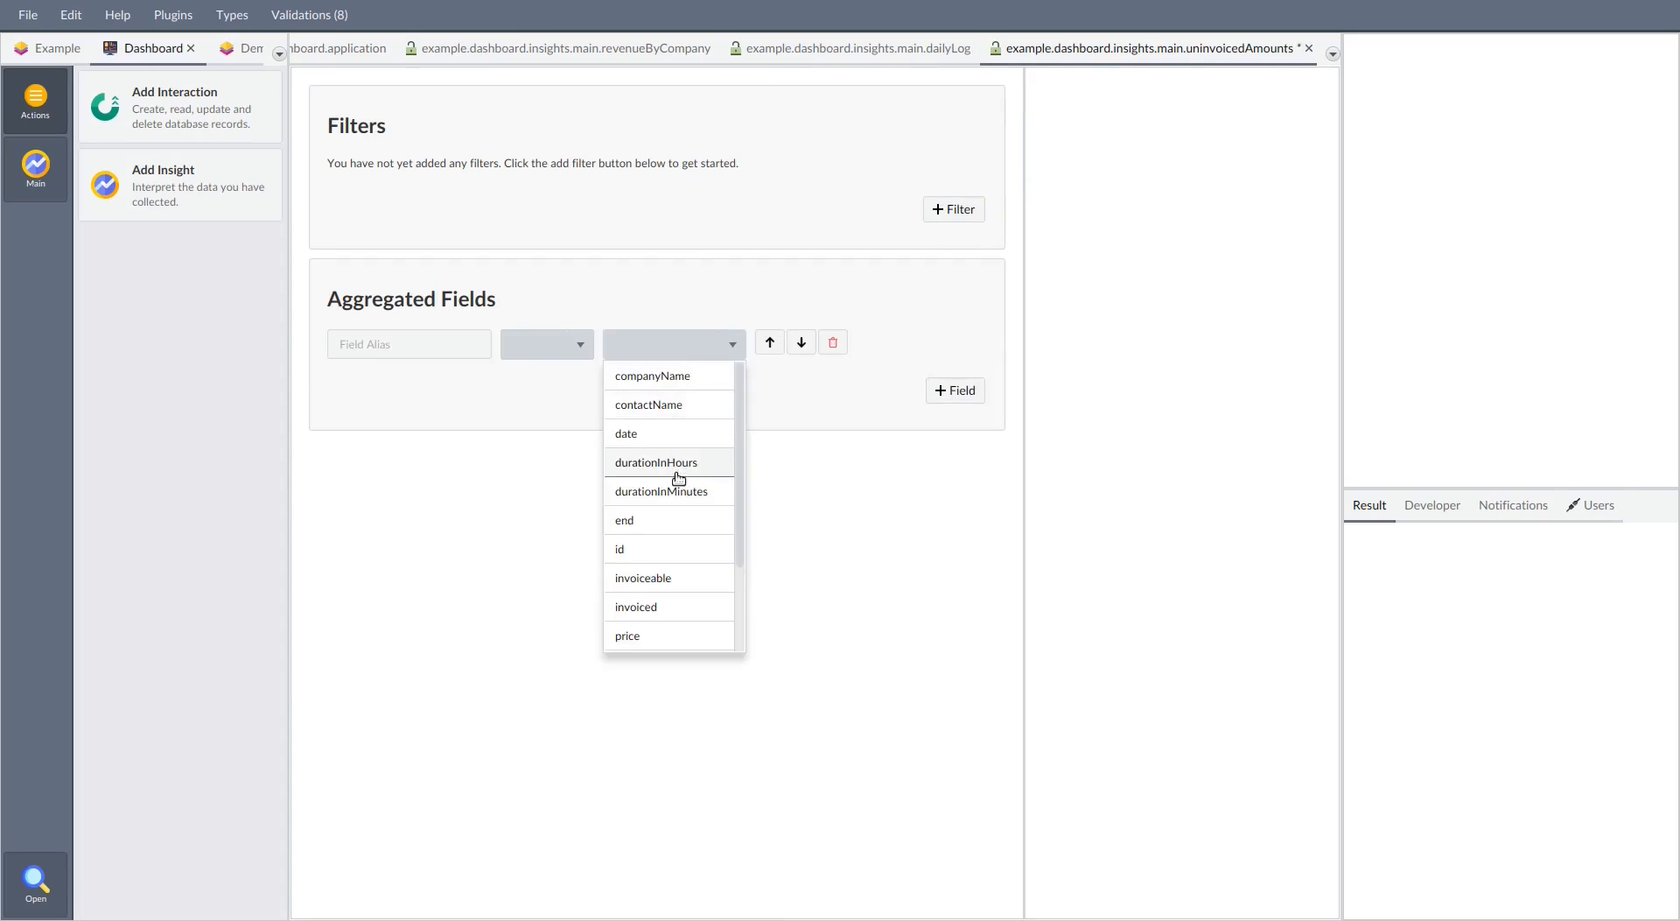
{"action": "scroll", "coordinate": [678, 477], "scroll_direction": "down", "scroll_amount": 2}
{"action": "left_click", "coordinate": [669, 534]}
{"action": "left_click", "coordinate": [555, 354]}
{"action": "left_click", "coordinate": [548, 424]}
Add a second aggregated field that sums price and widen the chart area of the Uninvoiced Amounts insight
{"action": "left_click", "coordinate": [956, 391]}
{"action": "left_click", "coordinate": [674, 383]}
{"action": "scroll", "coordinate": [680, 467], "scroll_direction": "down", "scroll_amount": 2}
{"action": "left_click", "coordinate": [652, 562]}
{"action": "left_click", "coordinate": [551, 389]}
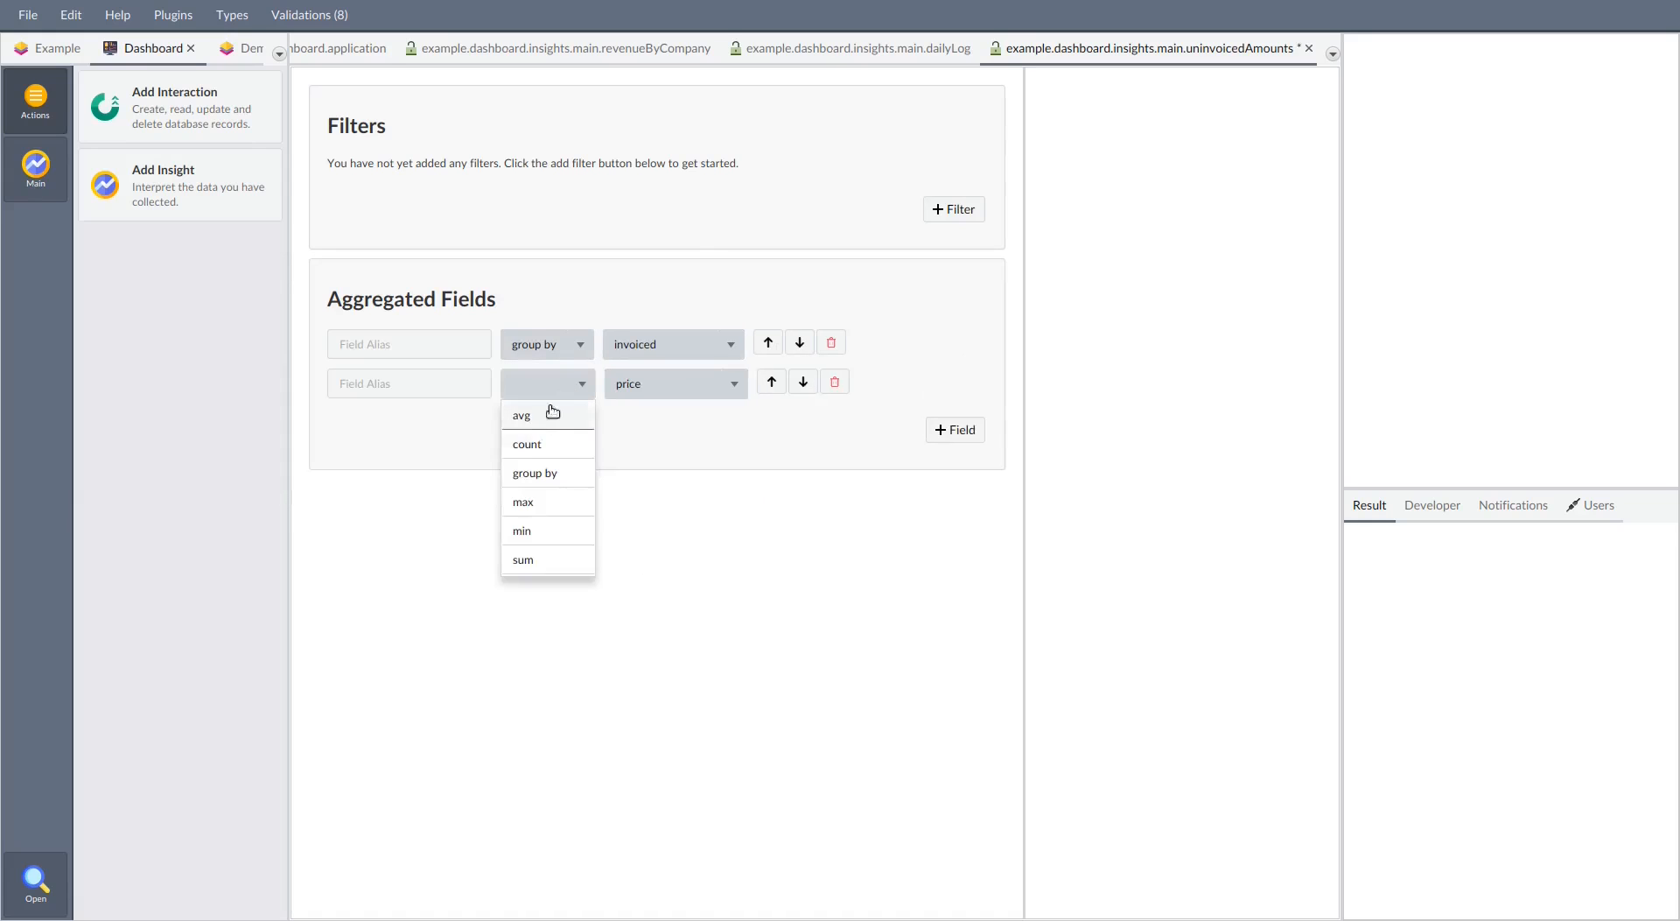
{"action": "left_click", "coordinate": [529, 559]}
{"action": "left_click_drag", "start_coordinate": [1026, 307], "coordinate": [790, 344]}
{"action": "mouse_move", "coordinate": [982, 378]}
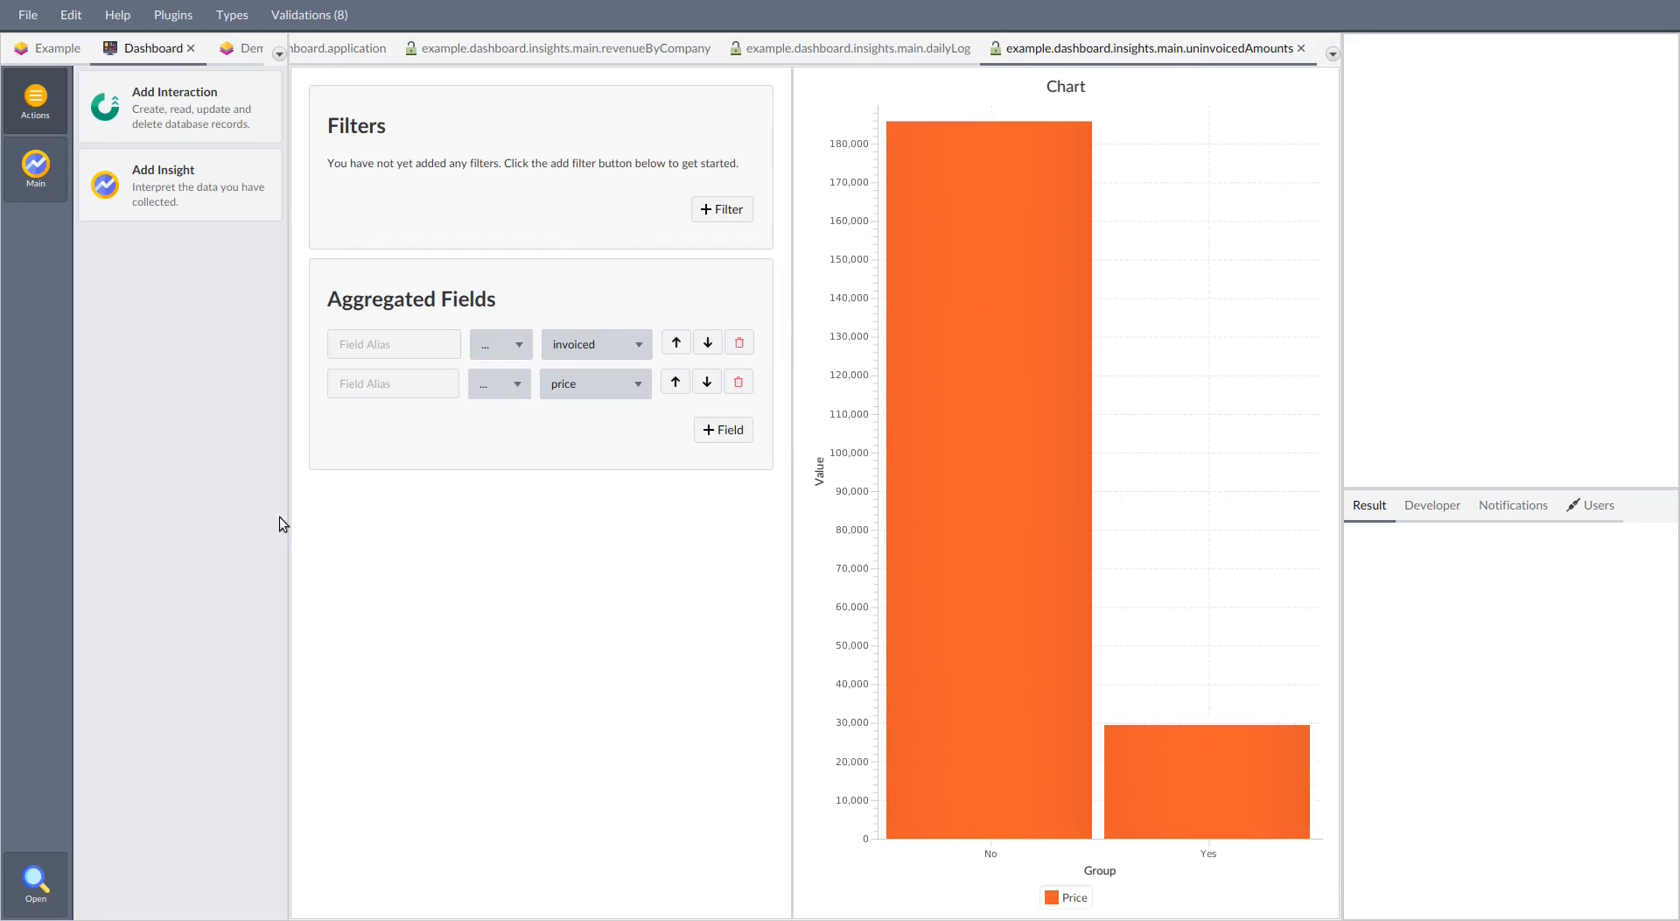
List the Main database's insights and close the three insight editors to return to the Dashboard application
{"action": "left_click", "coordinate": [39, 186]}
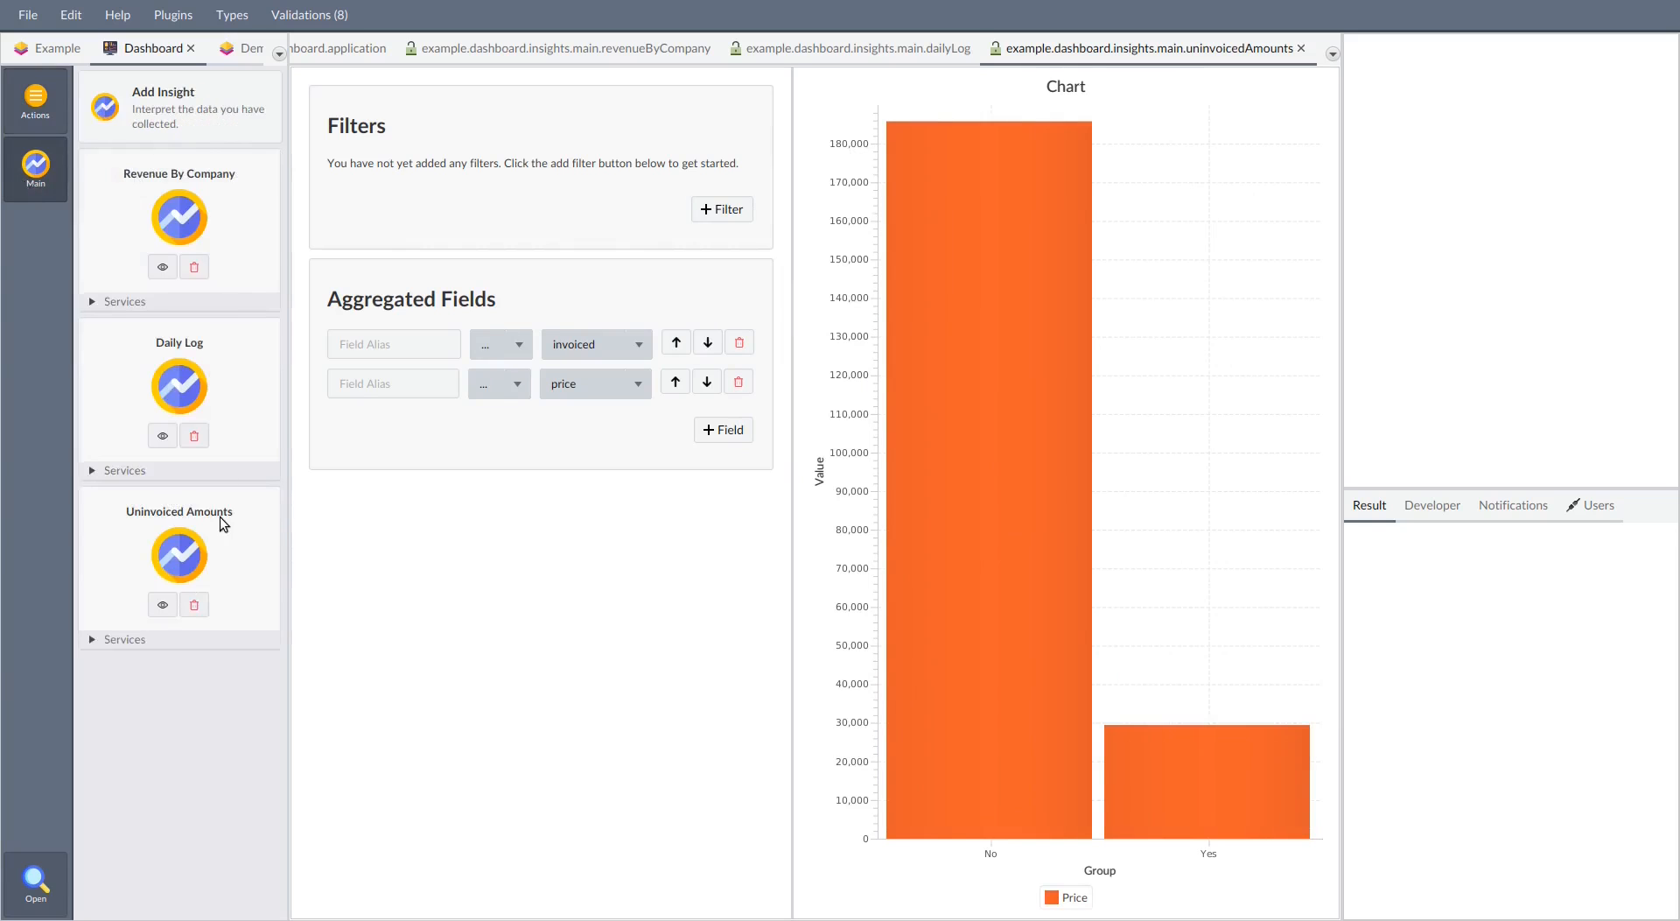
{"action": "key", "text": "ctrl+w"}
{"action": "key", "text": "ctrl+w"}
{"action": "key", "text": "ctrl+w"}
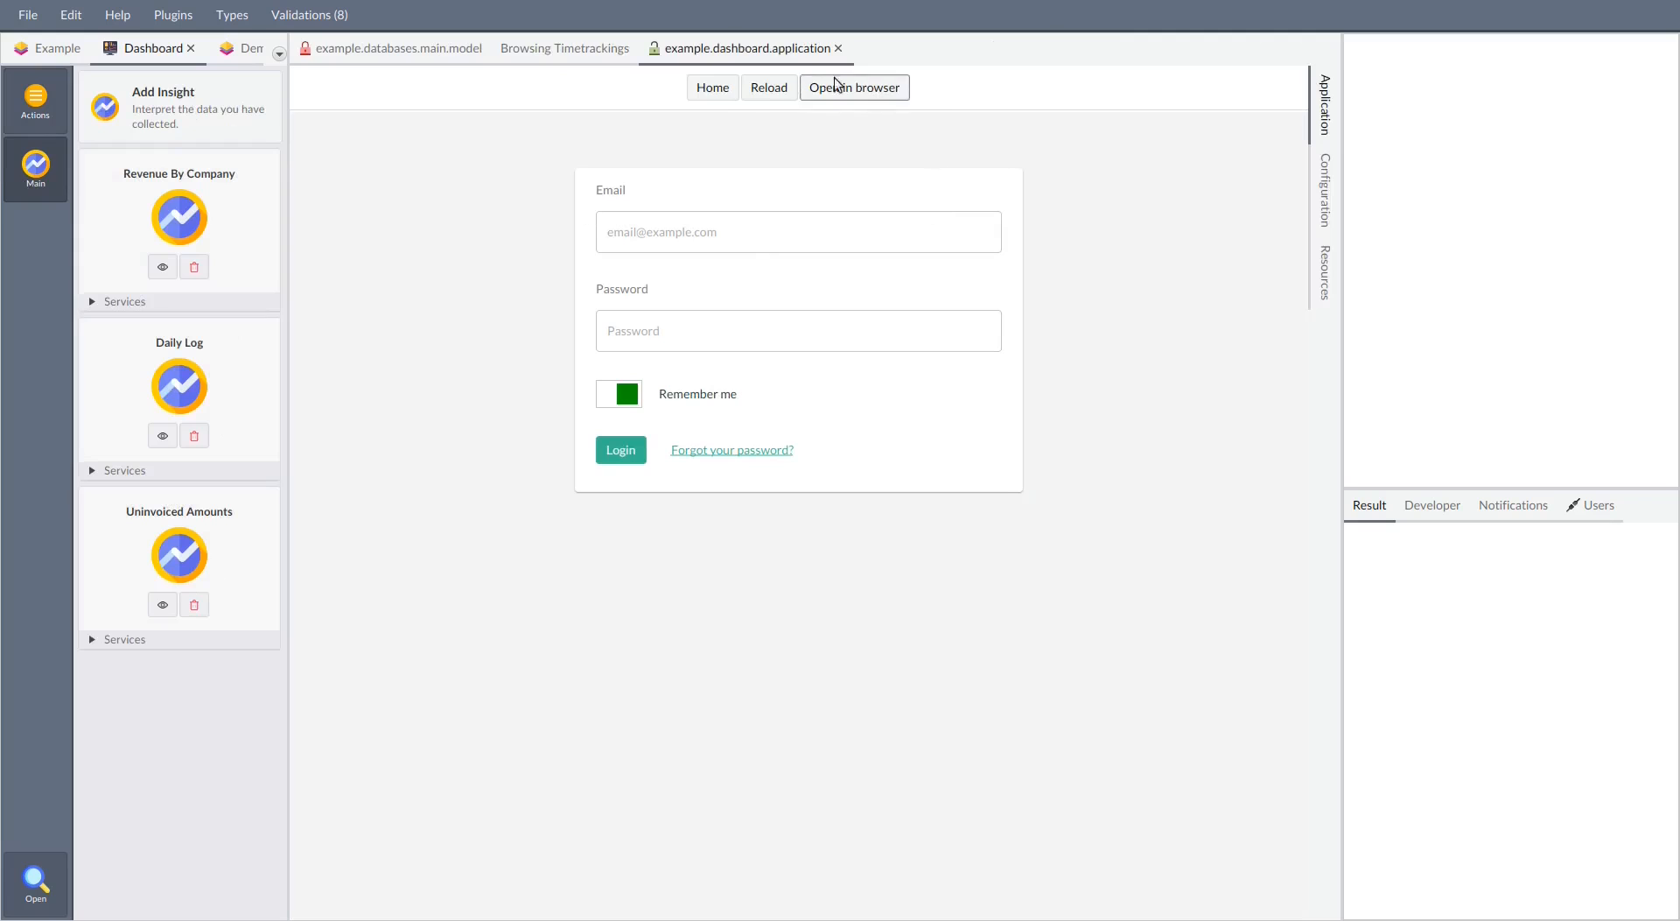
Log in to the Dashboard application with the administrator's e-mail and account password
{"action": "left_click", "coordinate": [698, 229]}
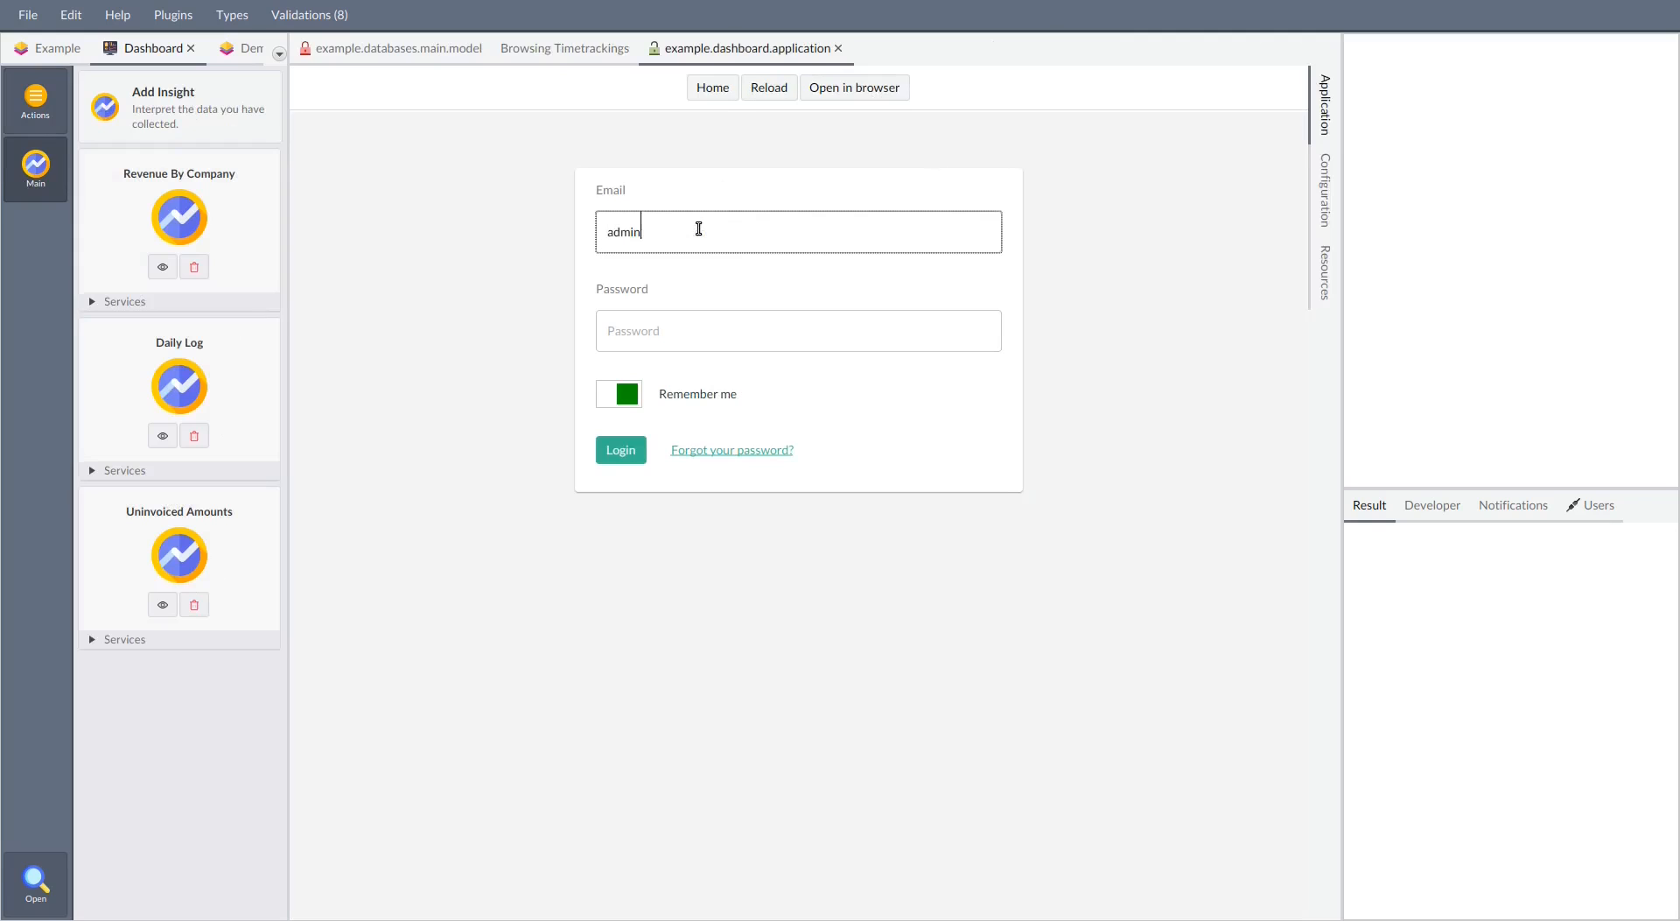
{"action": "key", "text": "Tab"}
{"action": "type", "text": "test"}
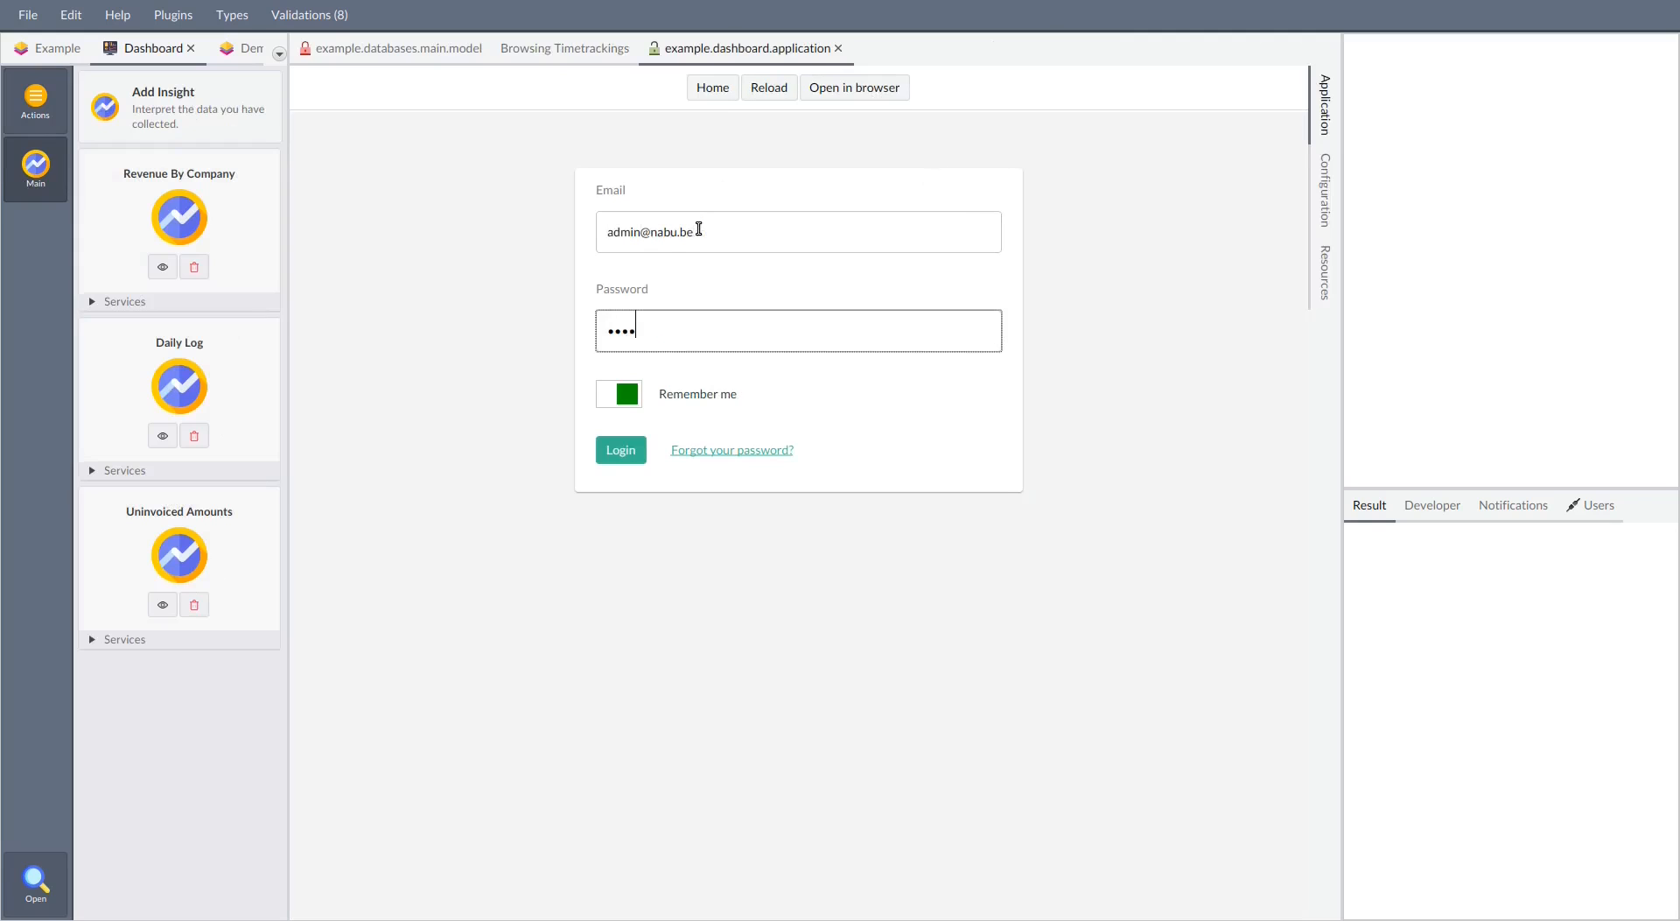
{"action": "left_click", "coordinate": [622, 453]}
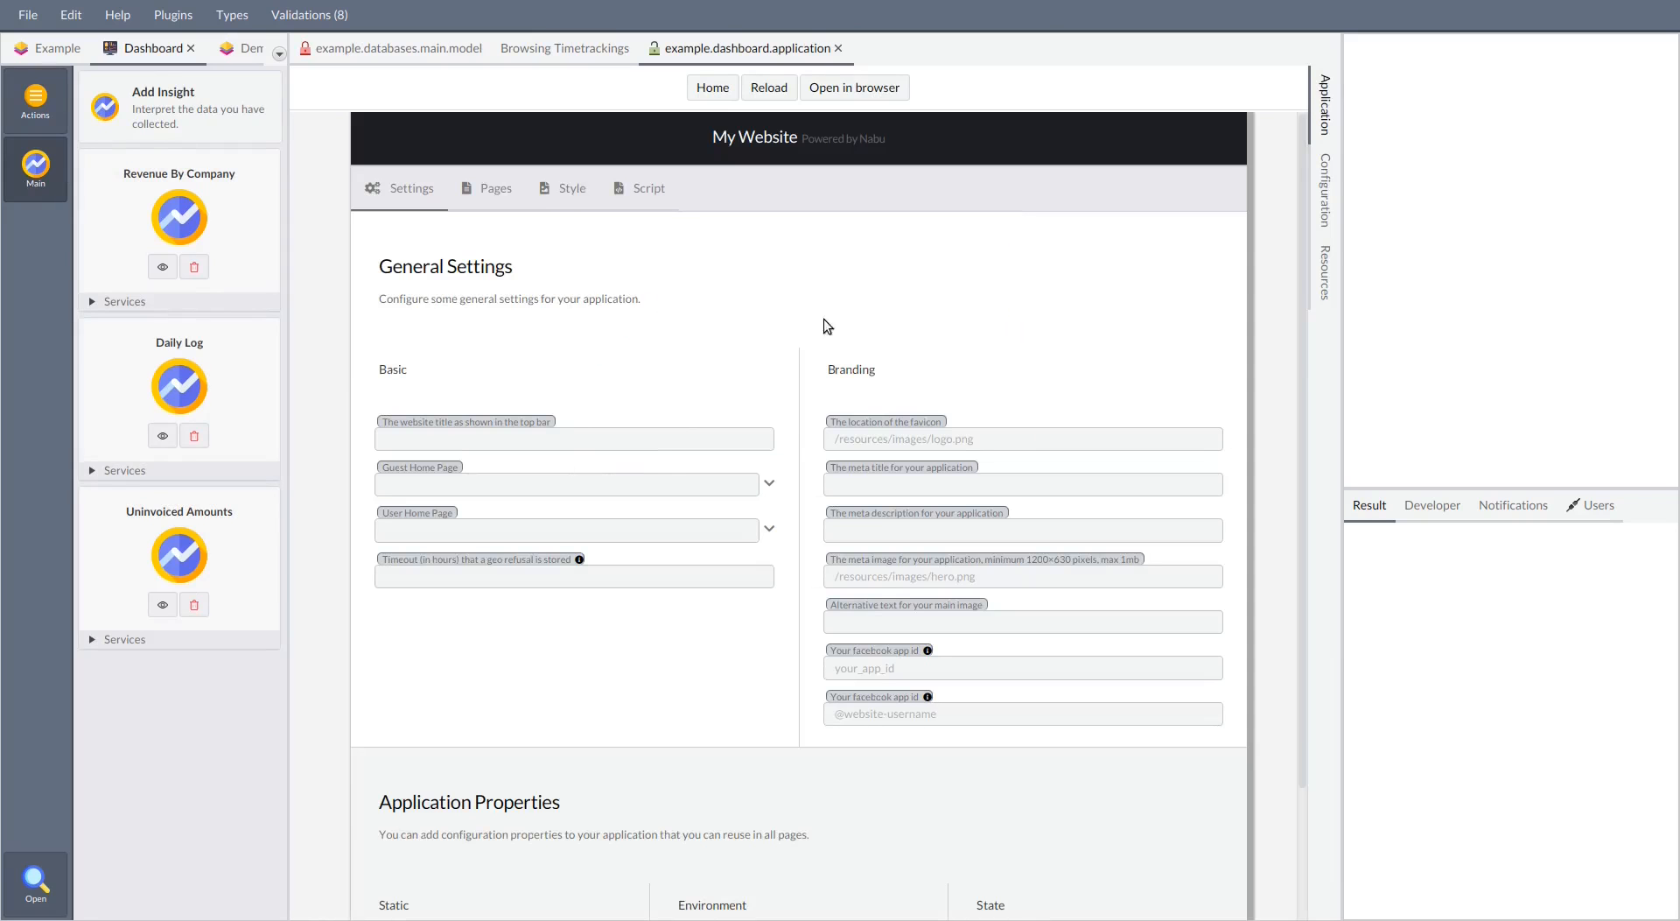
Add a page named skeleton under the Application category in the Dashboard application's pages
{"action": "scroll", "coordinate": [601, 308], "scroll_direction": "down", "scroll_amount": 1}
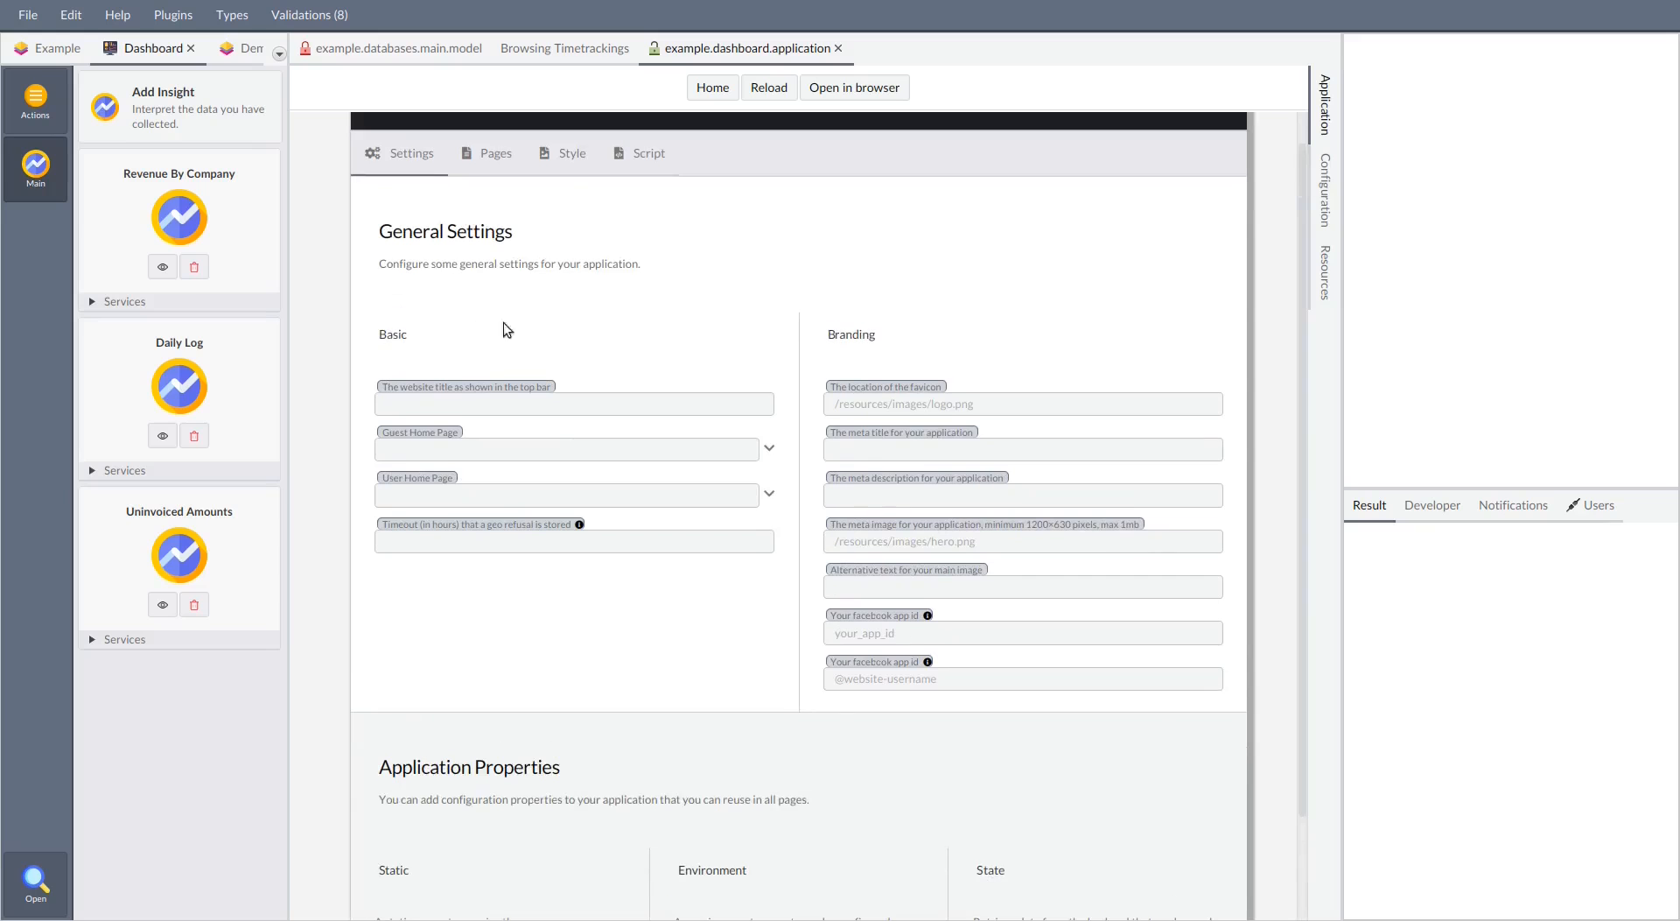
{"action": "left_click", "coordinate": [490, 154]}
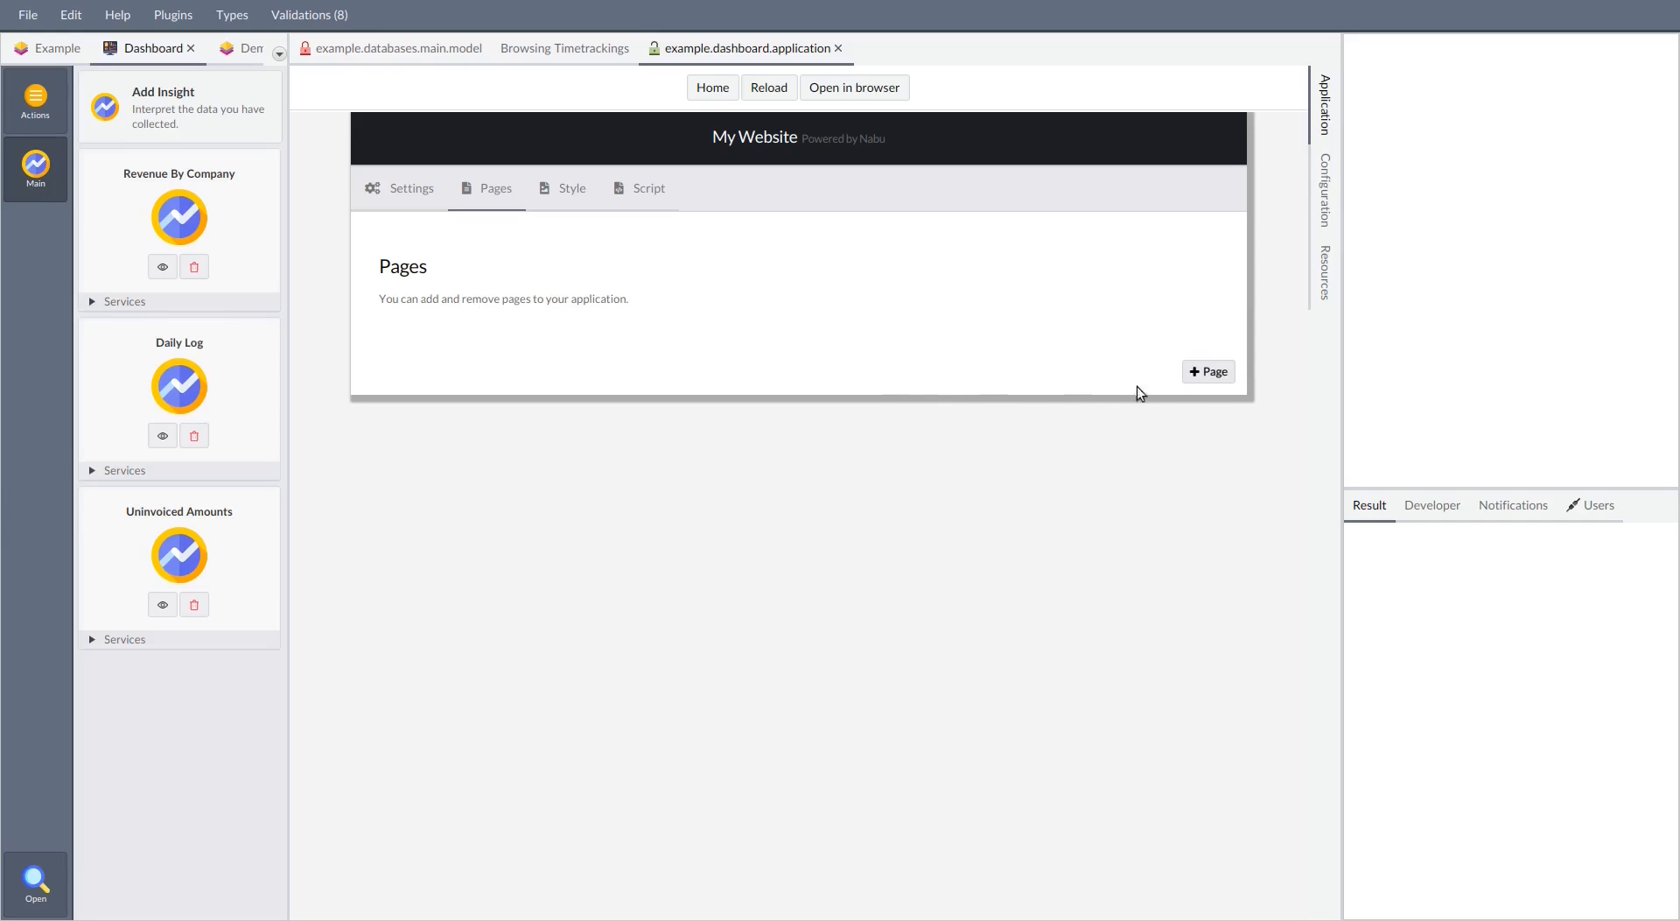
{"action": "left_click", "coordinate": [1208, 371]}
{"action": "left_click", "coordinate": [736, 471]}
{"action": "type", "text": "Application"}
{"action": "key", "text": "Tab"}
{"action": "type", "text": "skeleton"}
{"action": "left_click", "coordinate": [1003, 603]}
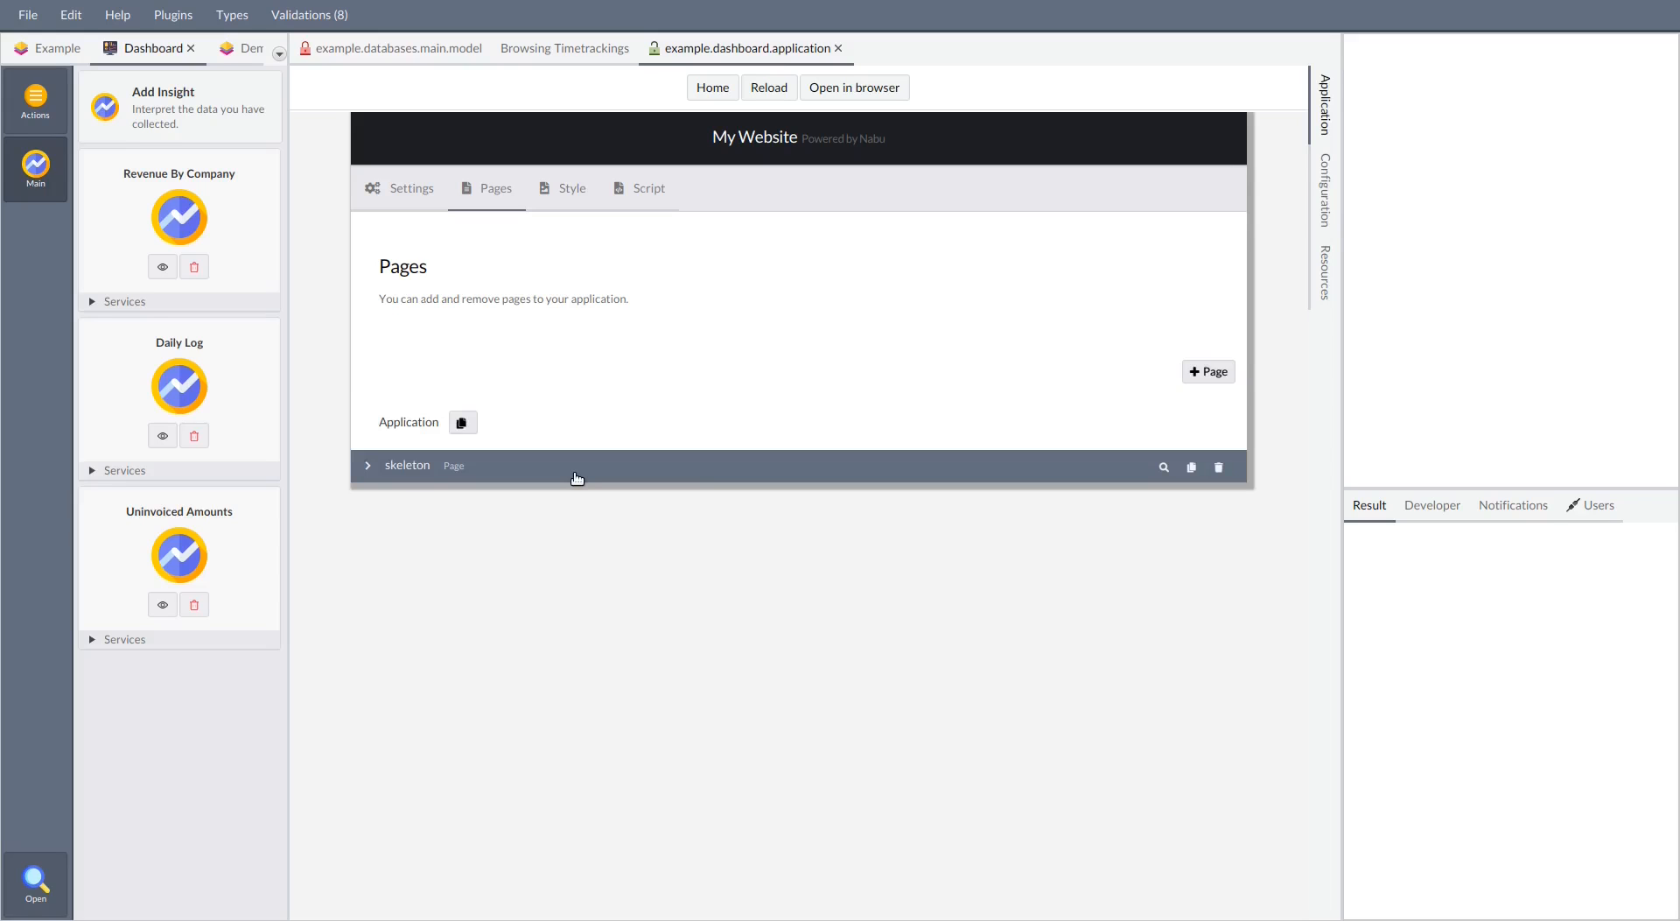
Make the skeleton page the default parent page and open it for editing
{"action": "left_click", "coordinate": [576, 478]}
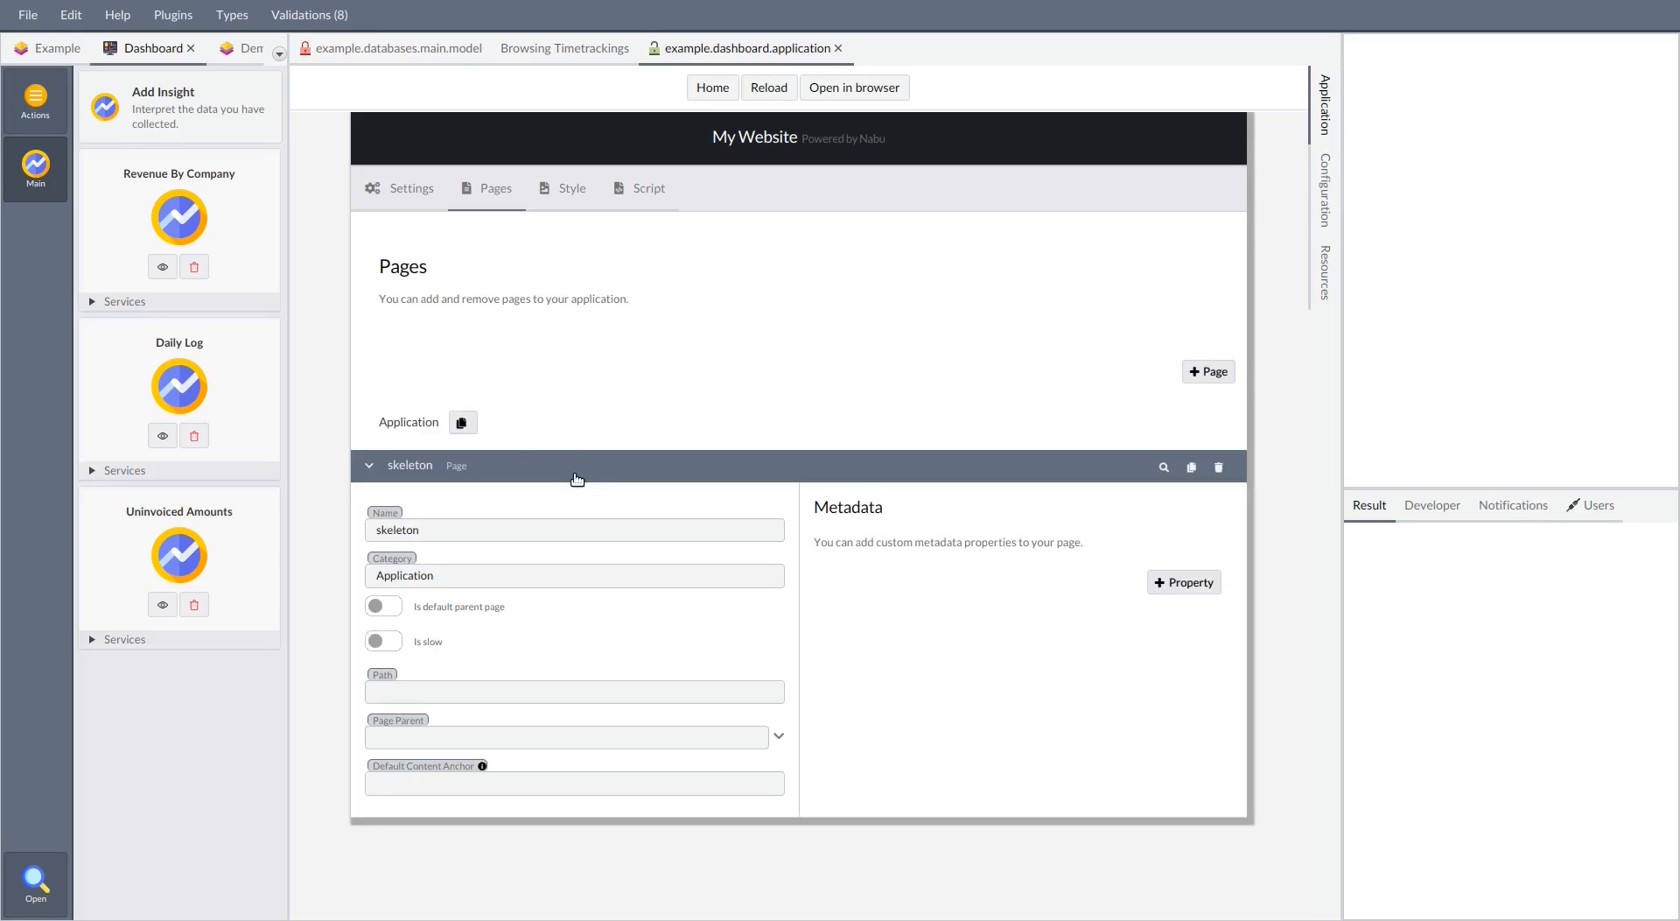
{"action": "left_click", "coordinate": [383, 606]}
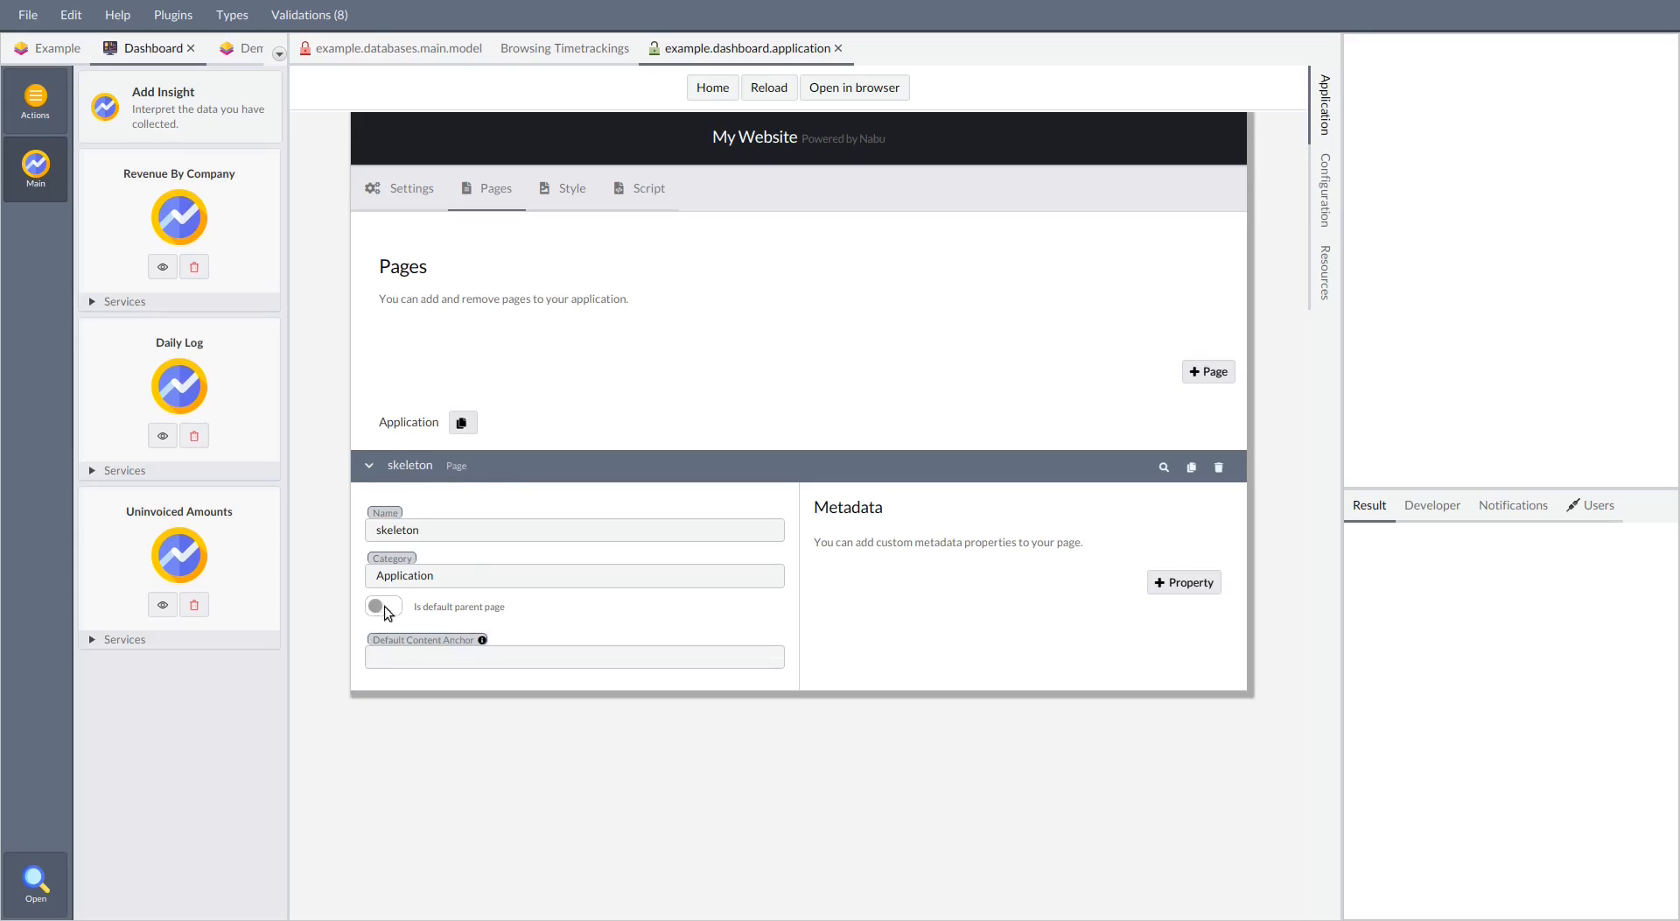
{"action": "left_click", "coordinate": [1165, 468]}
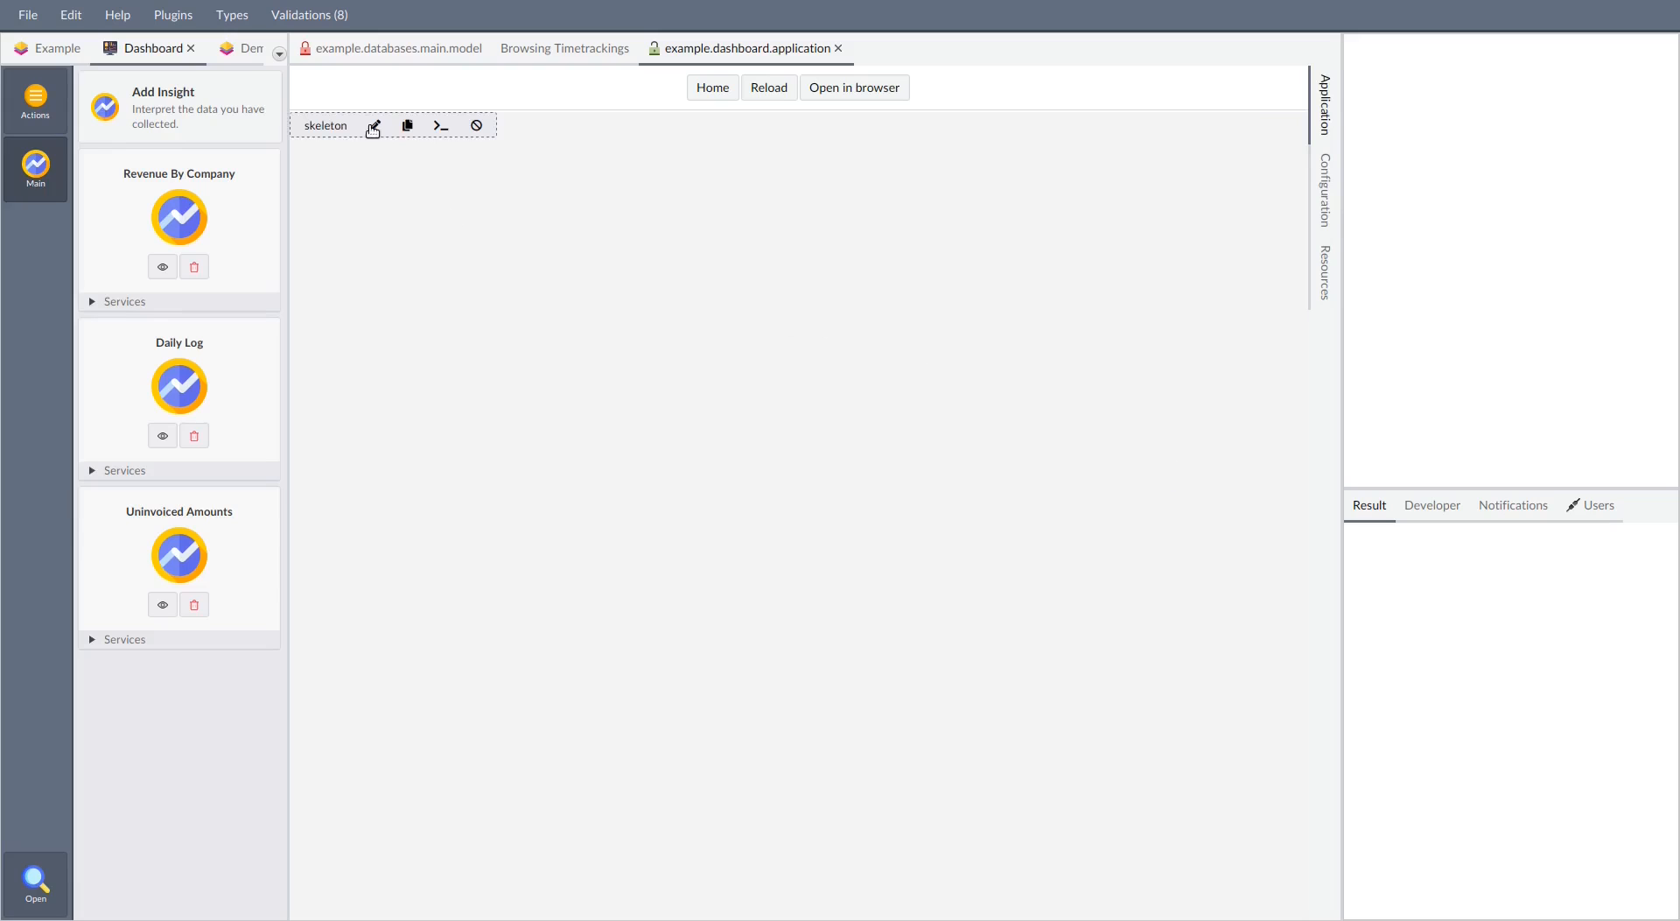
{"action": "left_click", "coordinate": [374, 127]}
{"action": "left_click", "coordinate": [91, 127]}
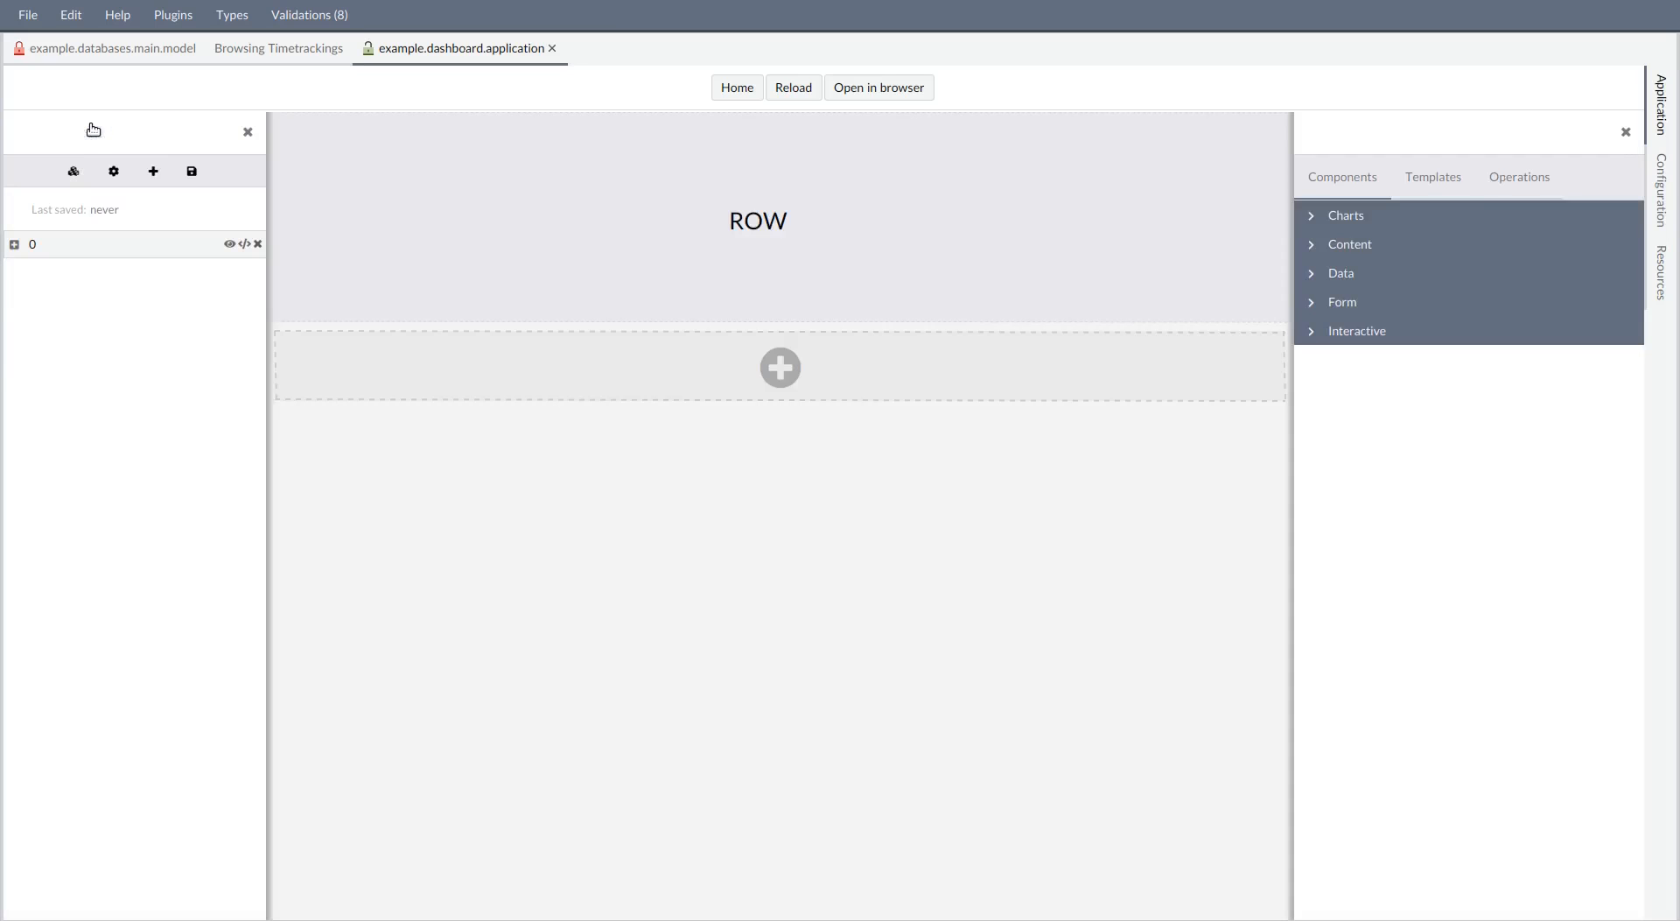
Add the Top Menu layout template to the skeleton page
{"action": "left_click", "coordinate": [1420, 178]}
{"action": "left_click", "coordinate": [1406, 217]}
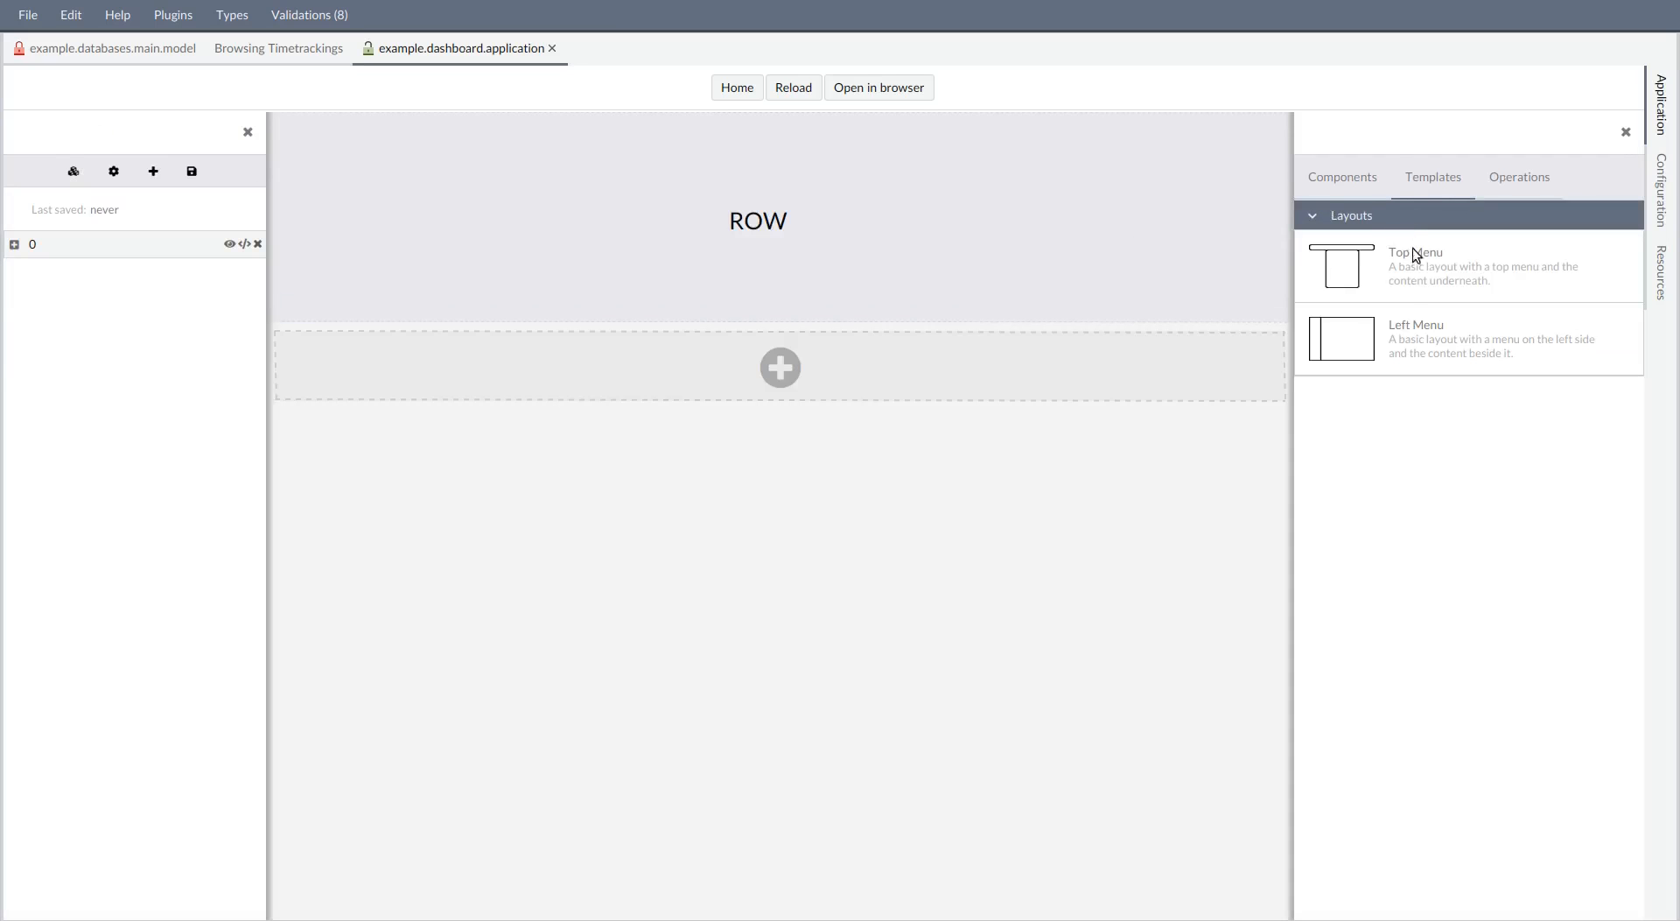
{"action": "left_click_drag", "start_coordinate": [1407, 263], "coordinate": [829, 392]}
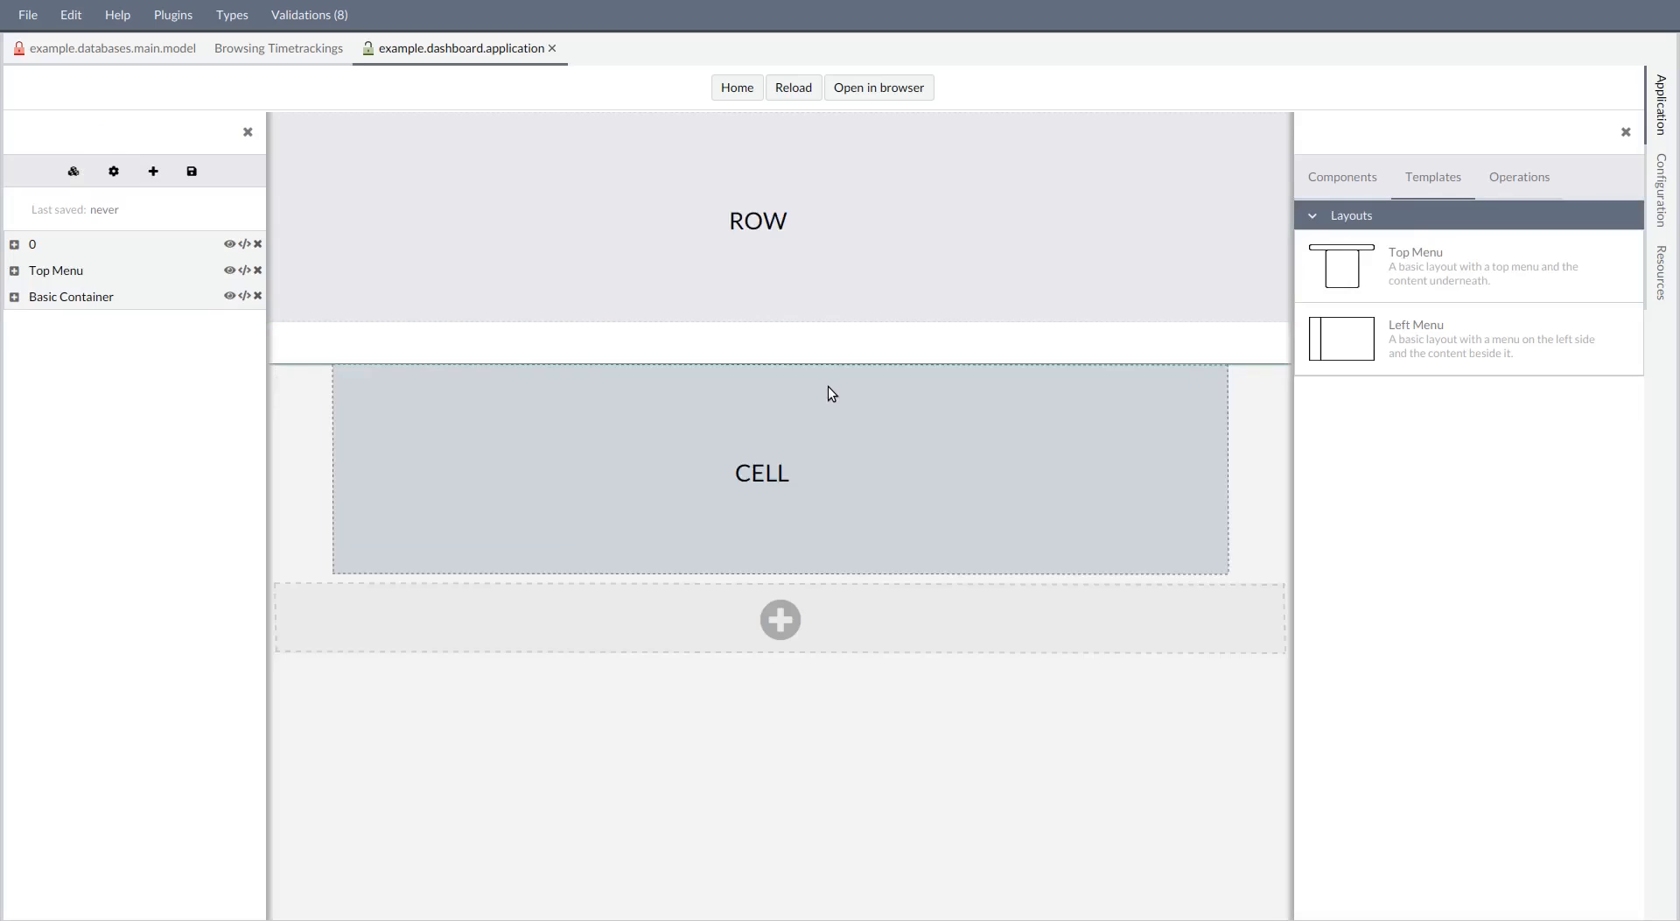
Delete the original empty row 0 above the layout, then save the skeleton page and leave its editor
{"action": "left_click", "coordinate": [256, 244]}
{"action": "left_click", "coordinate": [973, 562]}
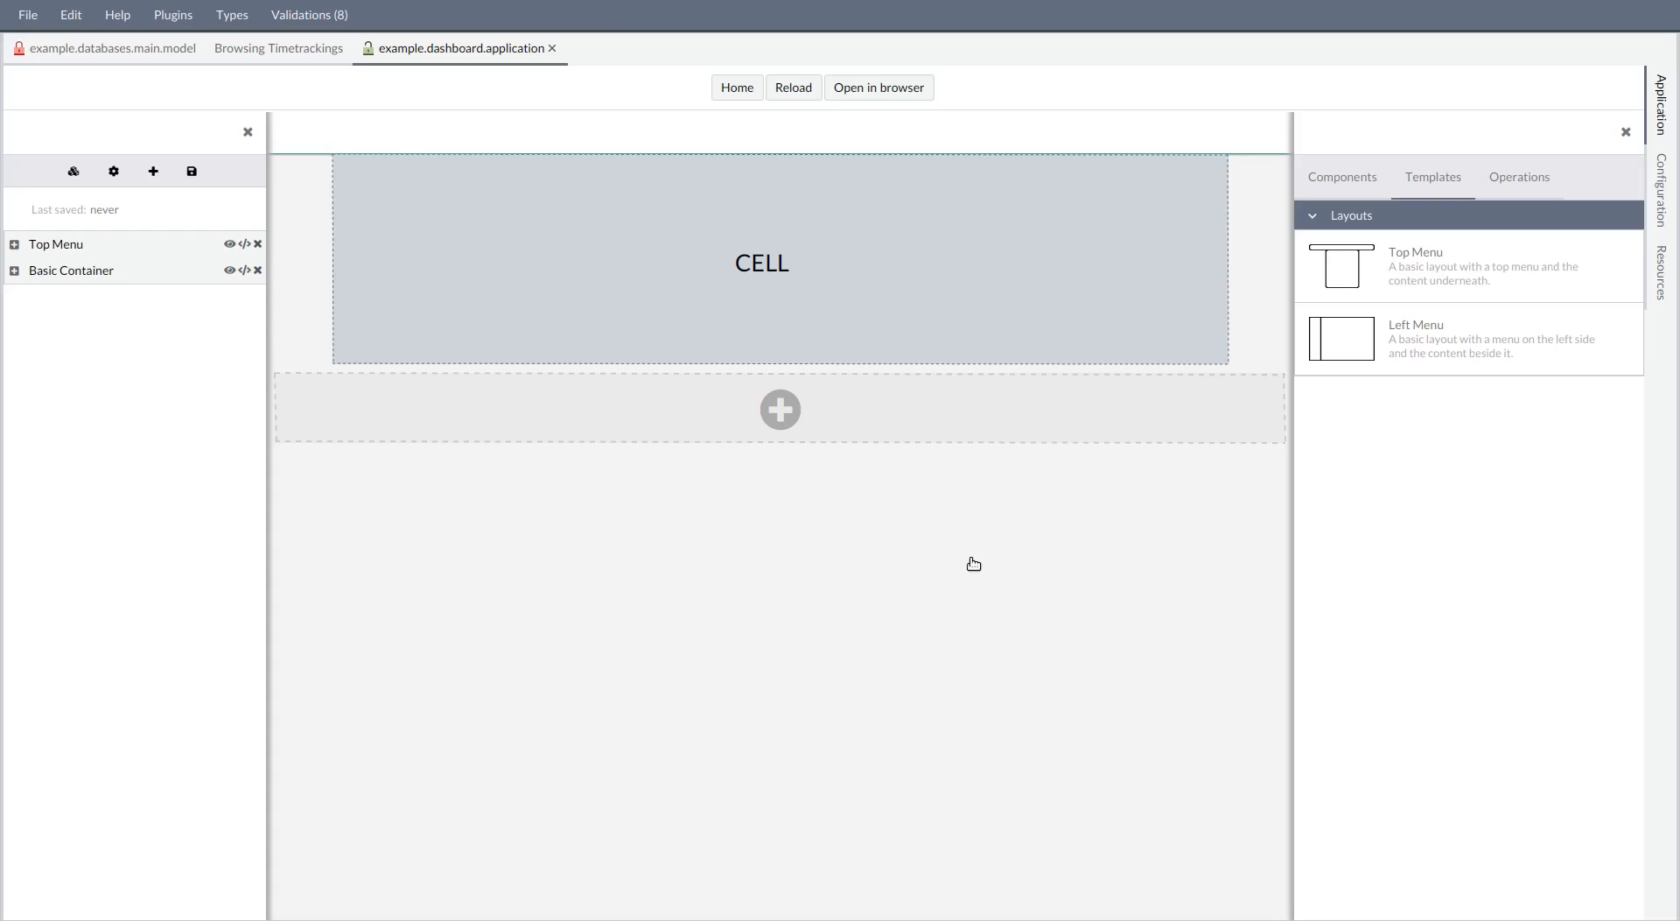
{"action": "left_click", "coordinate": [194, 172]}
{"action": "left_click", "coordinate": [248, 132]}
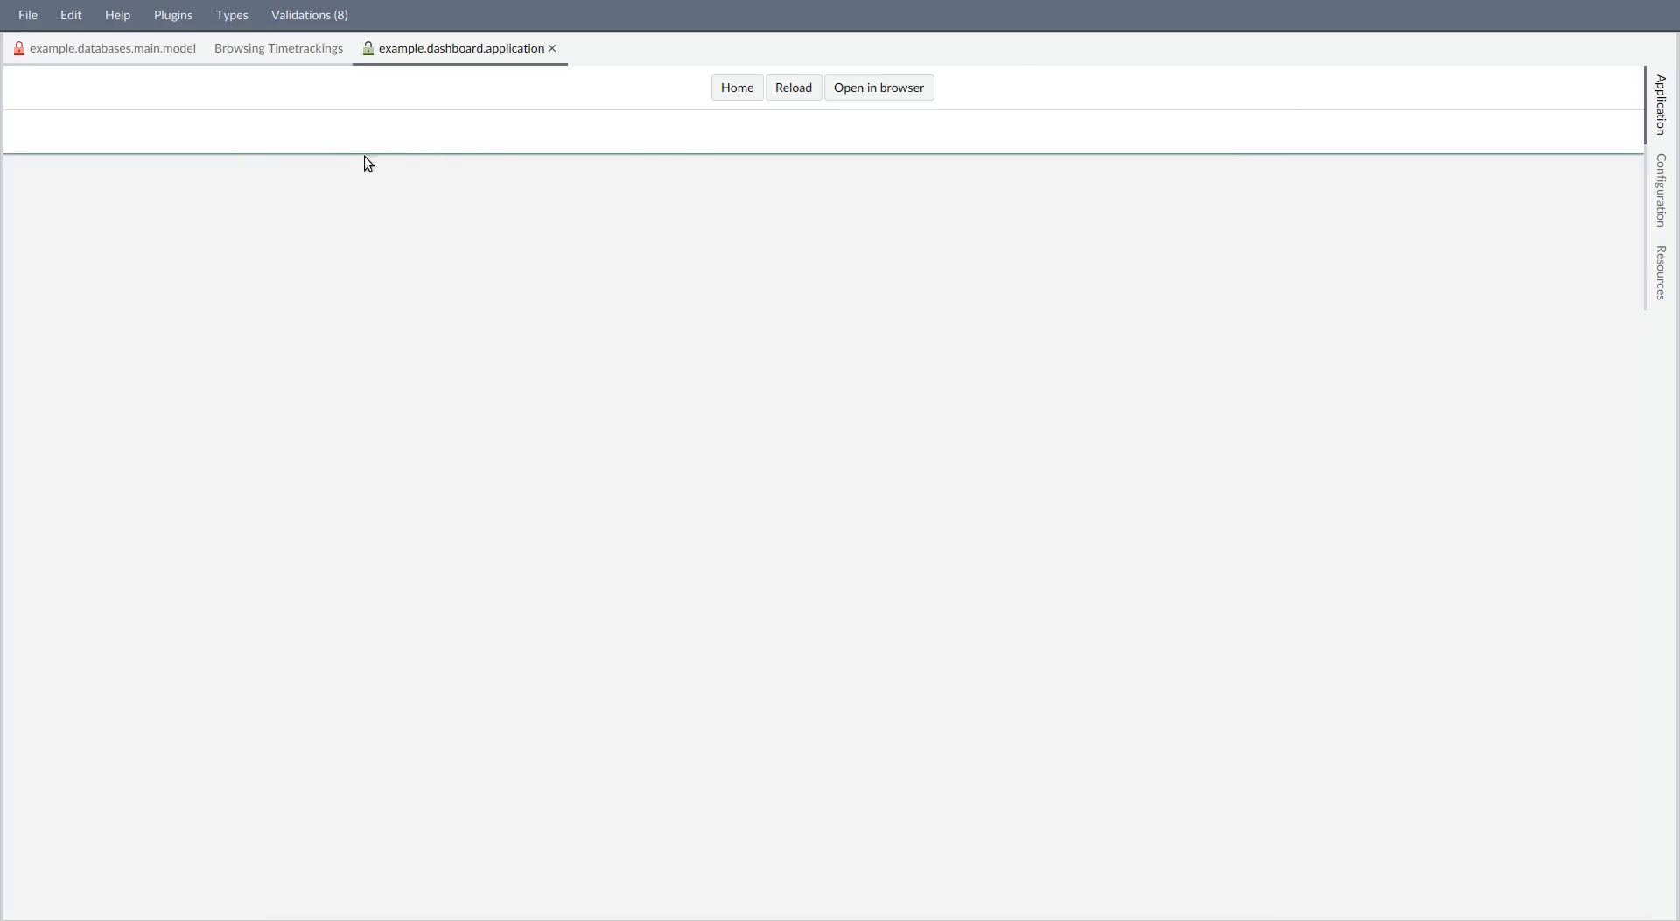
Add a page named Insights to the existing Application category
{"action": "mouse_move", "coordinate": [182, 147]}
{"action": "left_click", "coordinate": [121, 126]}
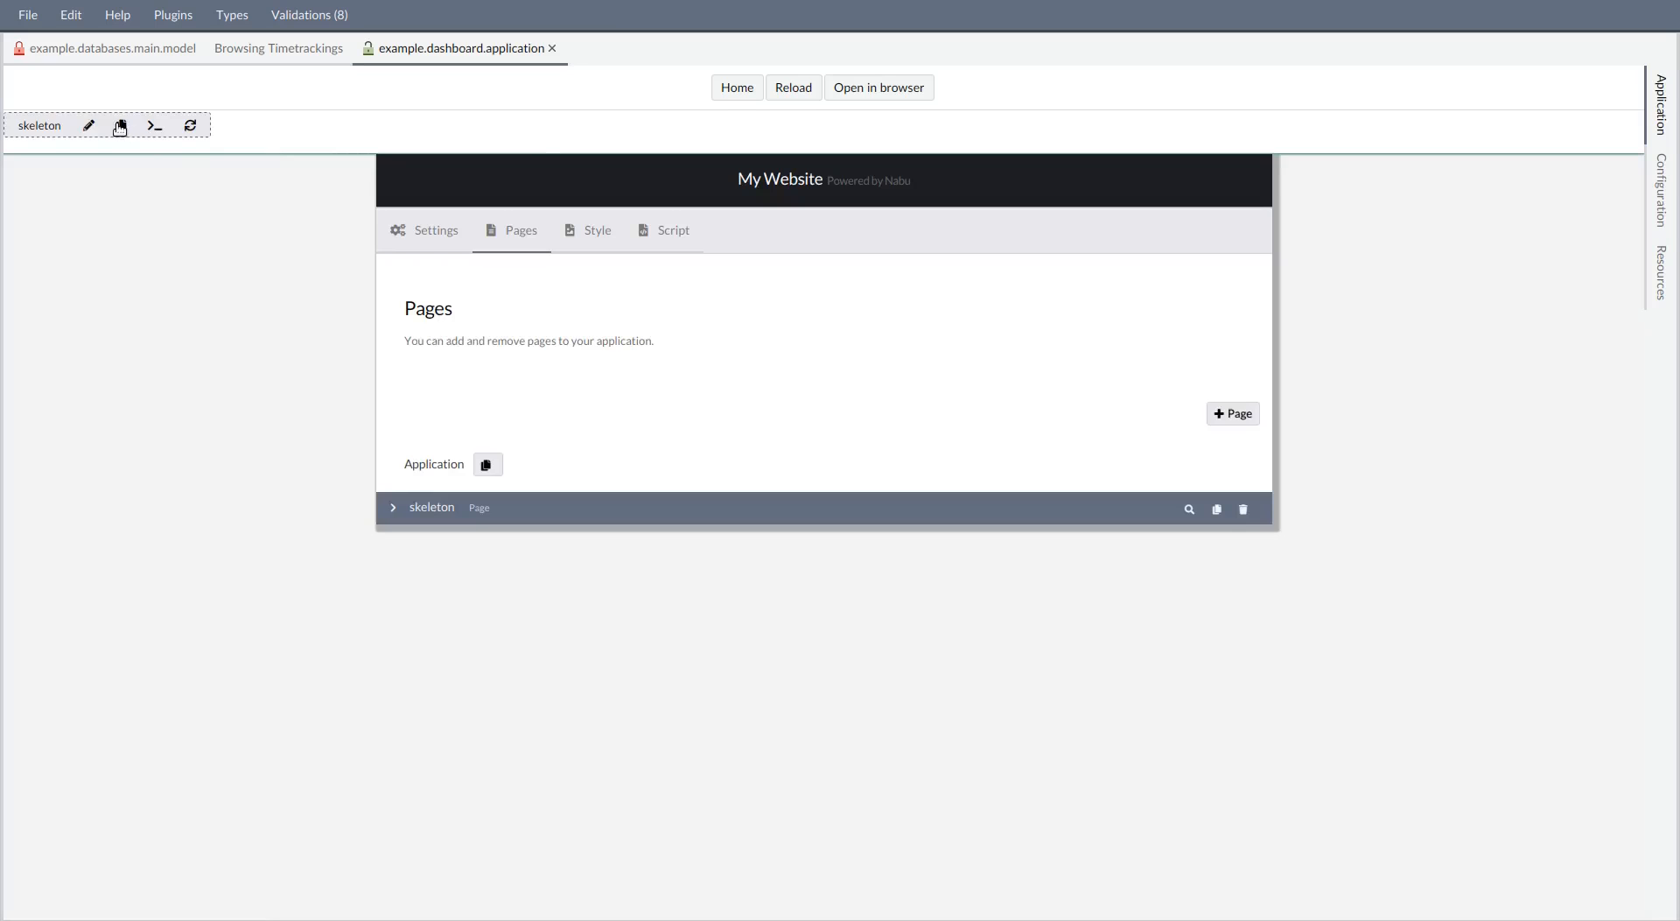
{"action": "left_click", "coordinate": [1230, 415]}
{"action": "left_click", "coordinate": [689, 482]}
{"action": "left_click", "coordinate": [634, 535]}
{"action": "left_click", "coordinate": [594, 578]}
{"action": "type", "text": "Insights"}
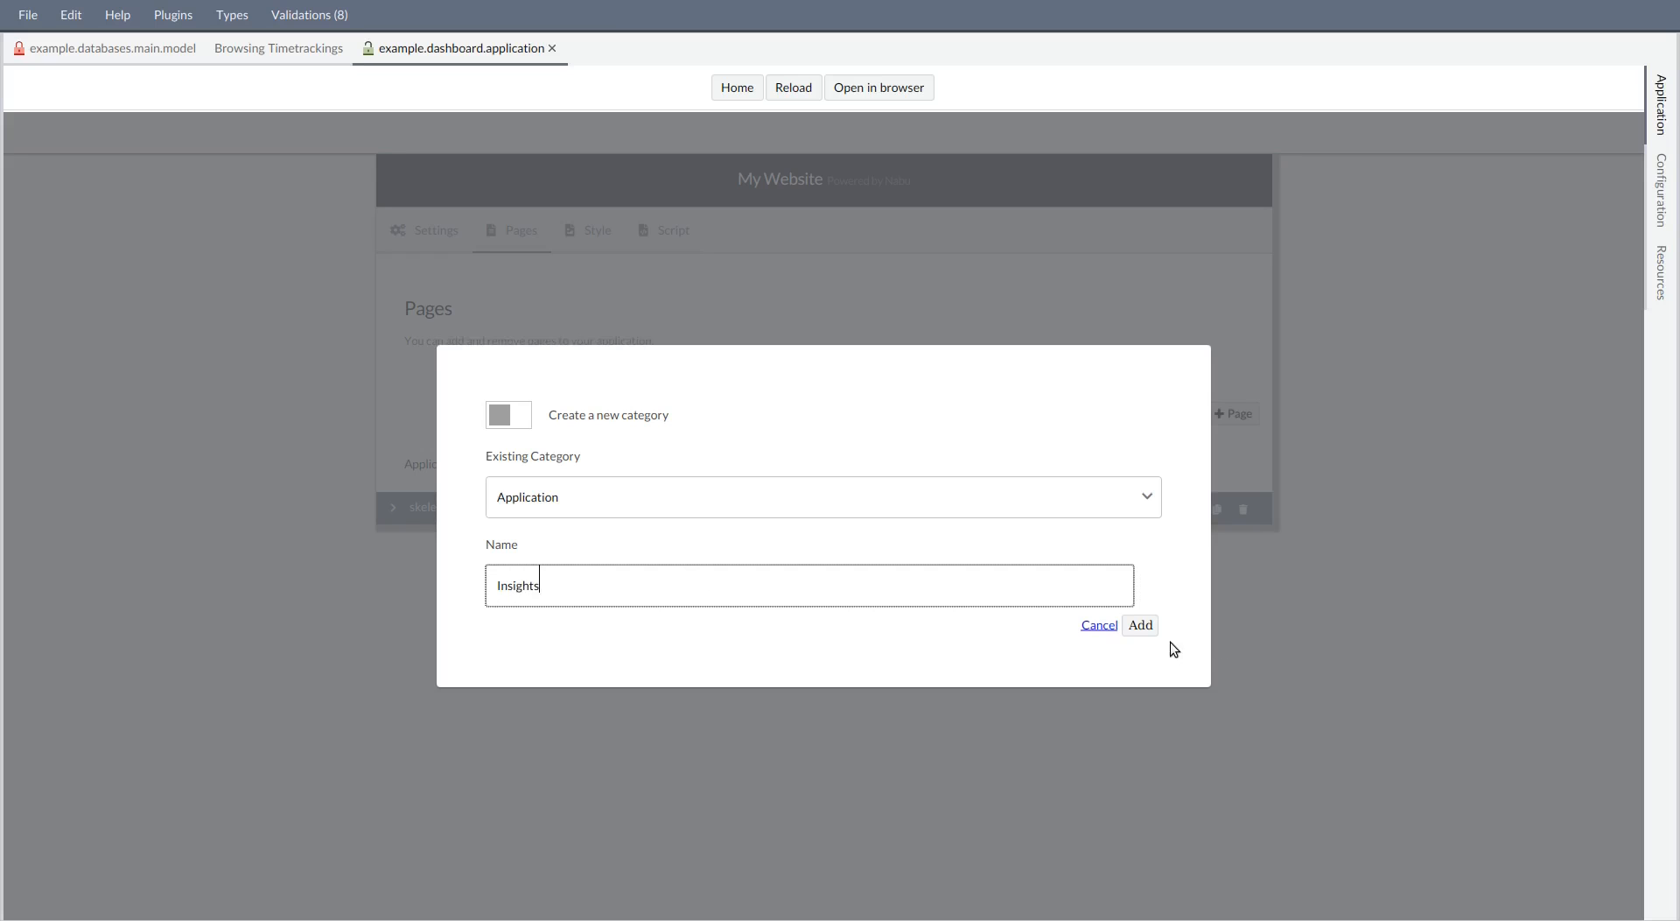
{"action": "left_click", "coordinate": [1138, 625]}
Set the Insights page's path to /insights and open the page for editing
{"action": "left_click", "coordinate": [560, 549]}
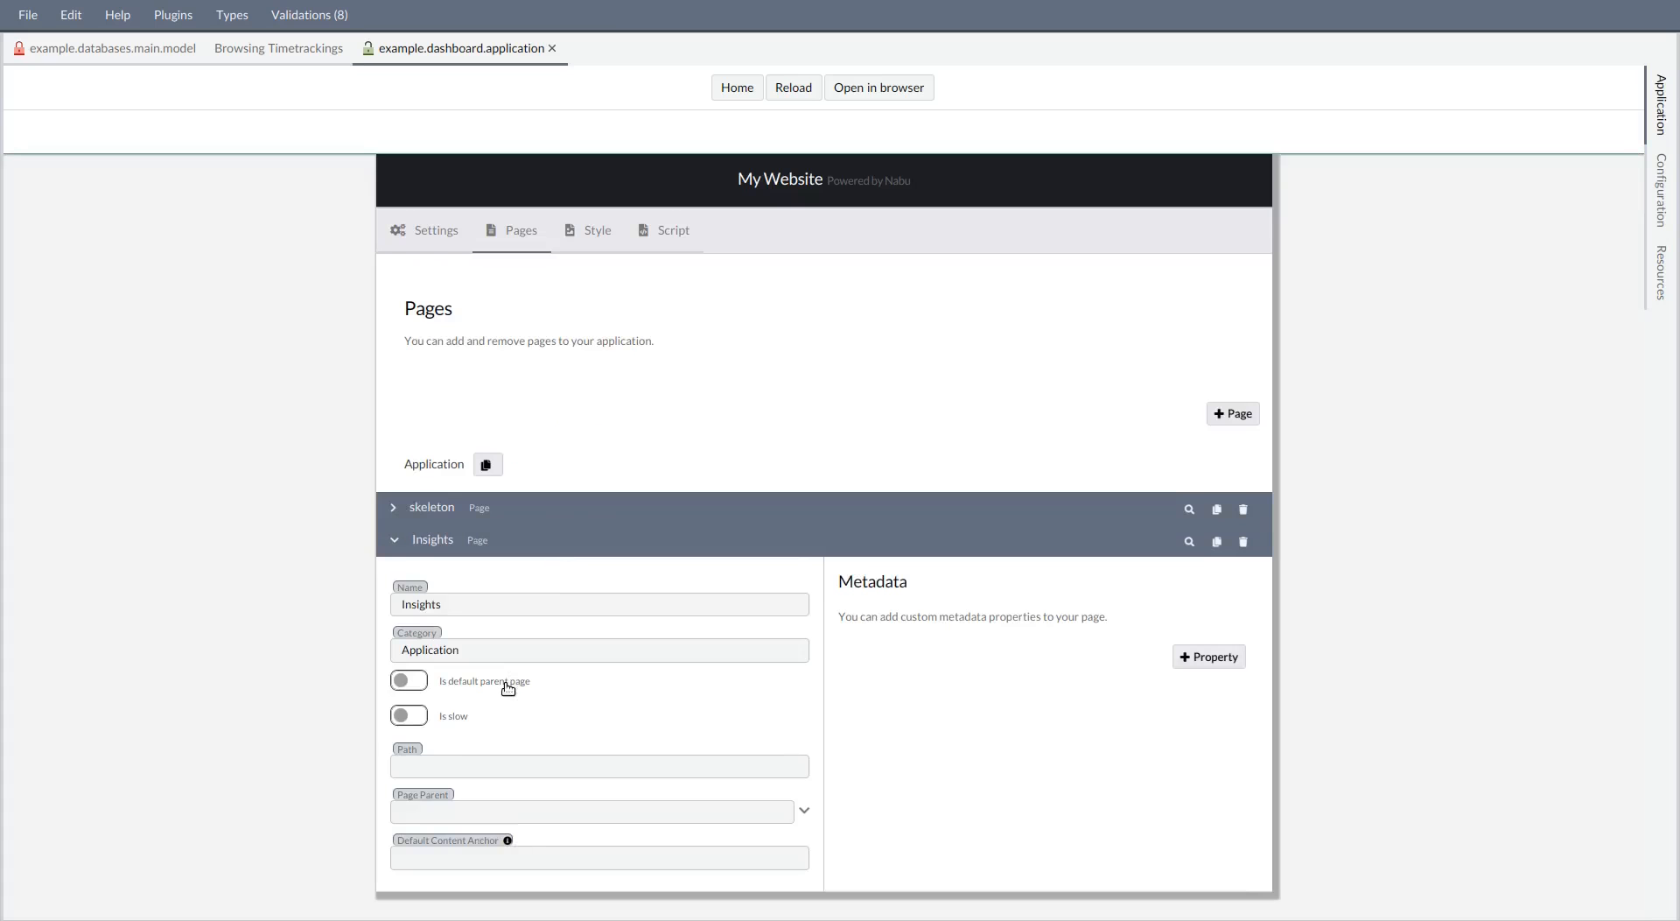
{"action": "left_click", "coordinate": [449, 766]}
{"action": "type", "text": "insights"}
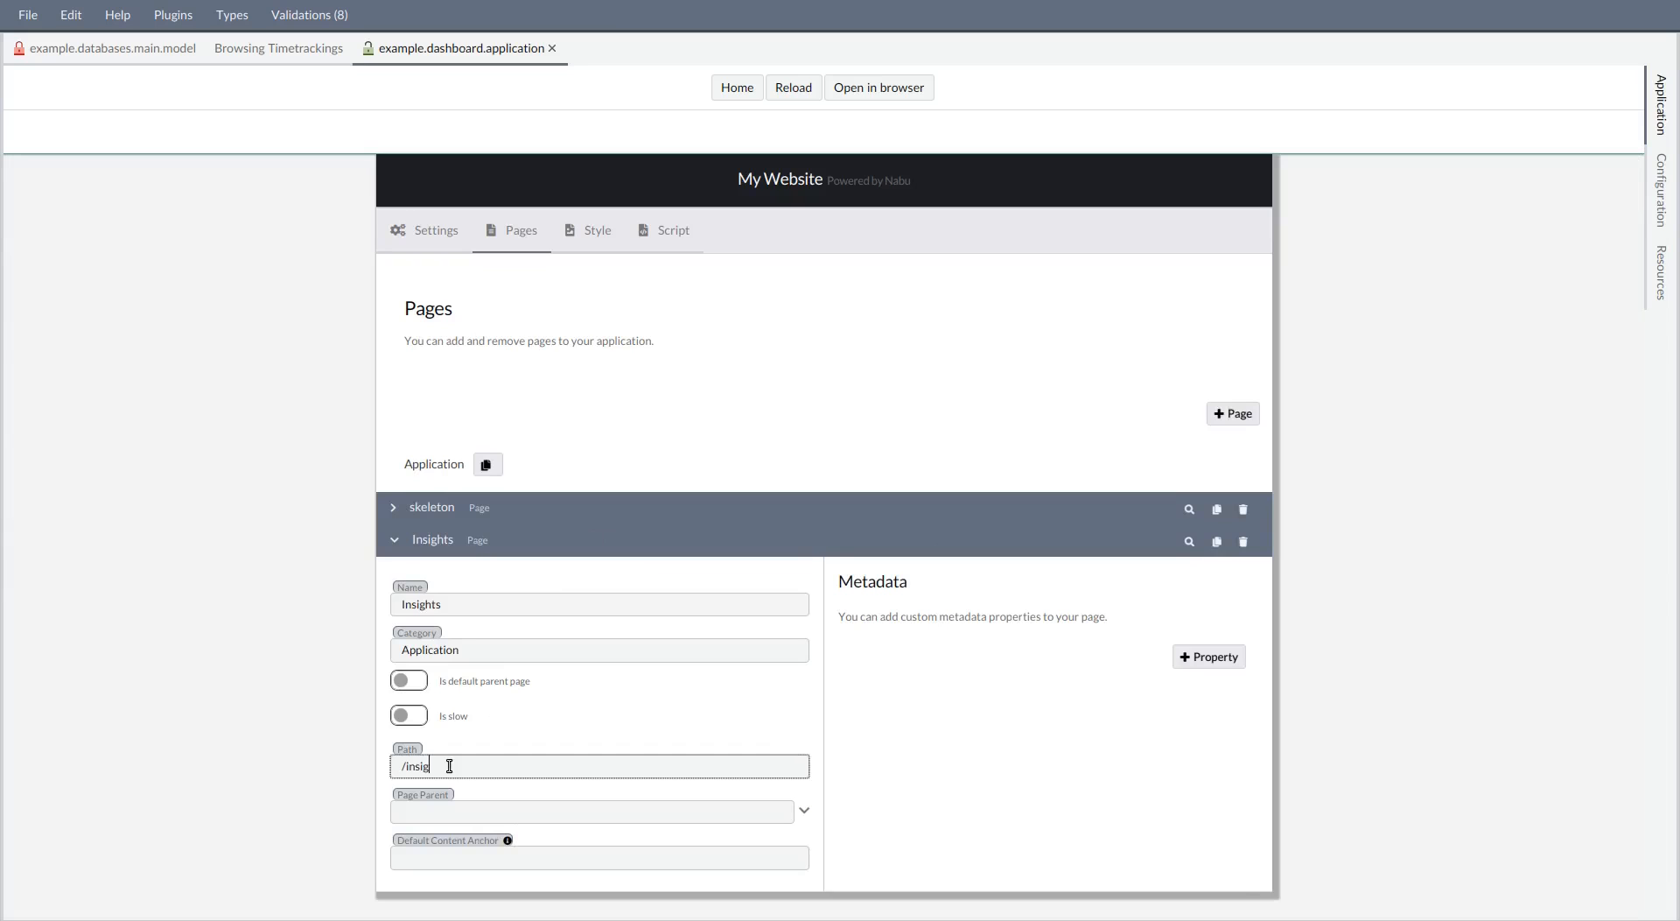
{"action": "left_click", "coordinate": [1190, 543]}
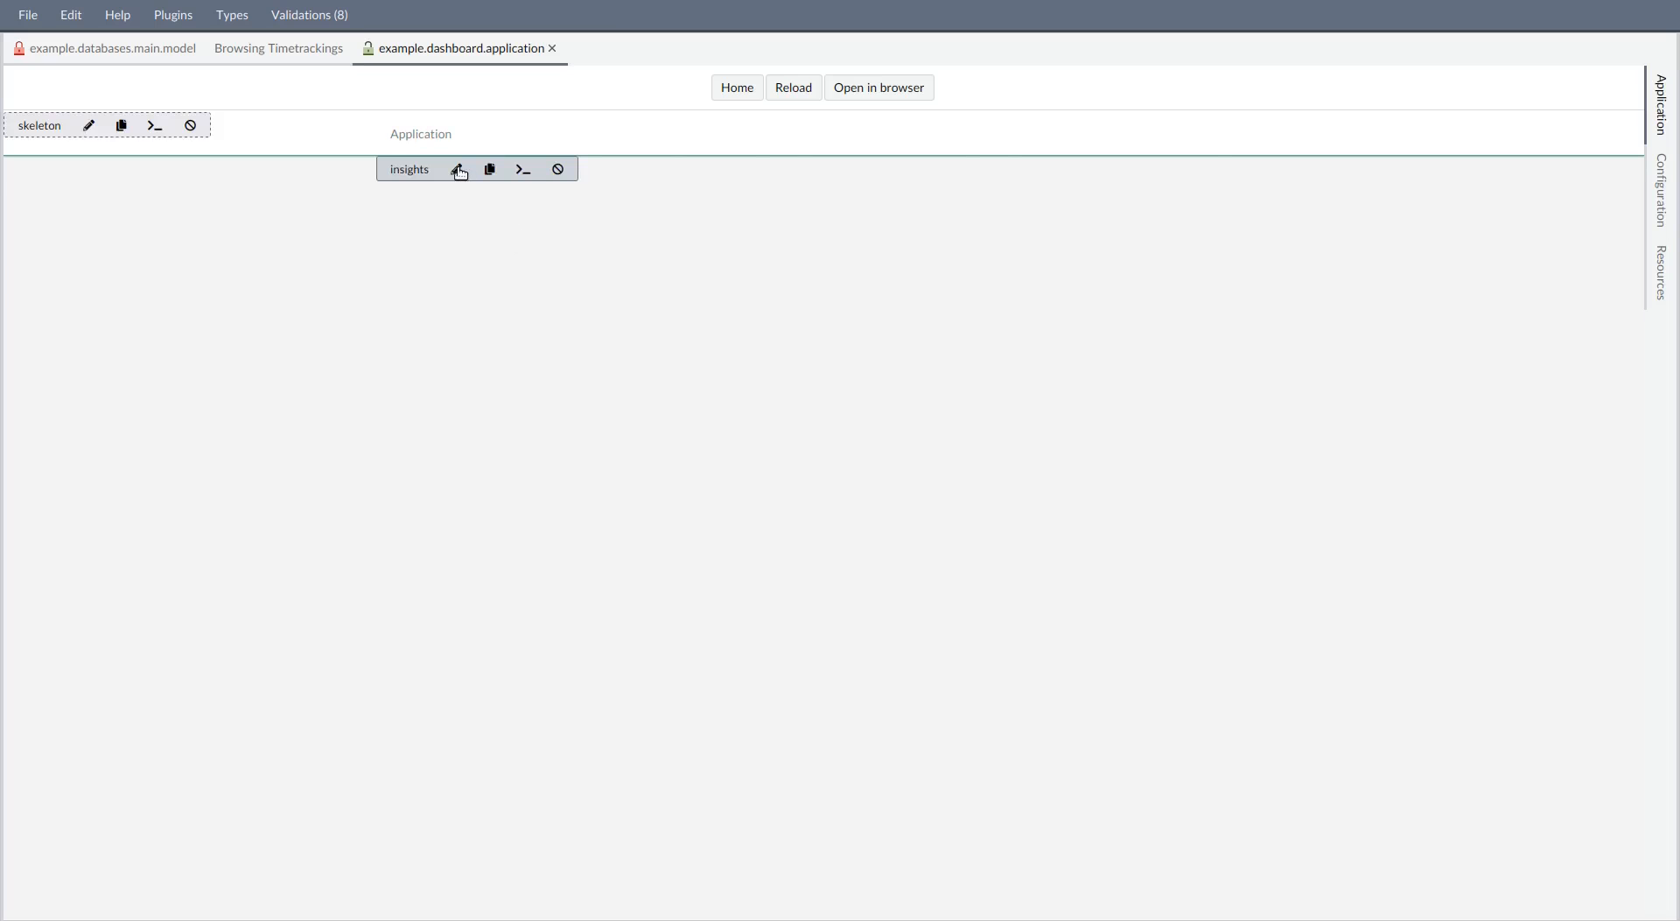
{"action": "left_click", "coordinate": [459, 170]}
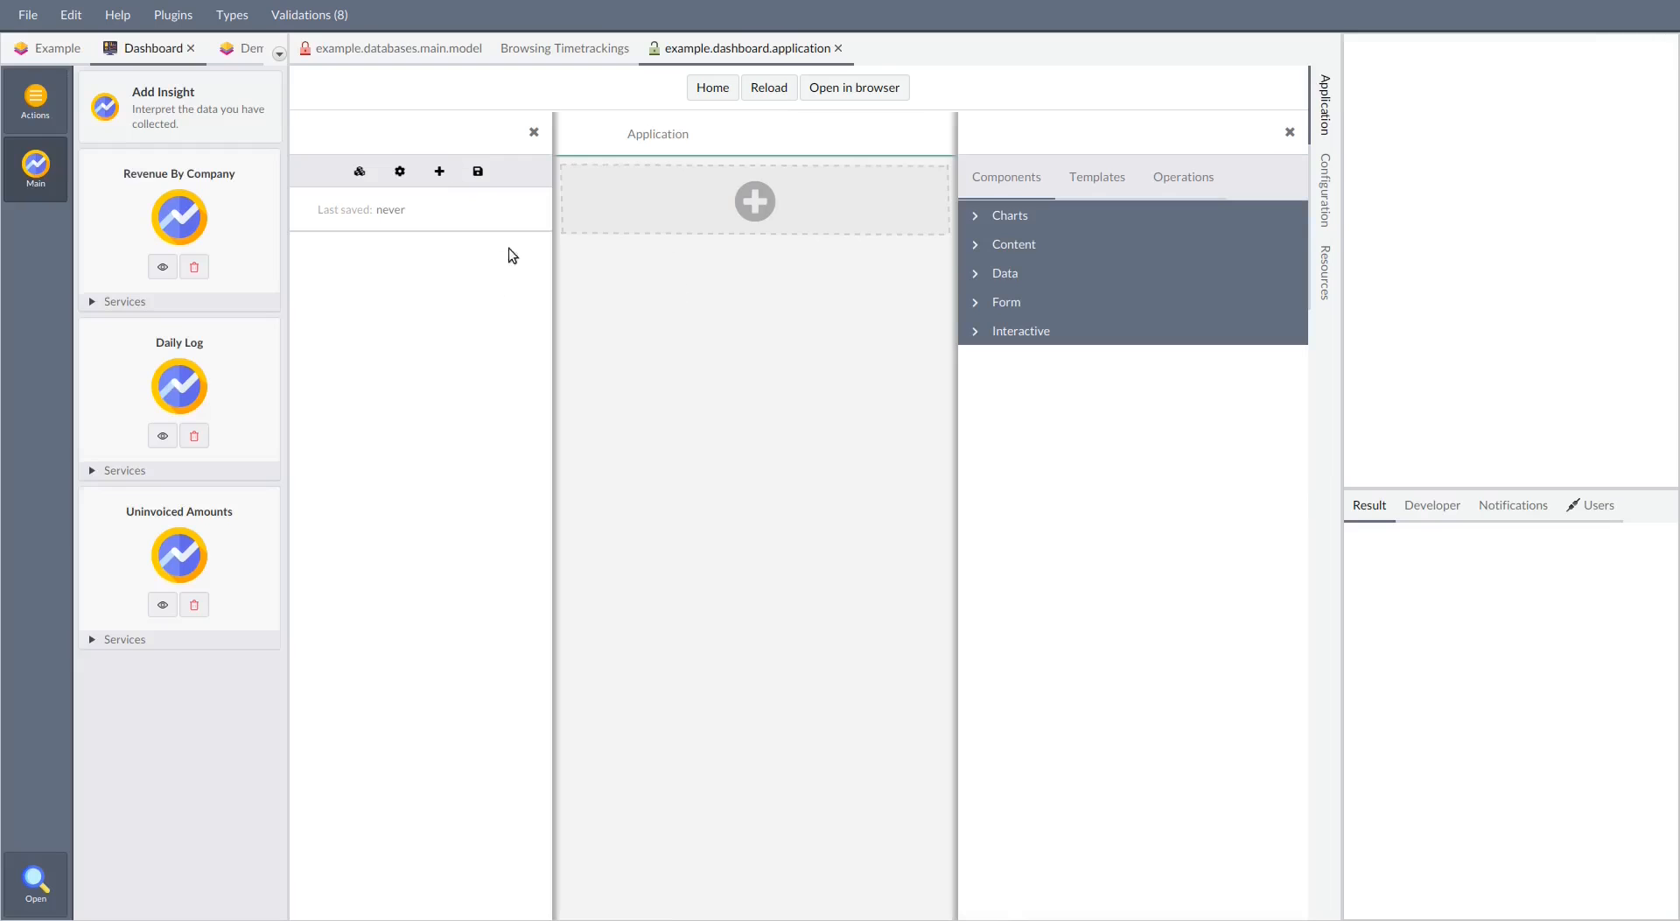
Add the Revenue By Company and Uninvoiced Amounts insight services to the Insights page as Frappe Aggregate Charts
{"action": "left_click", "coordinate": [152, 302]}
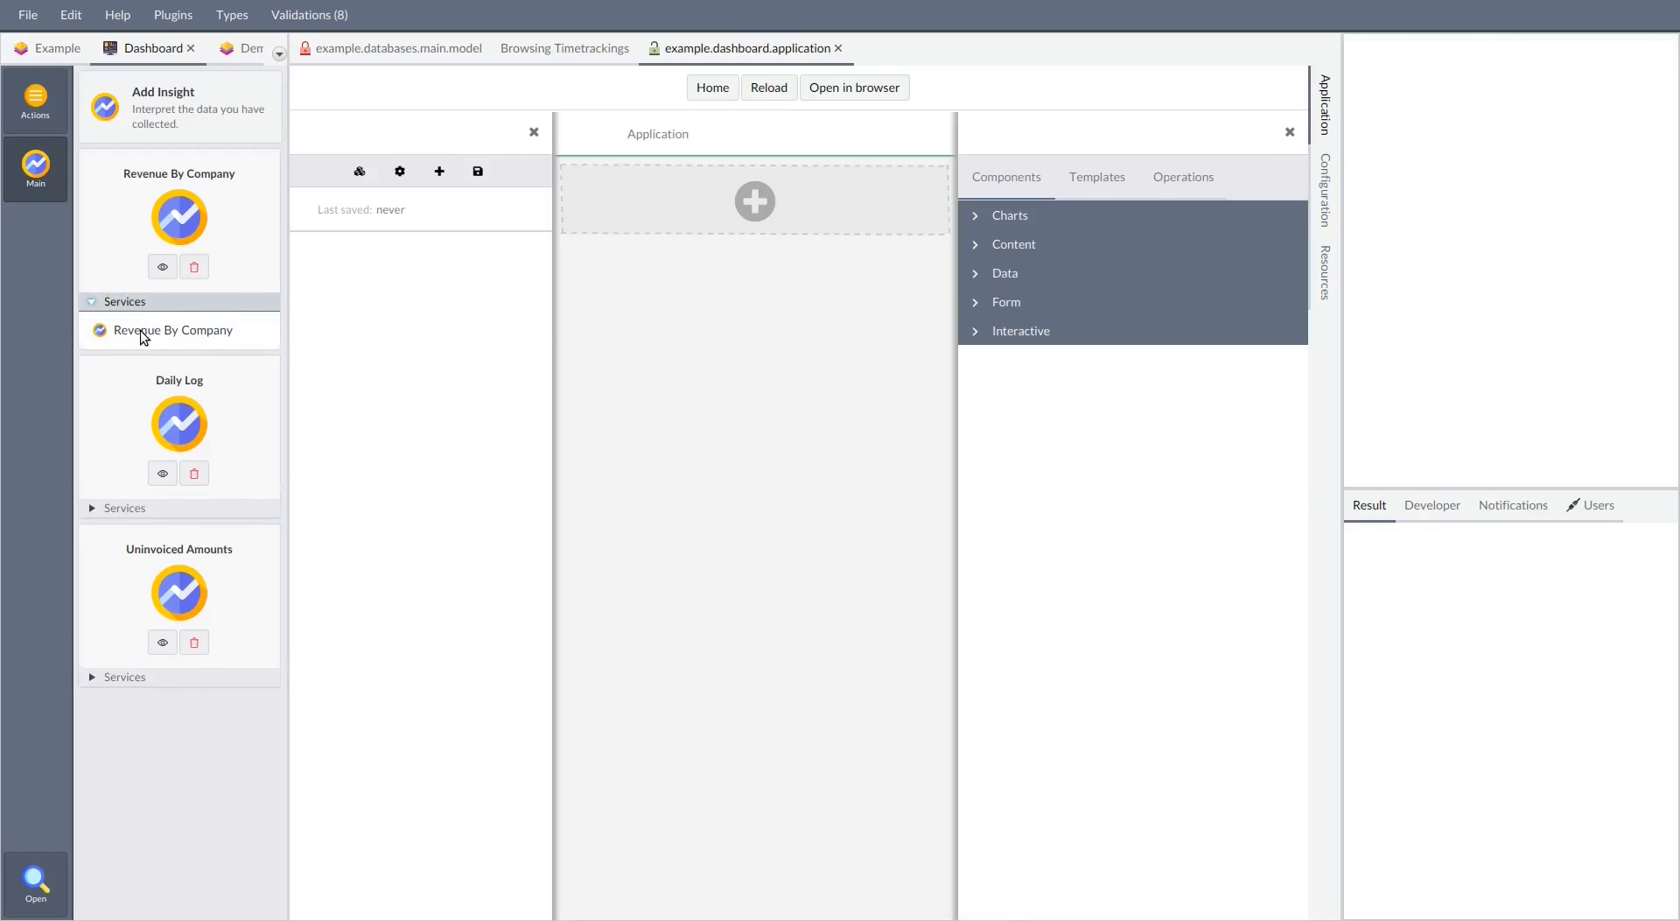
{"action": "left_click", "coordinate": [101, 509]}
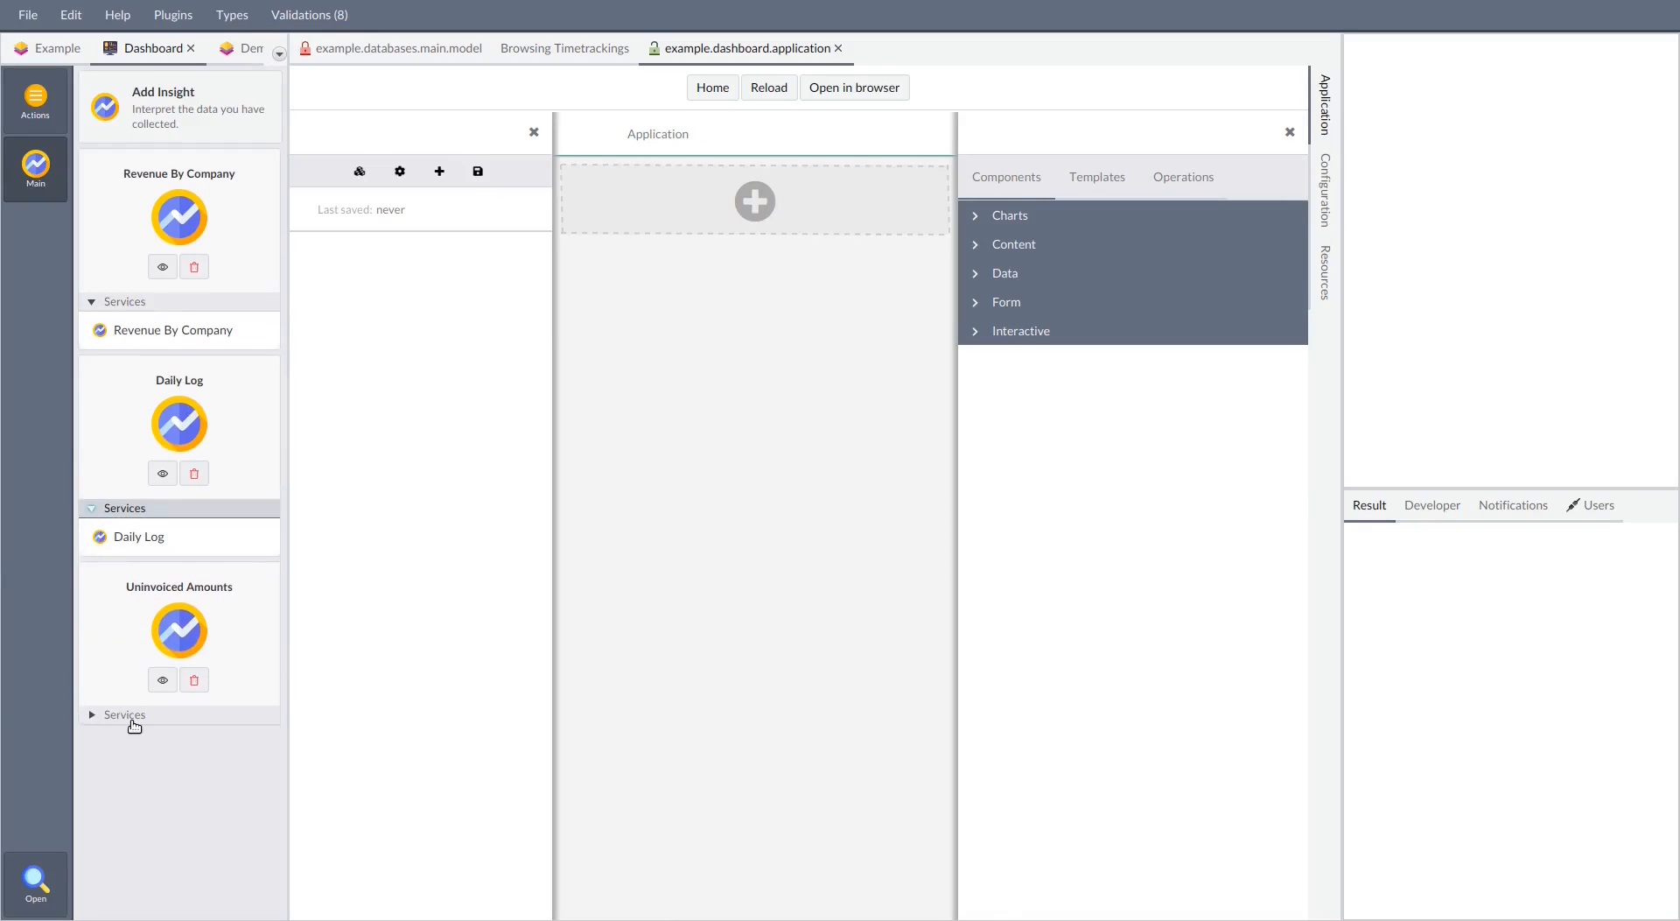
{"action": "left_click", "coordinate": [132, 717]}
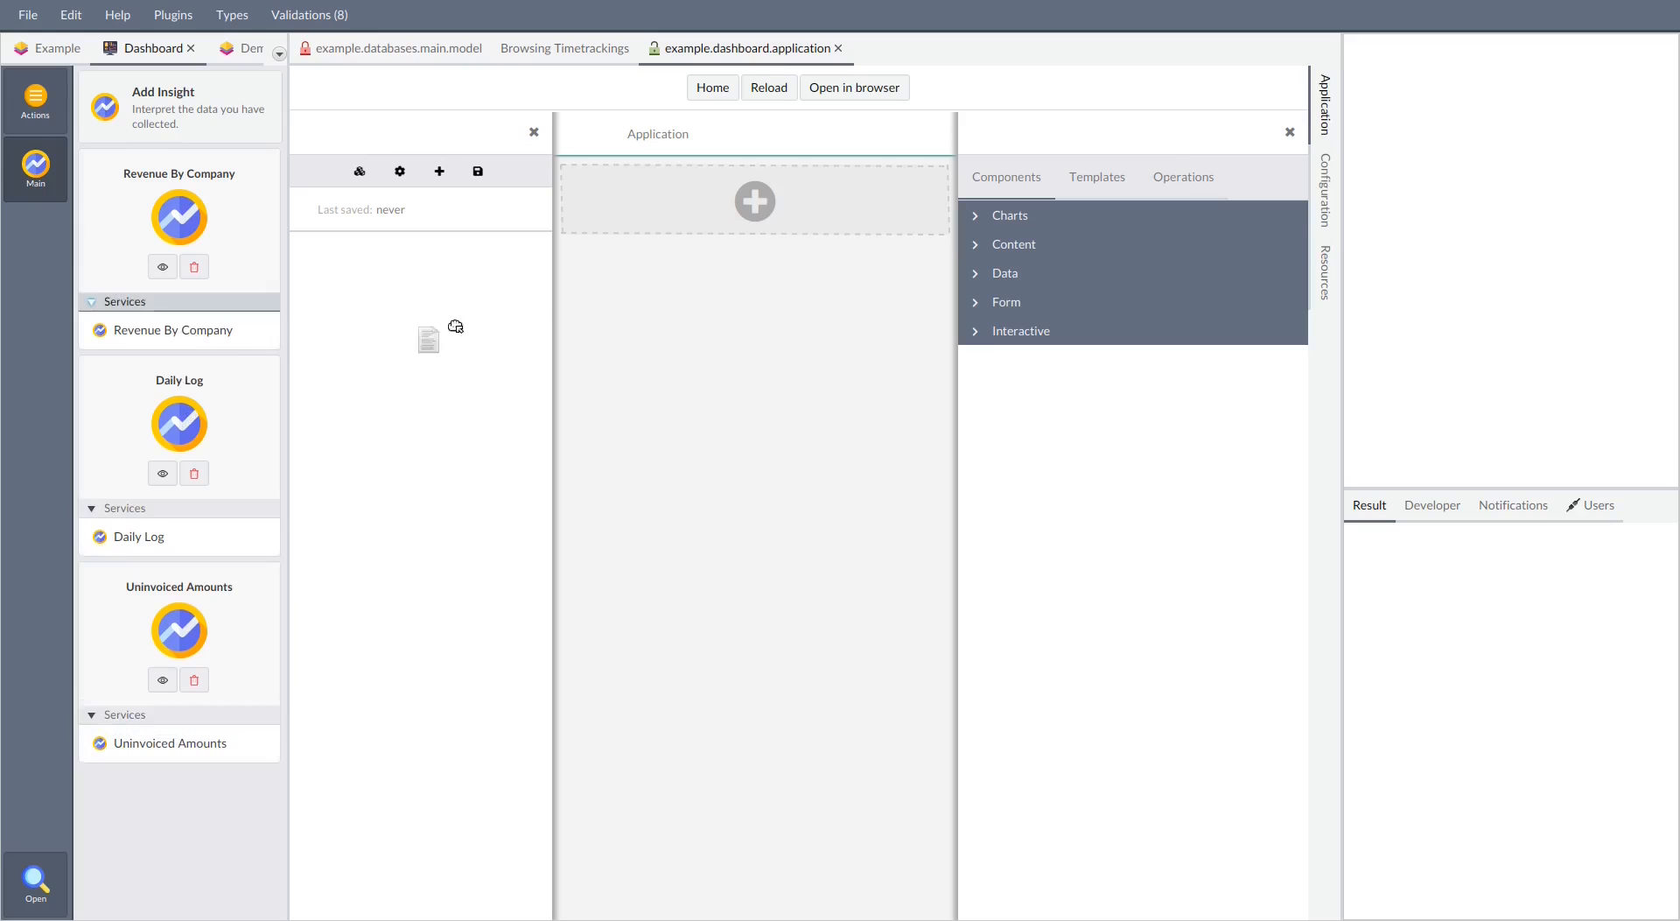
{"action": "left_click", "coordinate": [684, 203]}
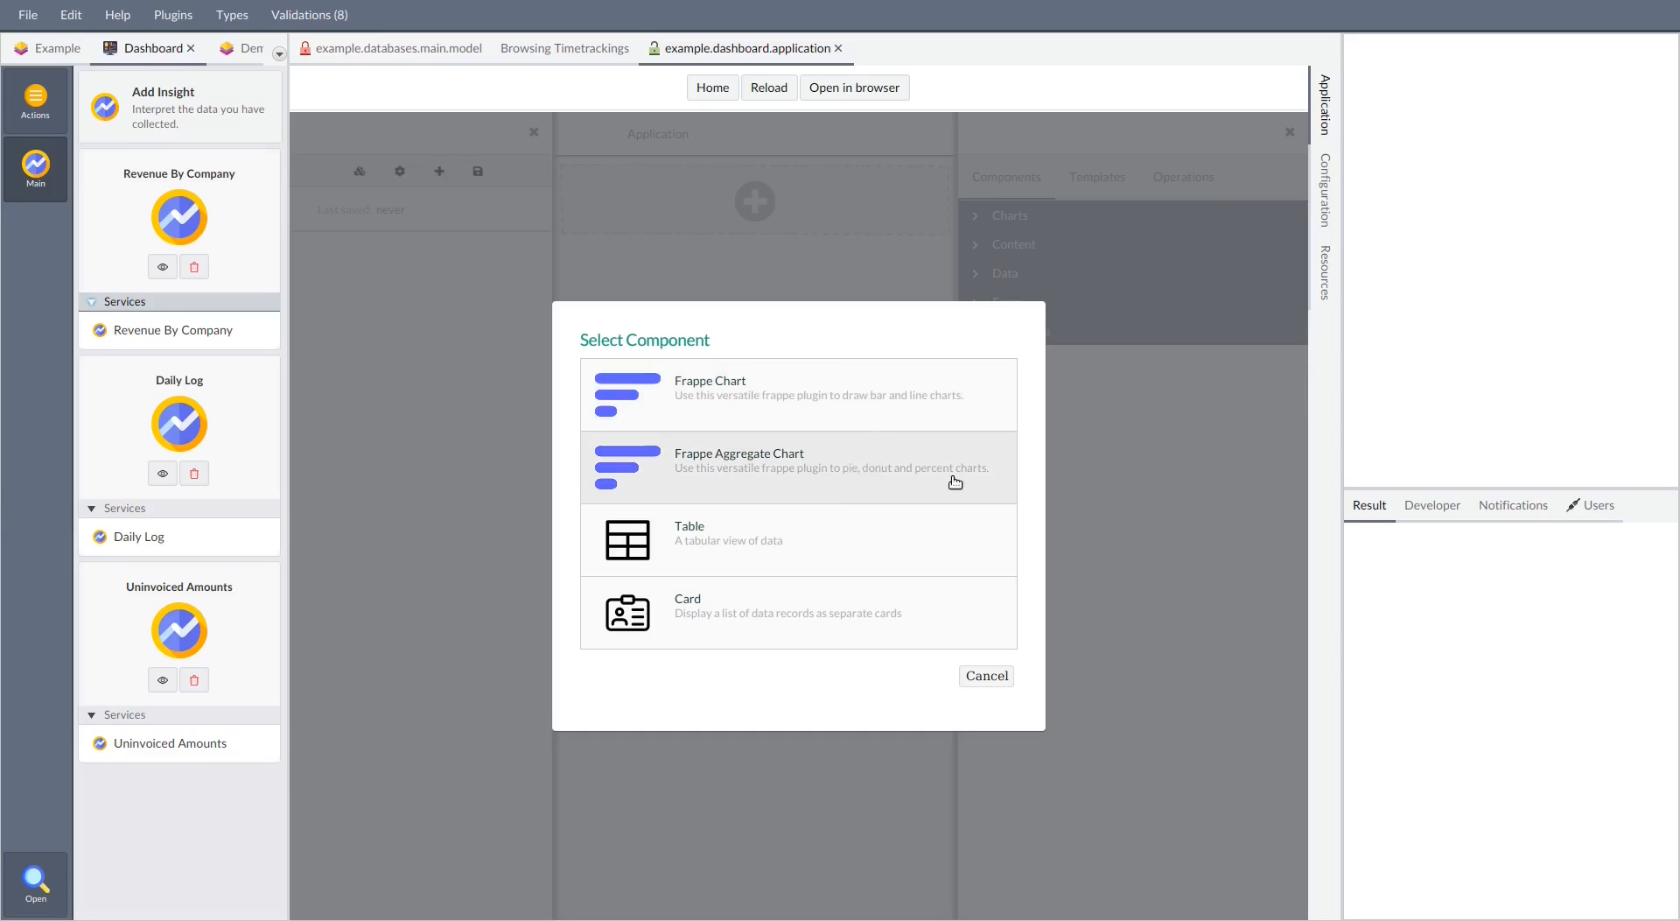
{"action": "left_click", "coordinate": [880, 479]}
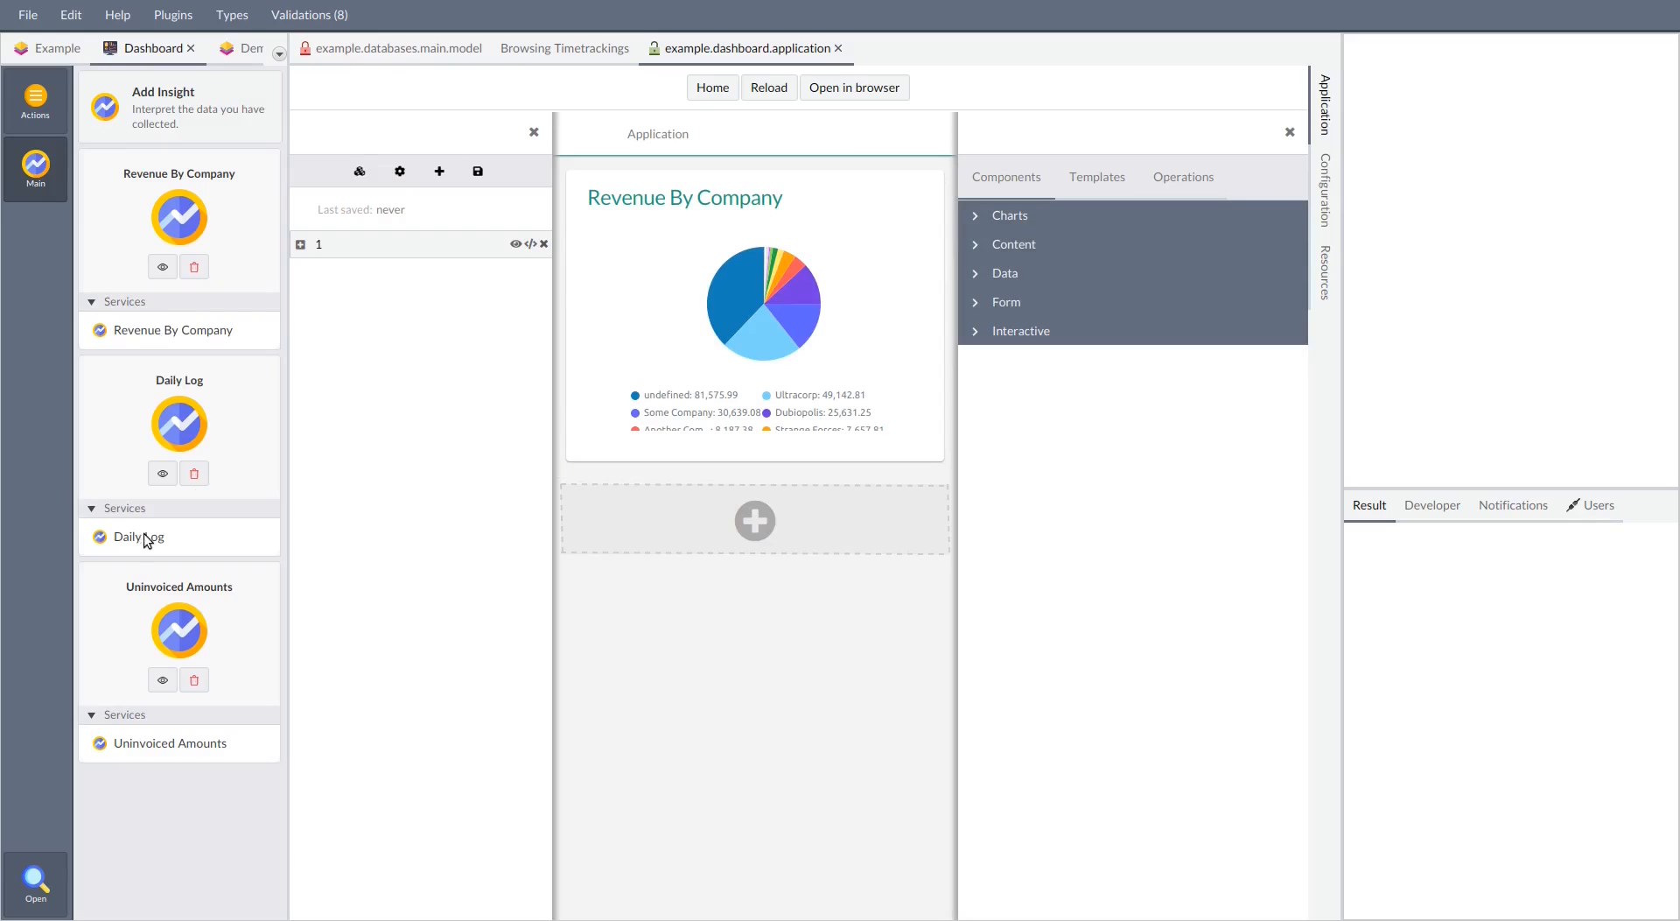
{"action": "left_click_drag", "start_coordinate": [177, 743], "coordinate": [660, 525]}
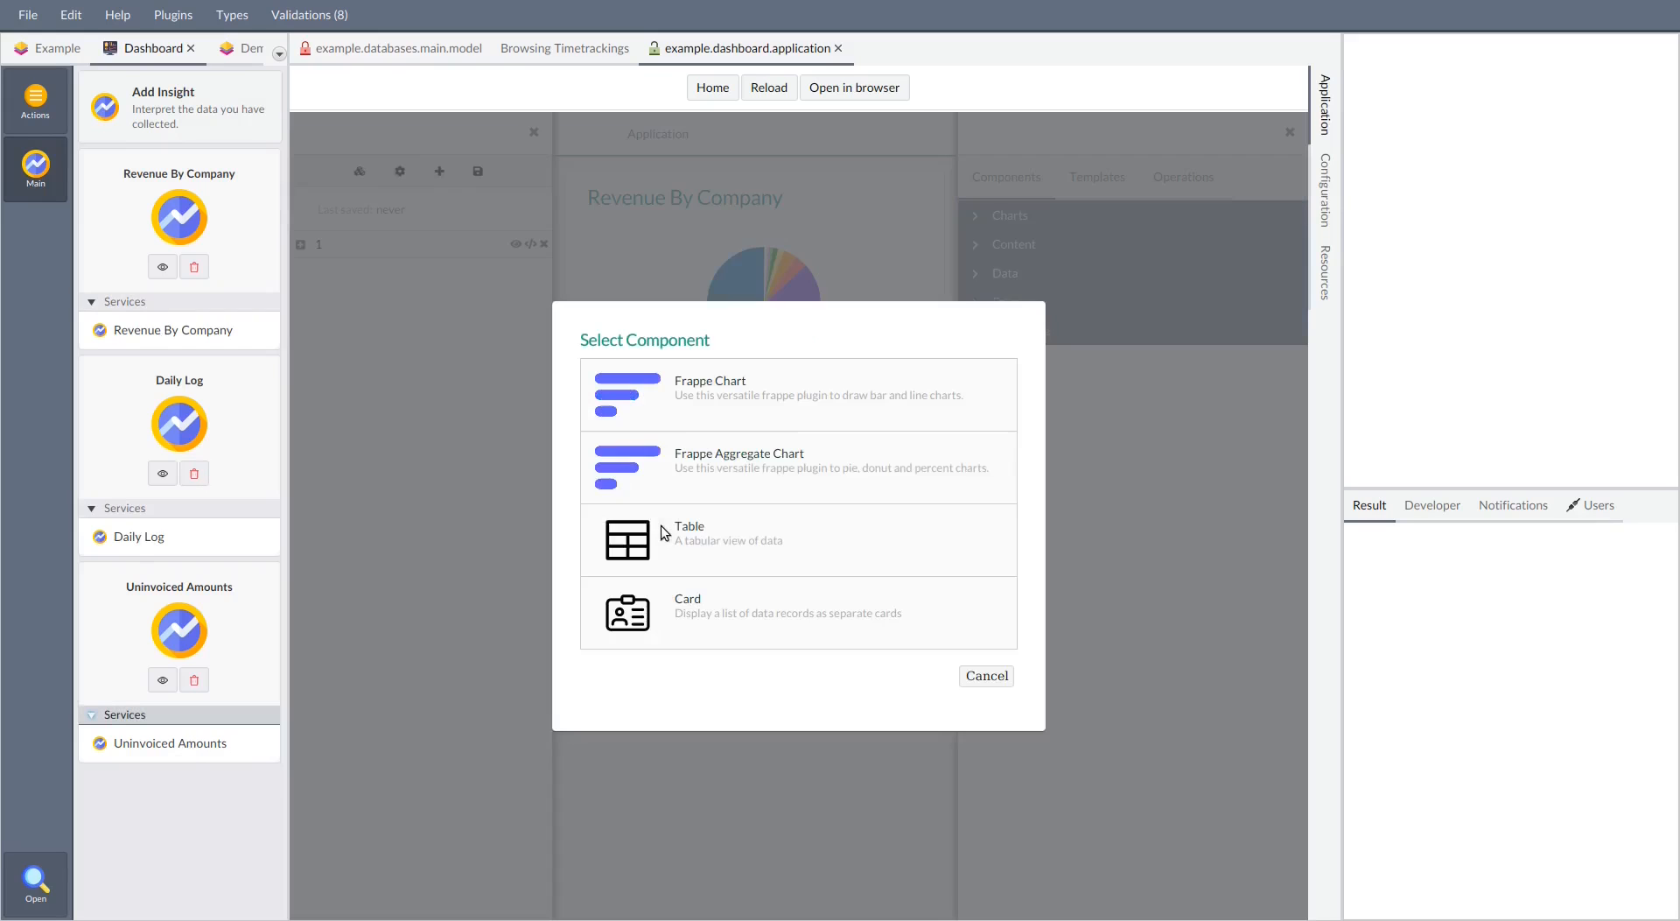
{"action": "left_click", "coordinate": [765, 473]}
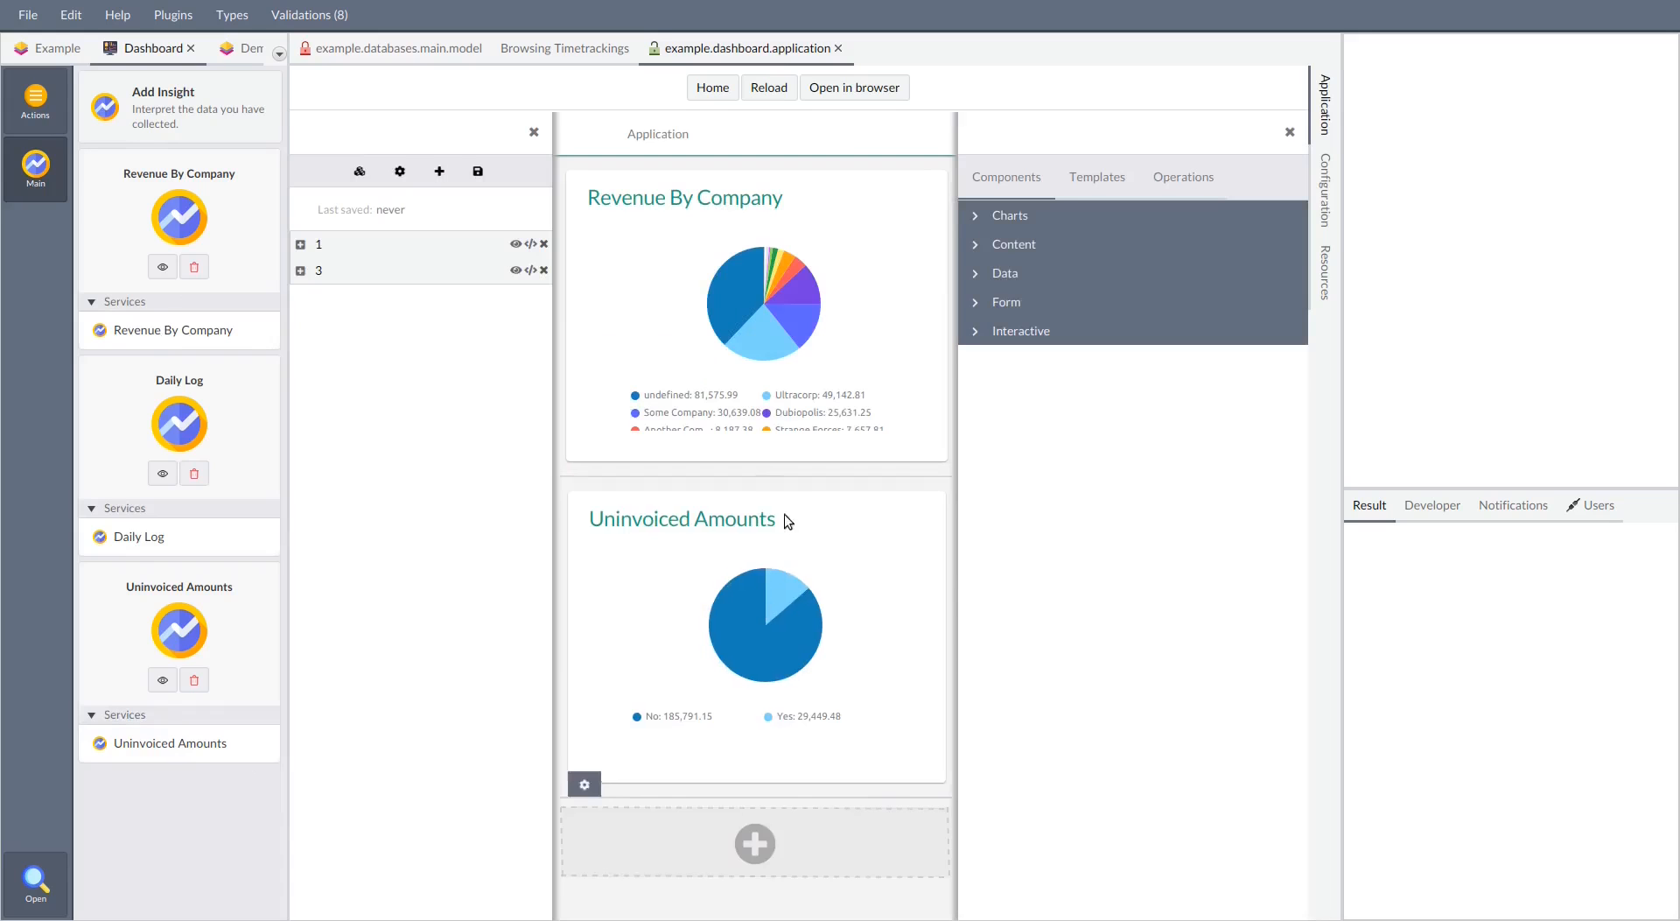
Set the Uninvoiced Amounts chart's price data set to type percentage, then save the page and leave its editor
{"action": "left_click", "coordinate": [853, 565]}
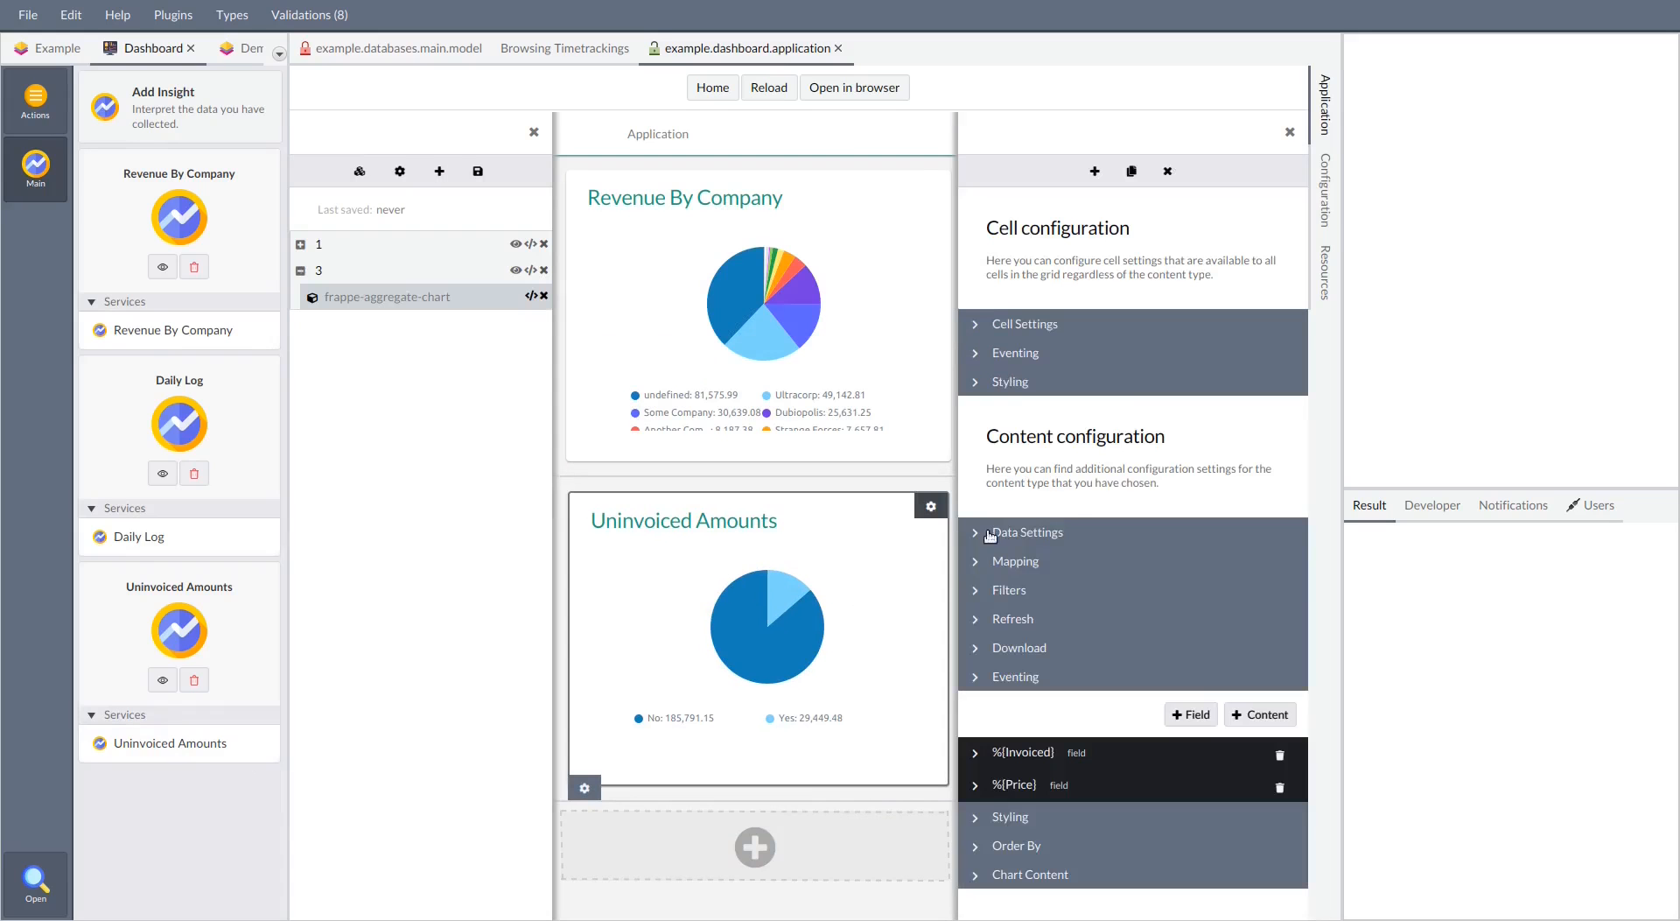
{"action": "left_click", "coordinate": [1081, 874]}
{"action": "scroll", "coordinate": [1160, 658], "scroll_direction": "down", "scroll_amount": 6}
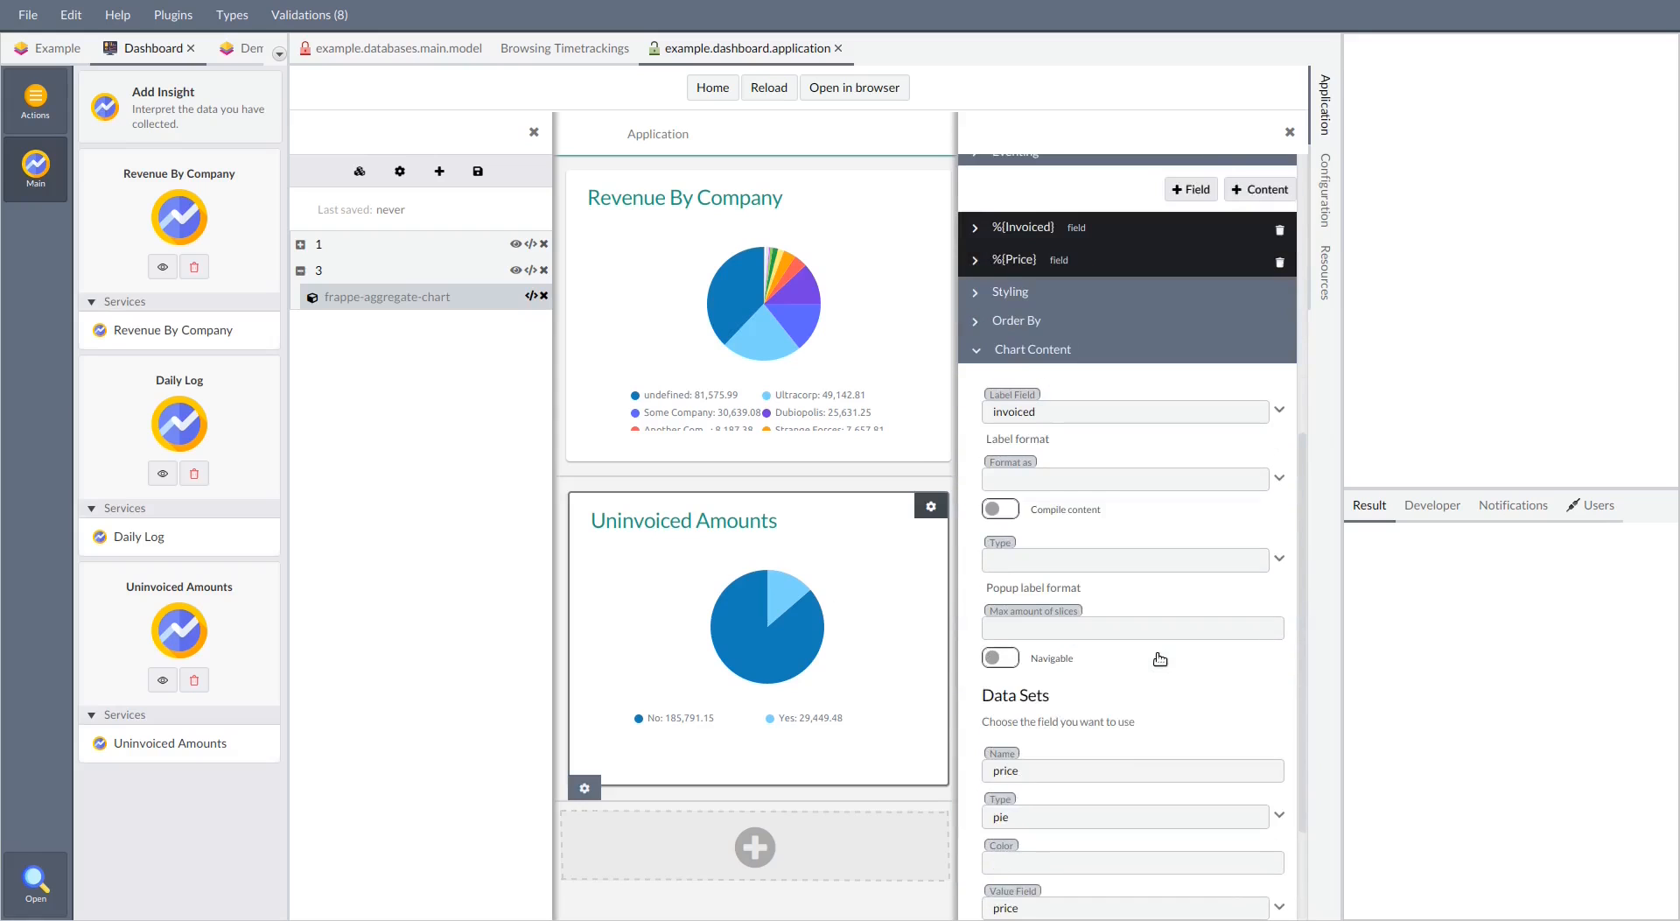
{"action": "left_click", "coordinate": [1082, 816]}
{"action": "left_click", "coordinate": [1053, 867]}
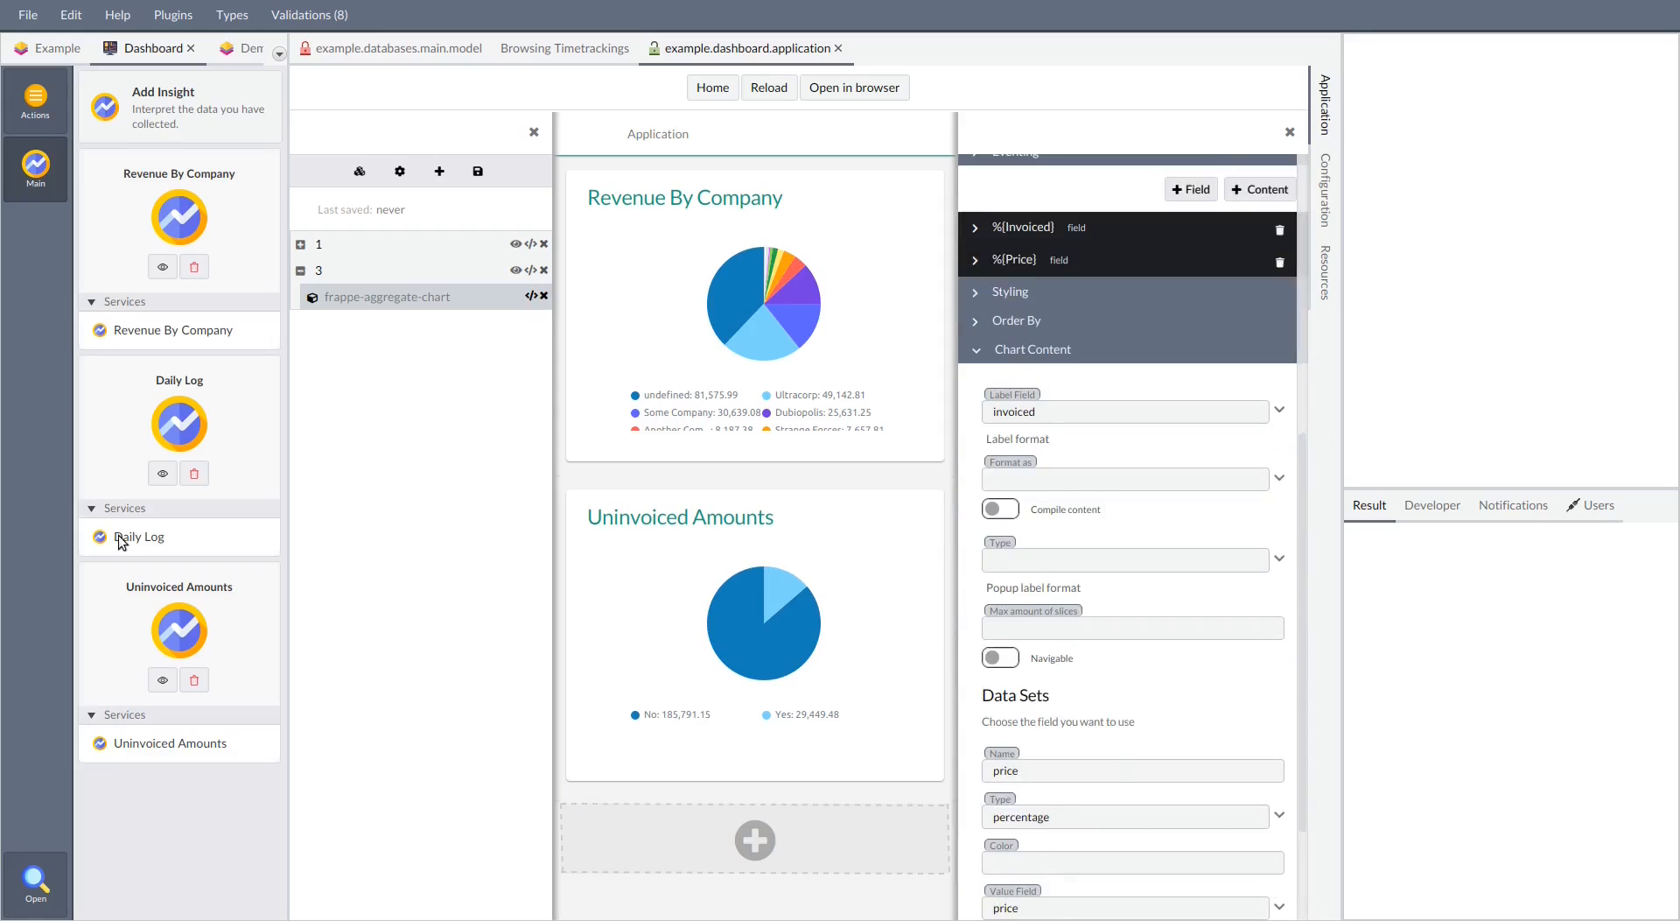
{"action": "left_click", "coordinate": [478, 173]}
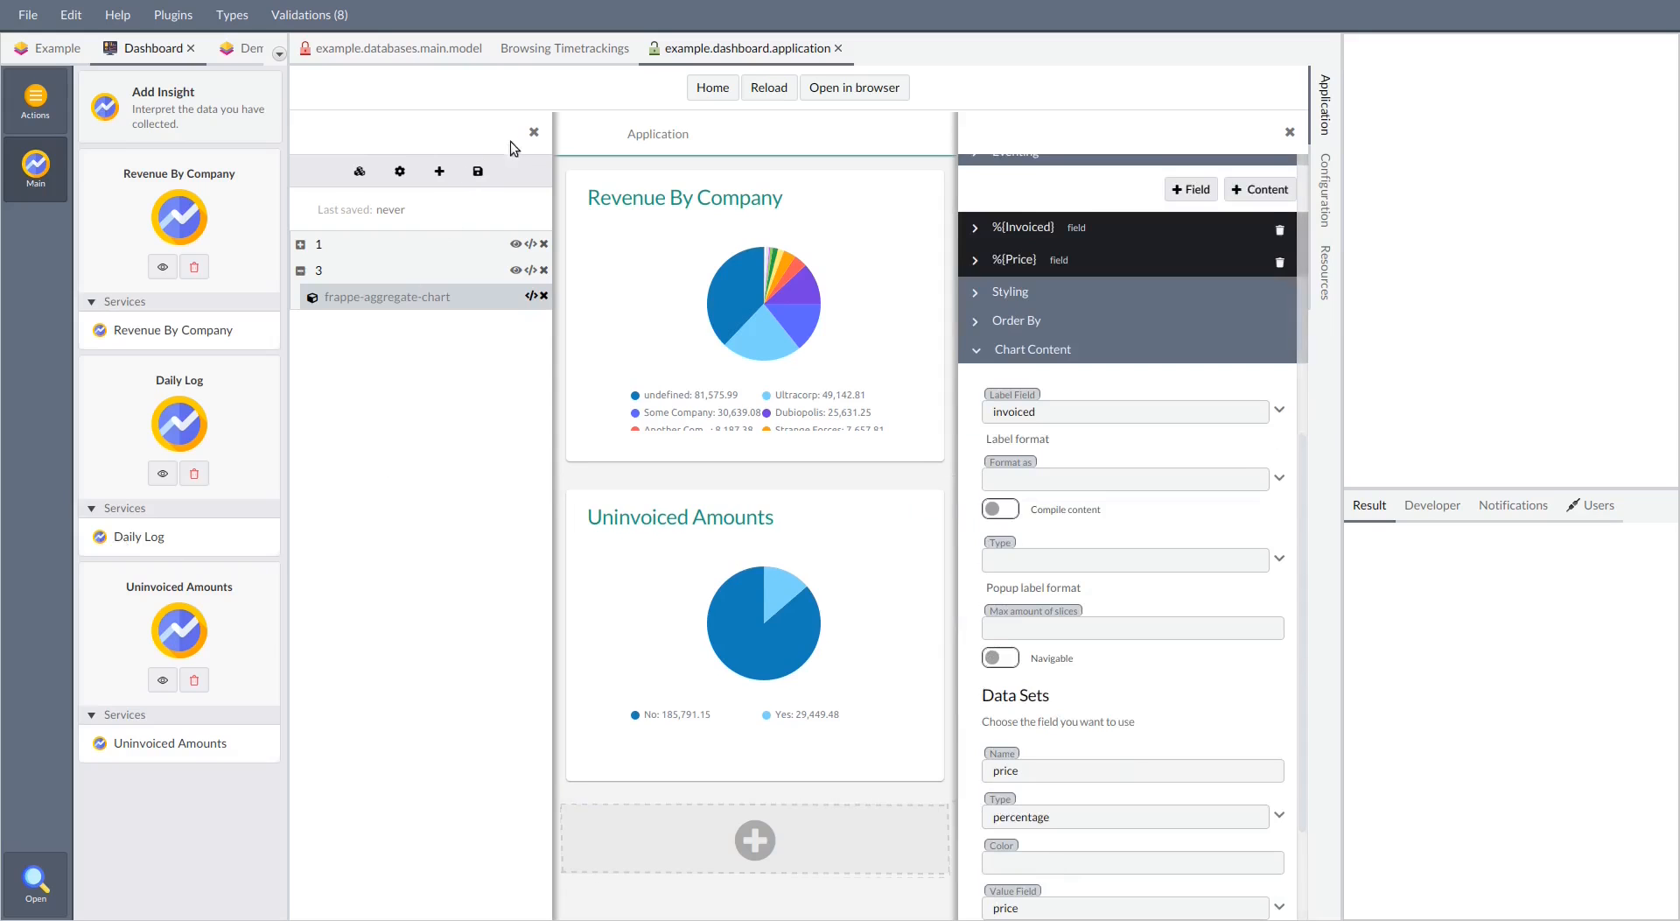
{"action": "left_click", "coordinate": [534, 133]}
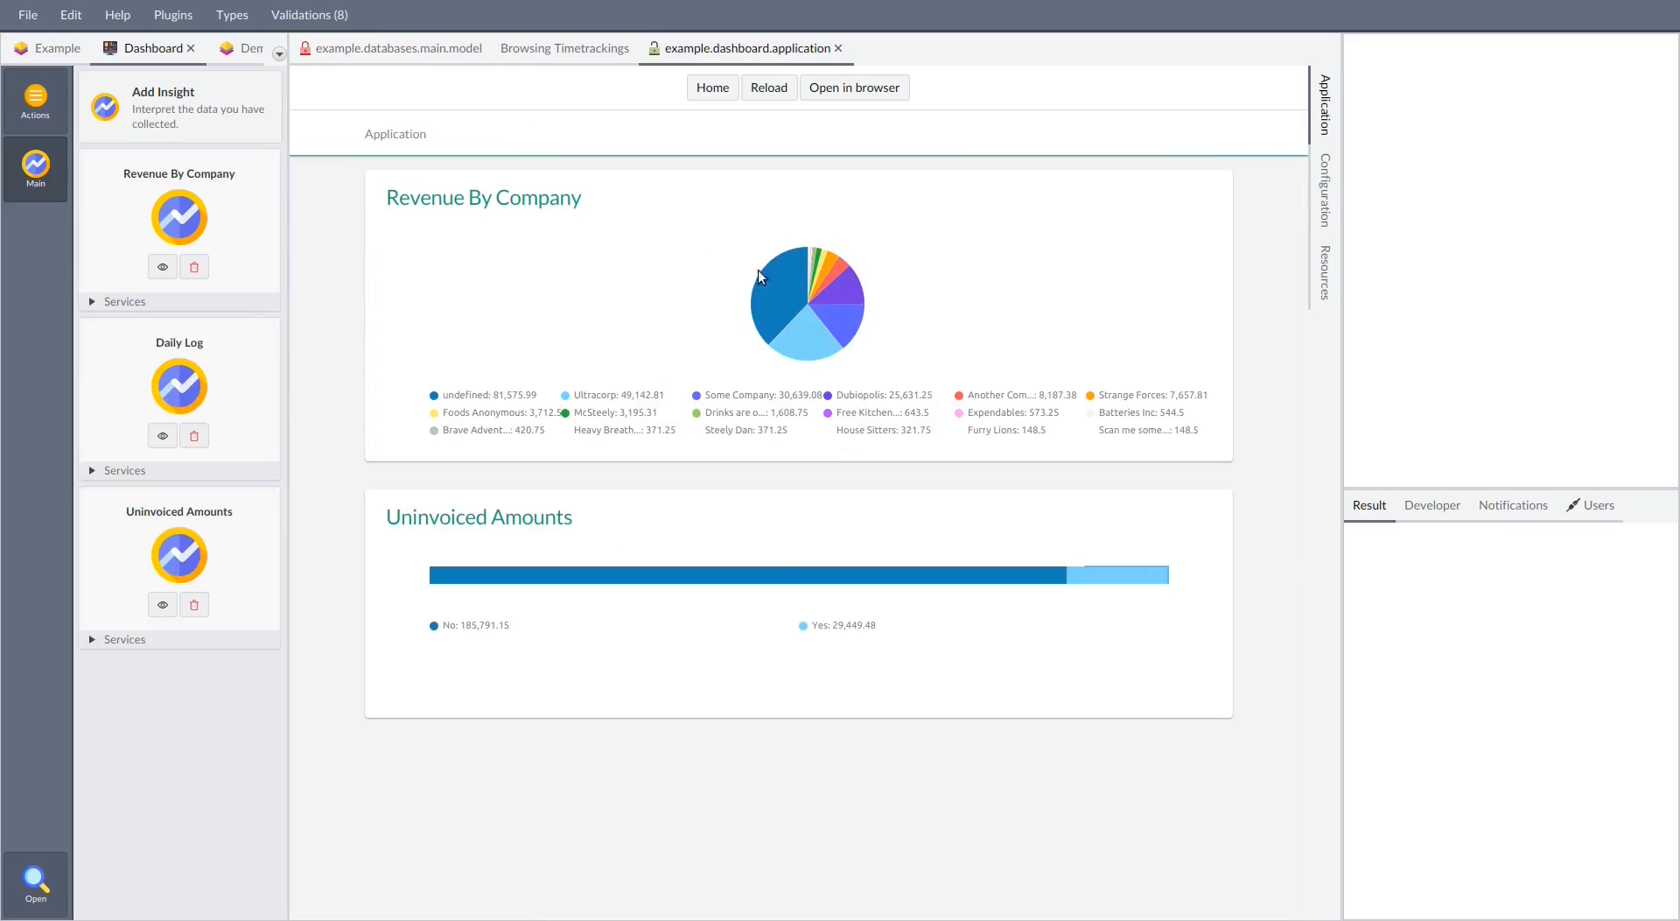
Reopen the Insights page for editing and add the Daily Log insight service below the others as a Frappe Chart
{"action": "mouse_move", "coordinate": [364, 138]}
{"action": "left_click", "coordinate": [430, 170]}
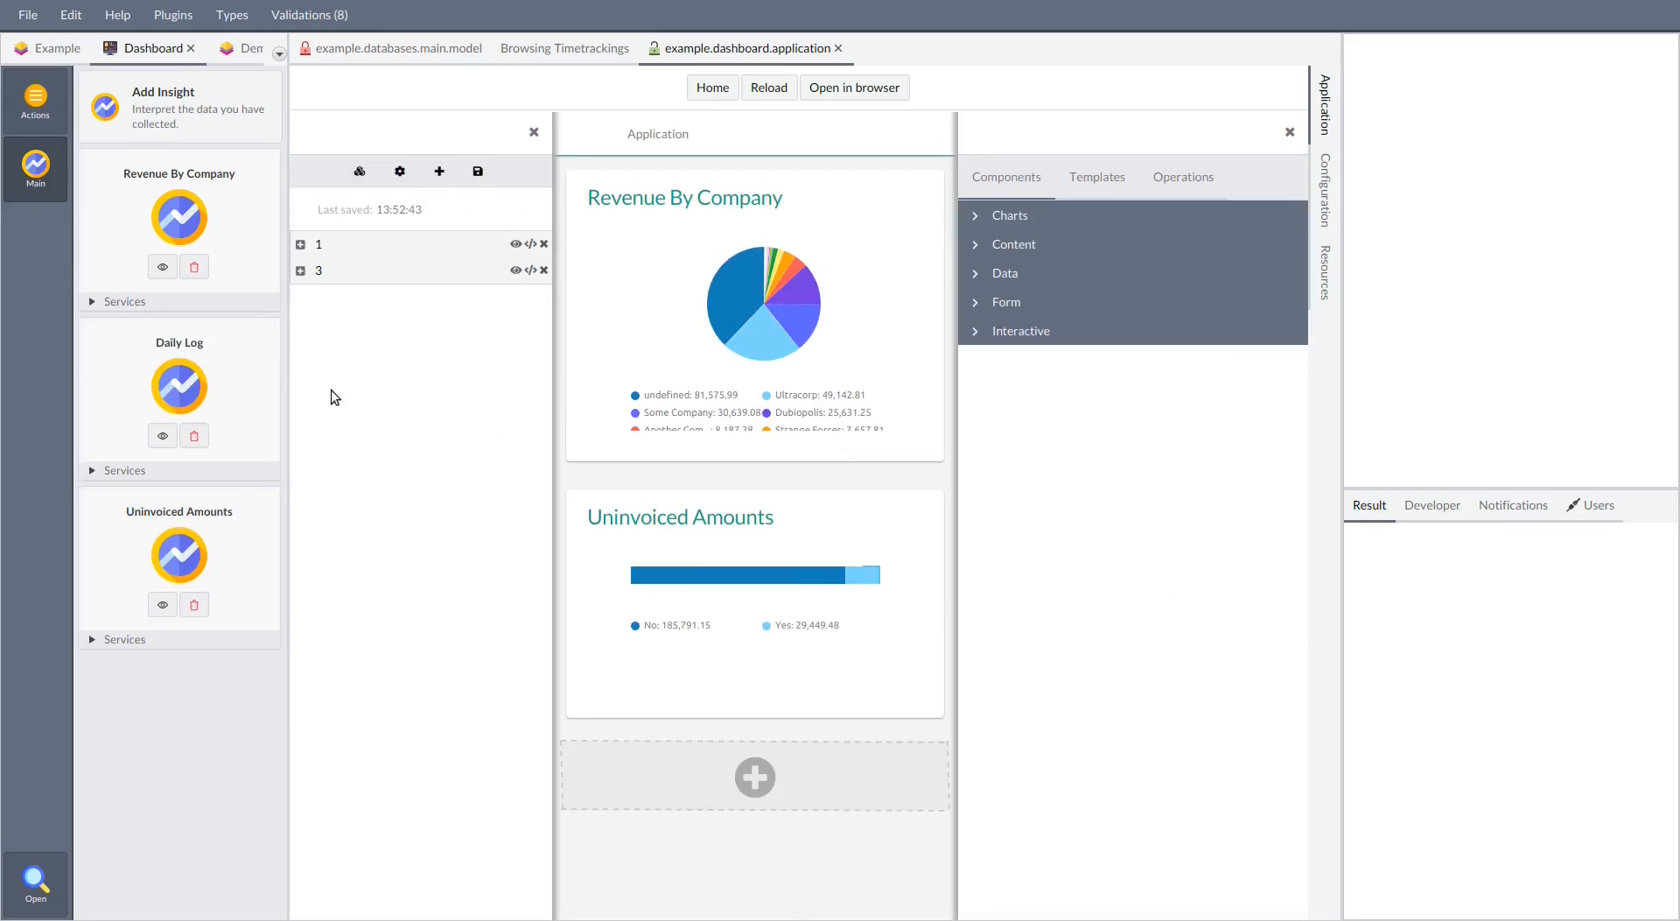
{"action": "left_click", "coordinate": [149, 472]}
{"action": "left_click_drag", "start_coordinate": [138, 495], "coordinate": [684, 776]}
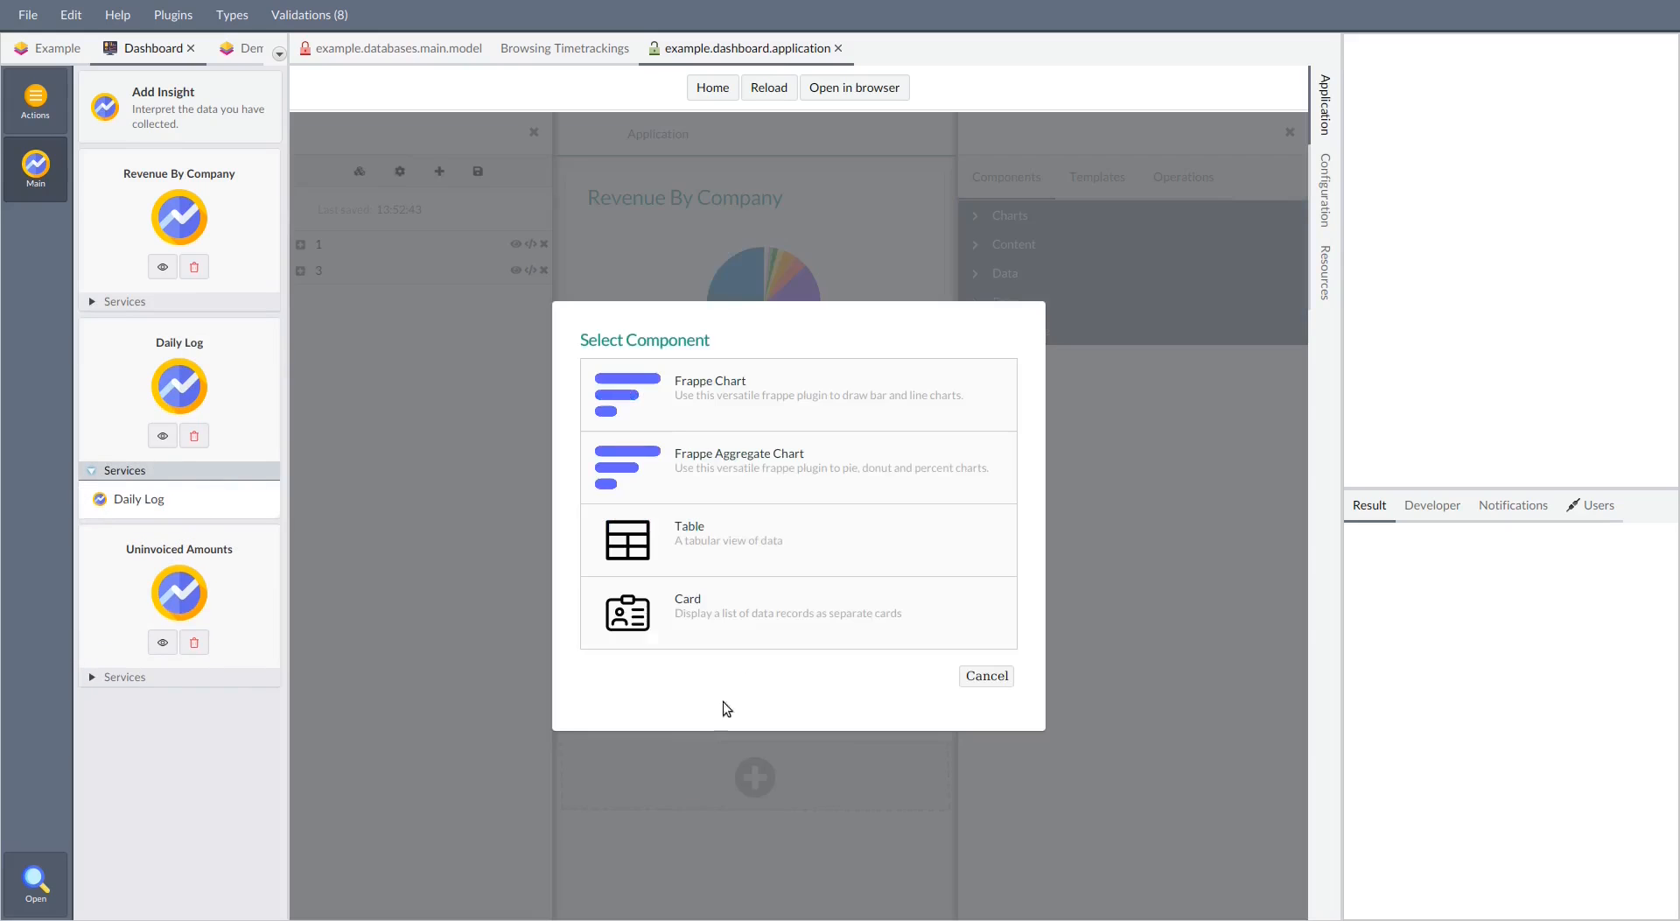
{"action": "left_click", "coordinate": [767, 399]}
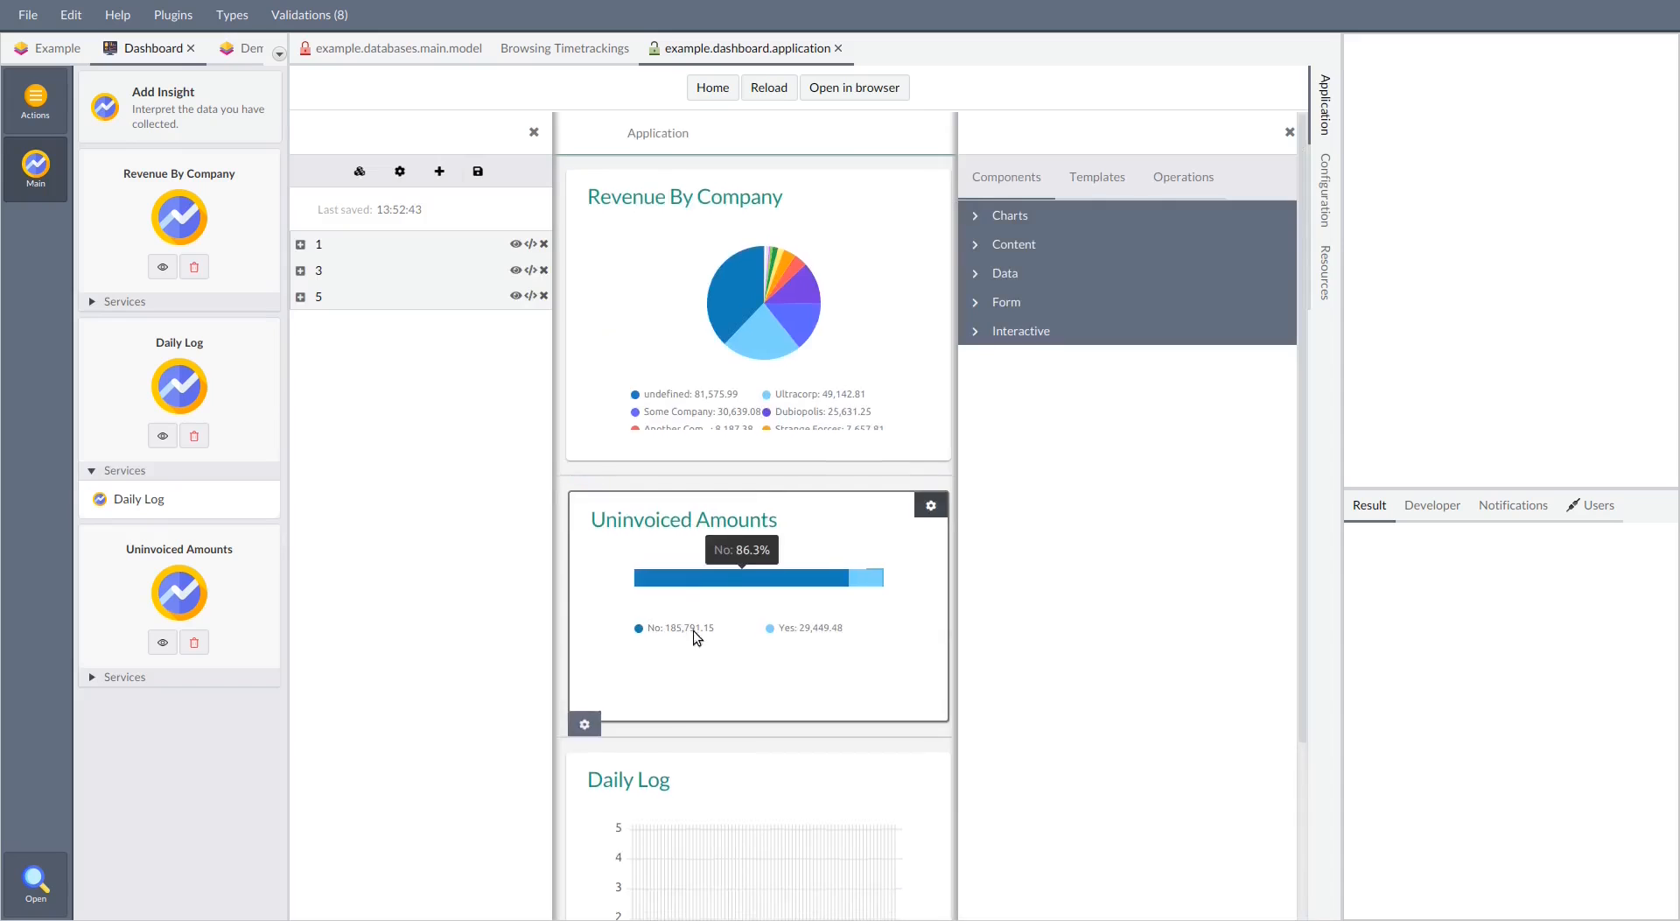
Enable treating the X-axis as a series in the Daily Log chart's content settings
{"action": "scroll", "coordinate": [693, 630], "scroll_direction": "down", "scroll_amount": 2}
{"action": "left_click", "coordinate": [770, 697]}
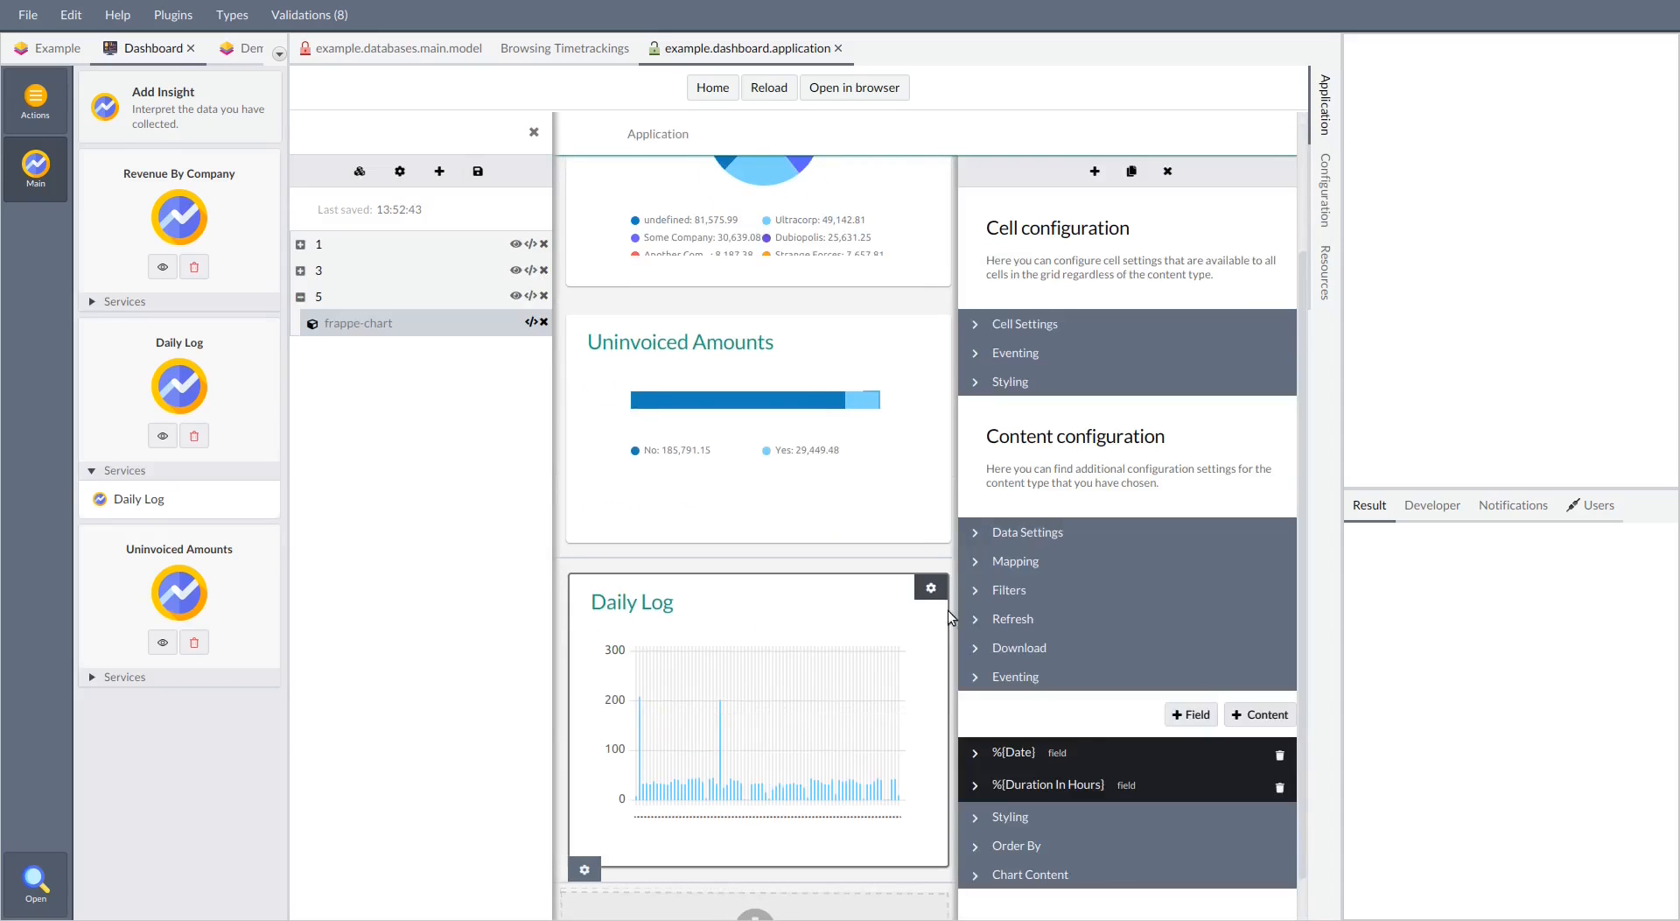
{"action": "left_click", "coordinate": [1059, 874]}
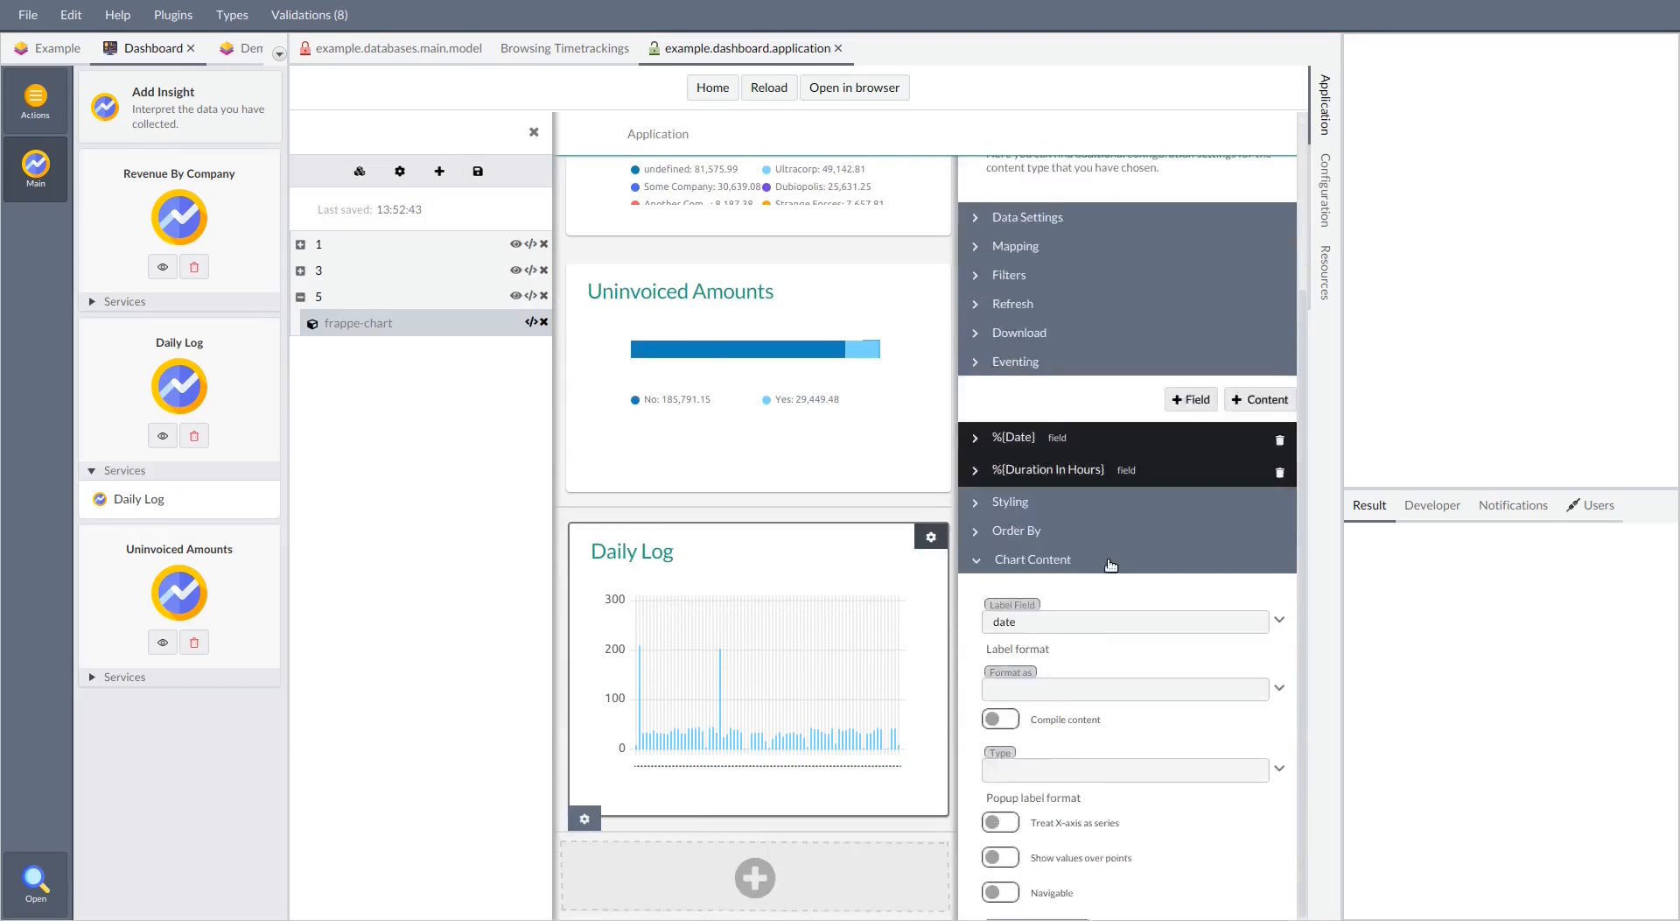
{"action": "scroll", "coordinate": [1108, 560], "scroll_direction": "down", "scroll_amount": 3}
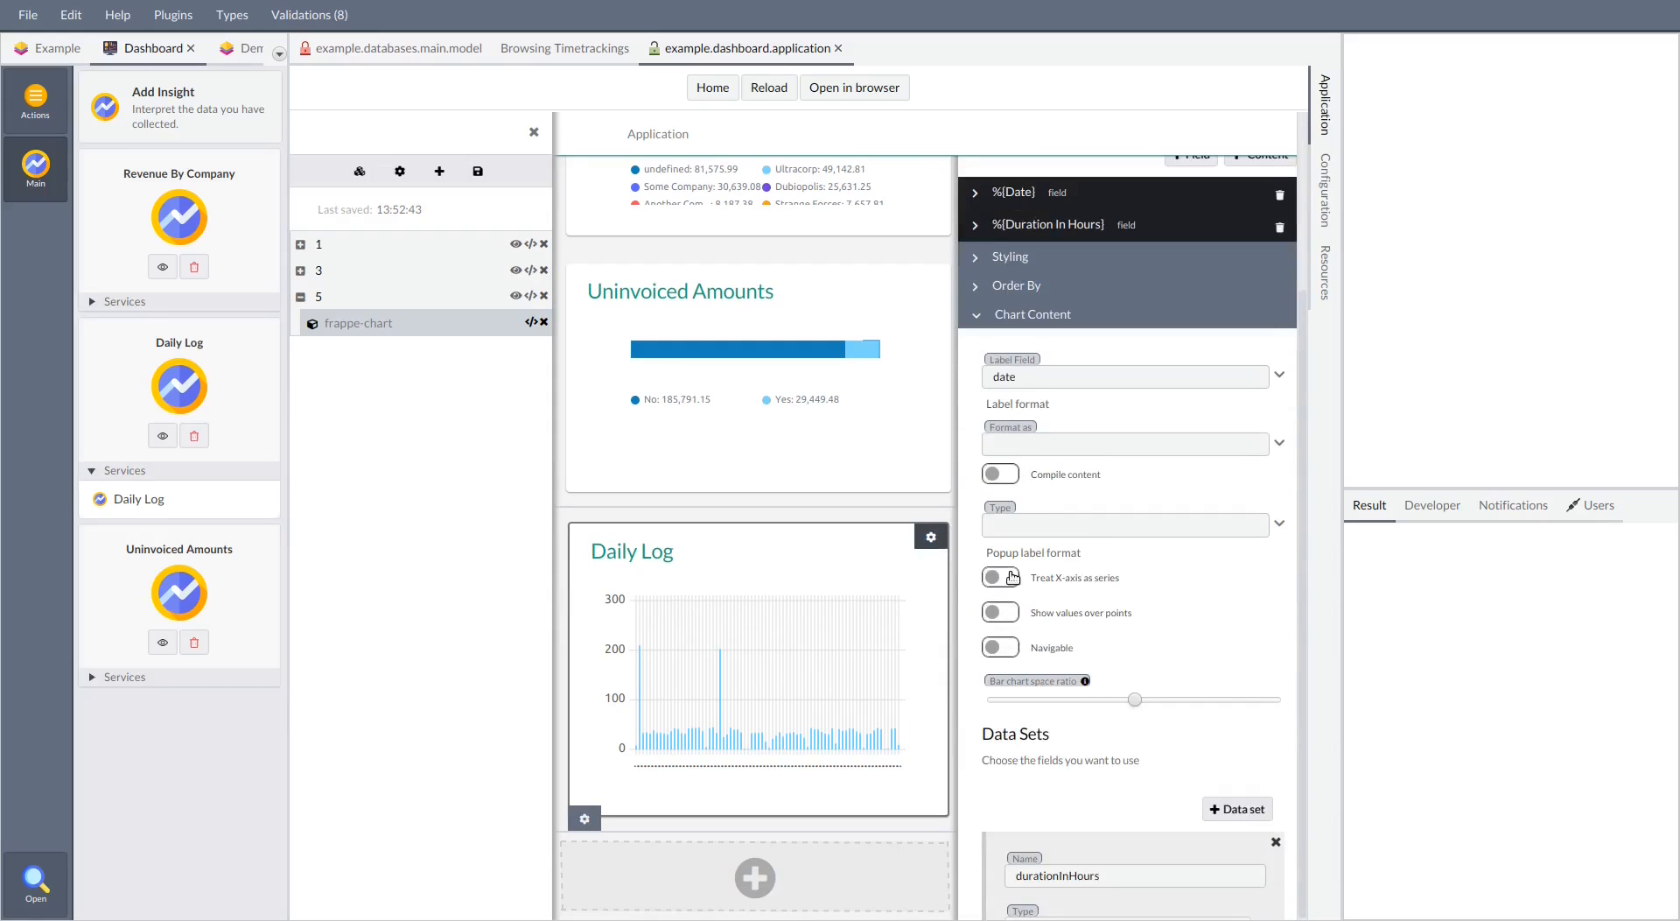
{"action": "left_click", "coordinate": [1002, 578]}
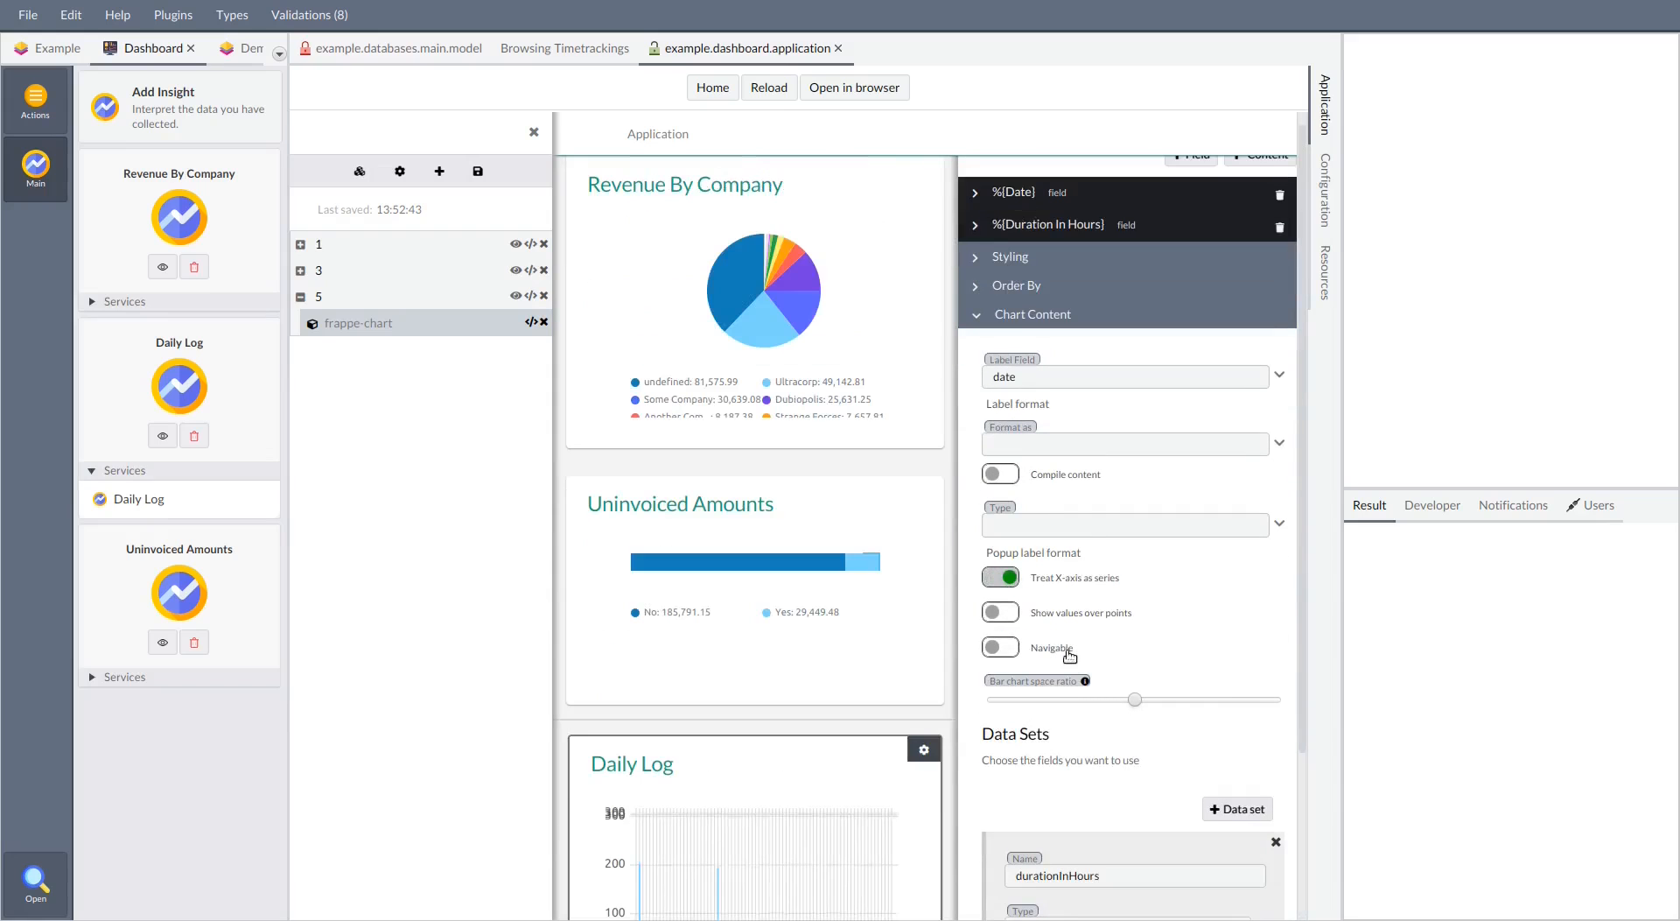
Set the label format of the Daily Log chart to date
{"action": "scroll", "coordinate": [910, 735], "scroll_direction": "down", "scroll_amount": 2}
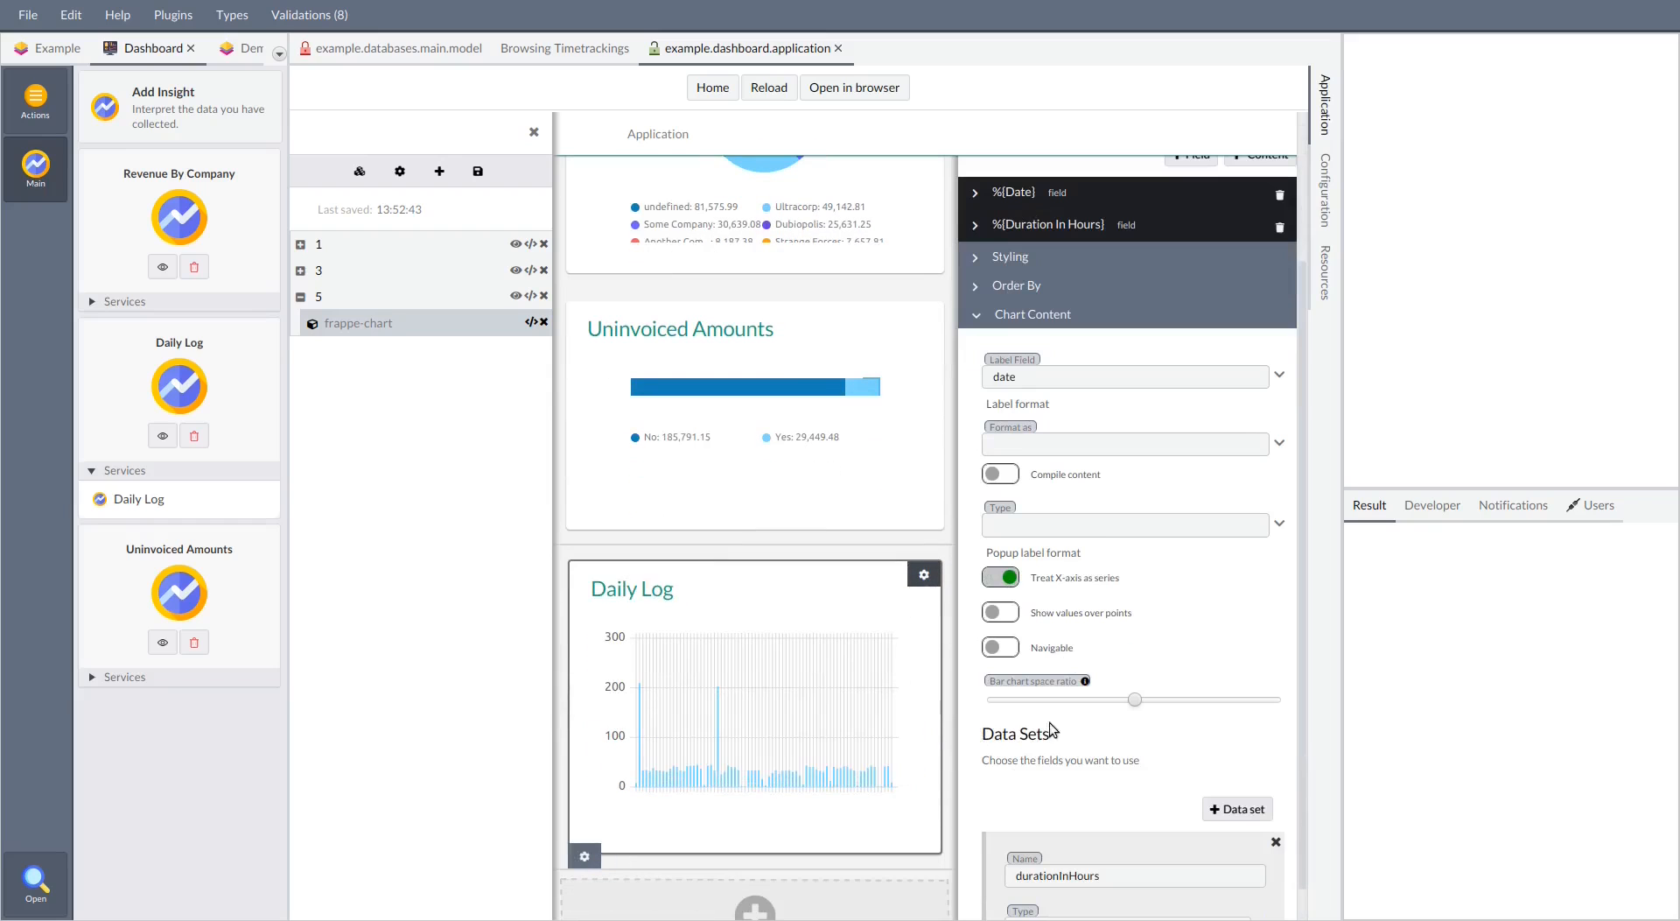
{"action": "left_click", "coordinate": [1132, 456]}
{"action": "left_click", "coordinate": [1114, 472]}
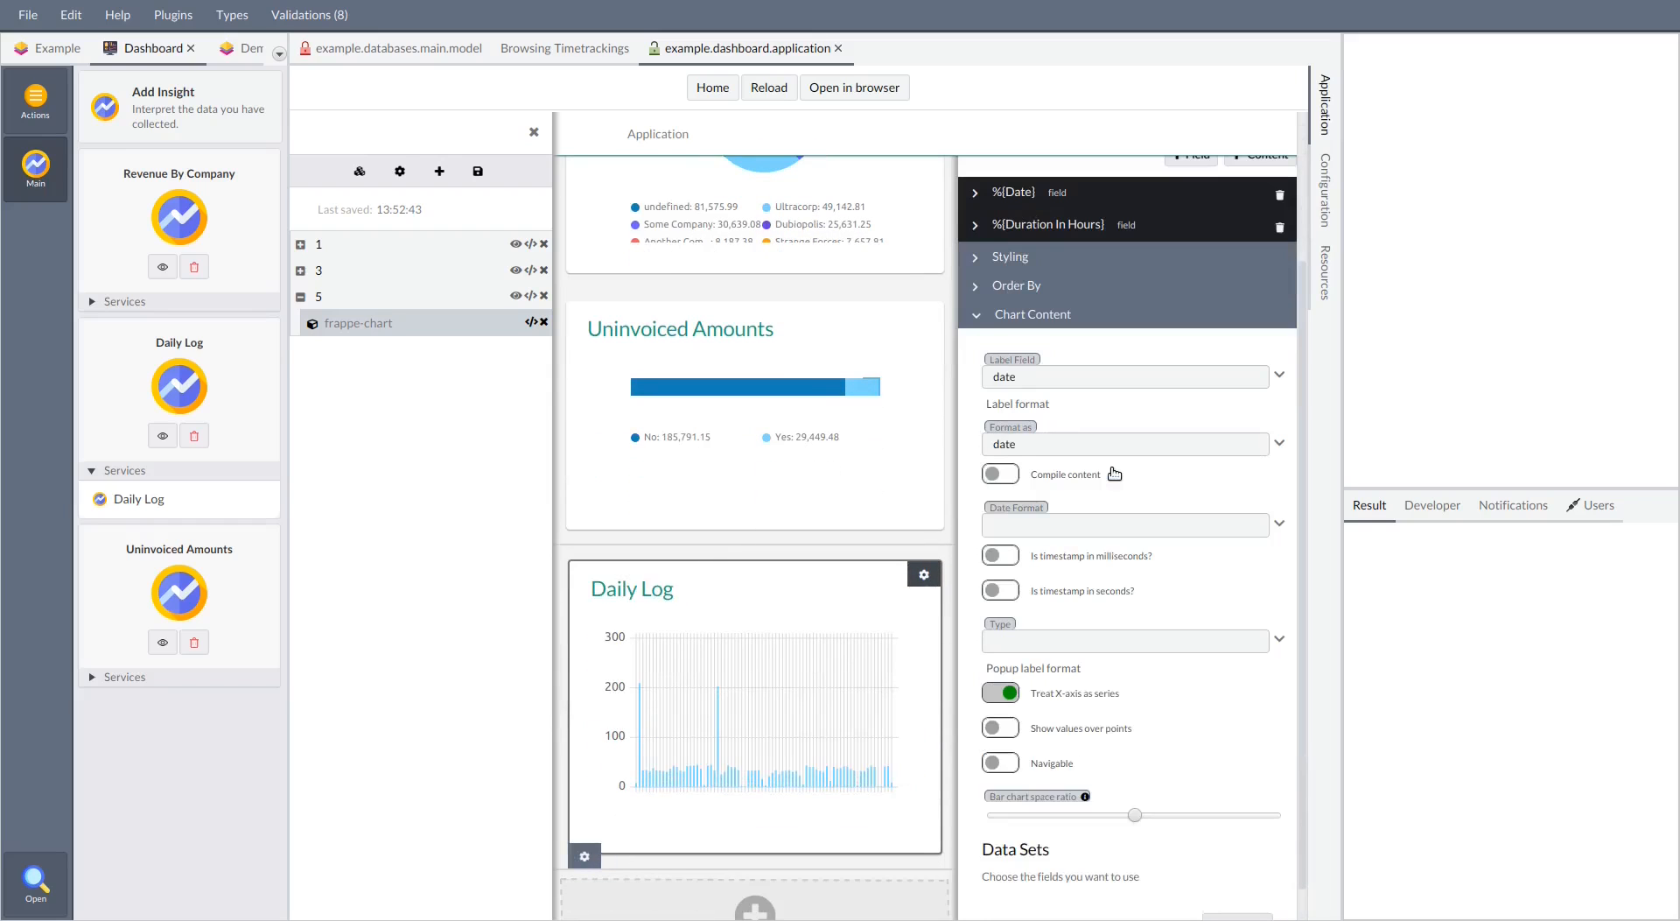
Leave the Insights page editor and review its three charts with the application view maximized
{"action": "left_click", "coordinate": [533, 132]}
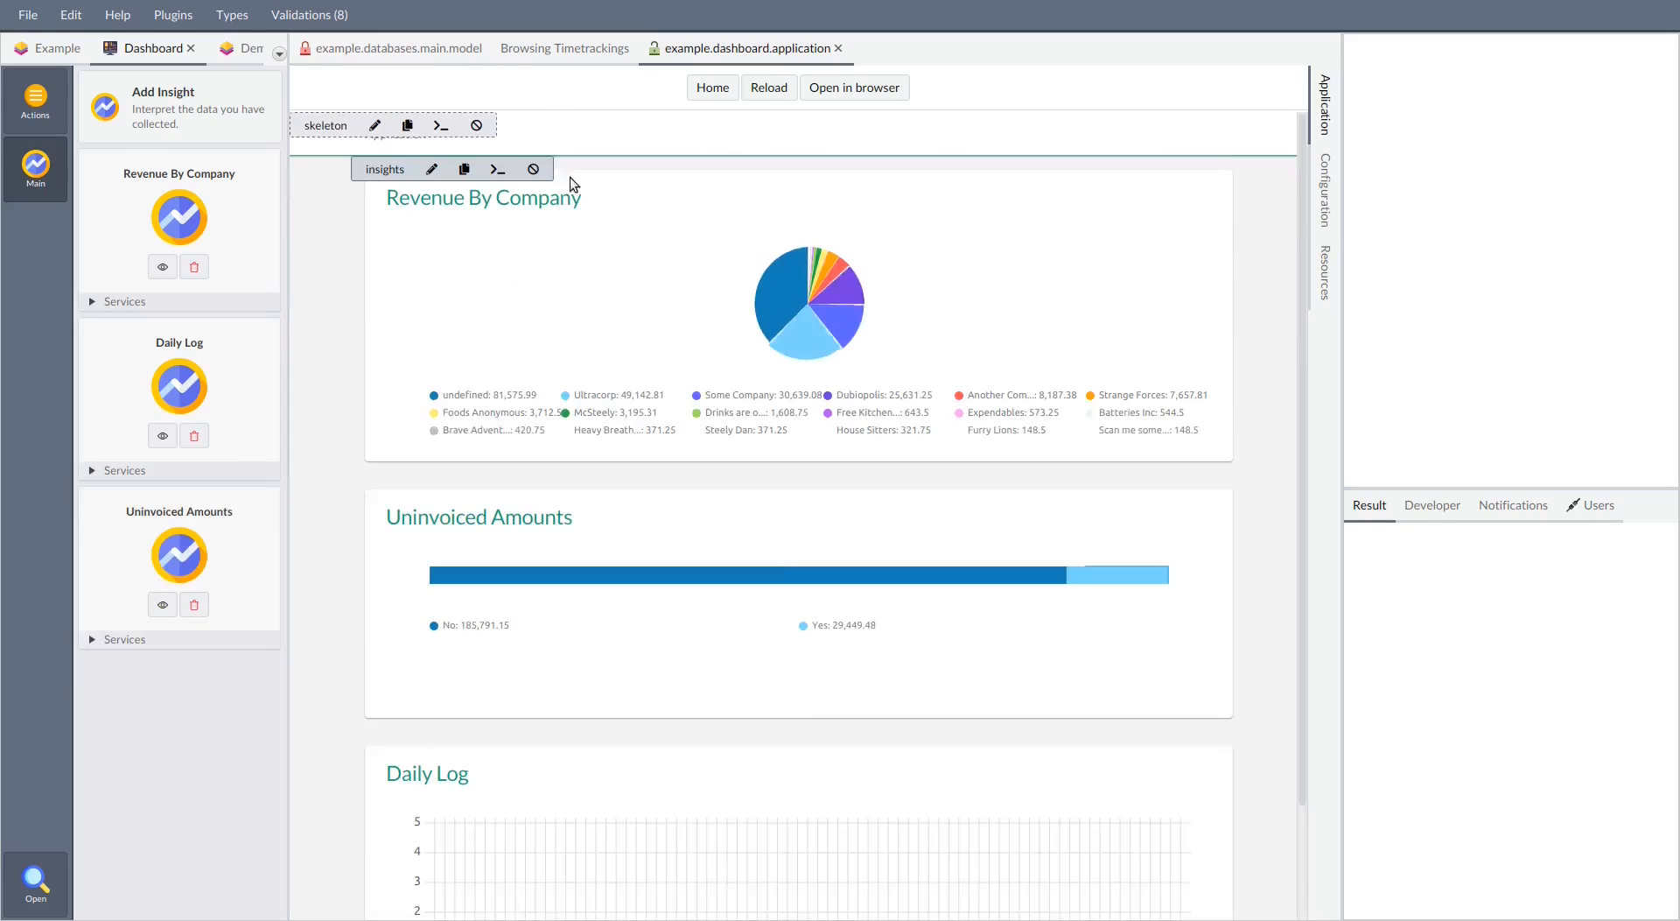
{"action": "scroll", "coordinate": [808, 699], "scroll_direction": "down", "scroll_amount": 3}
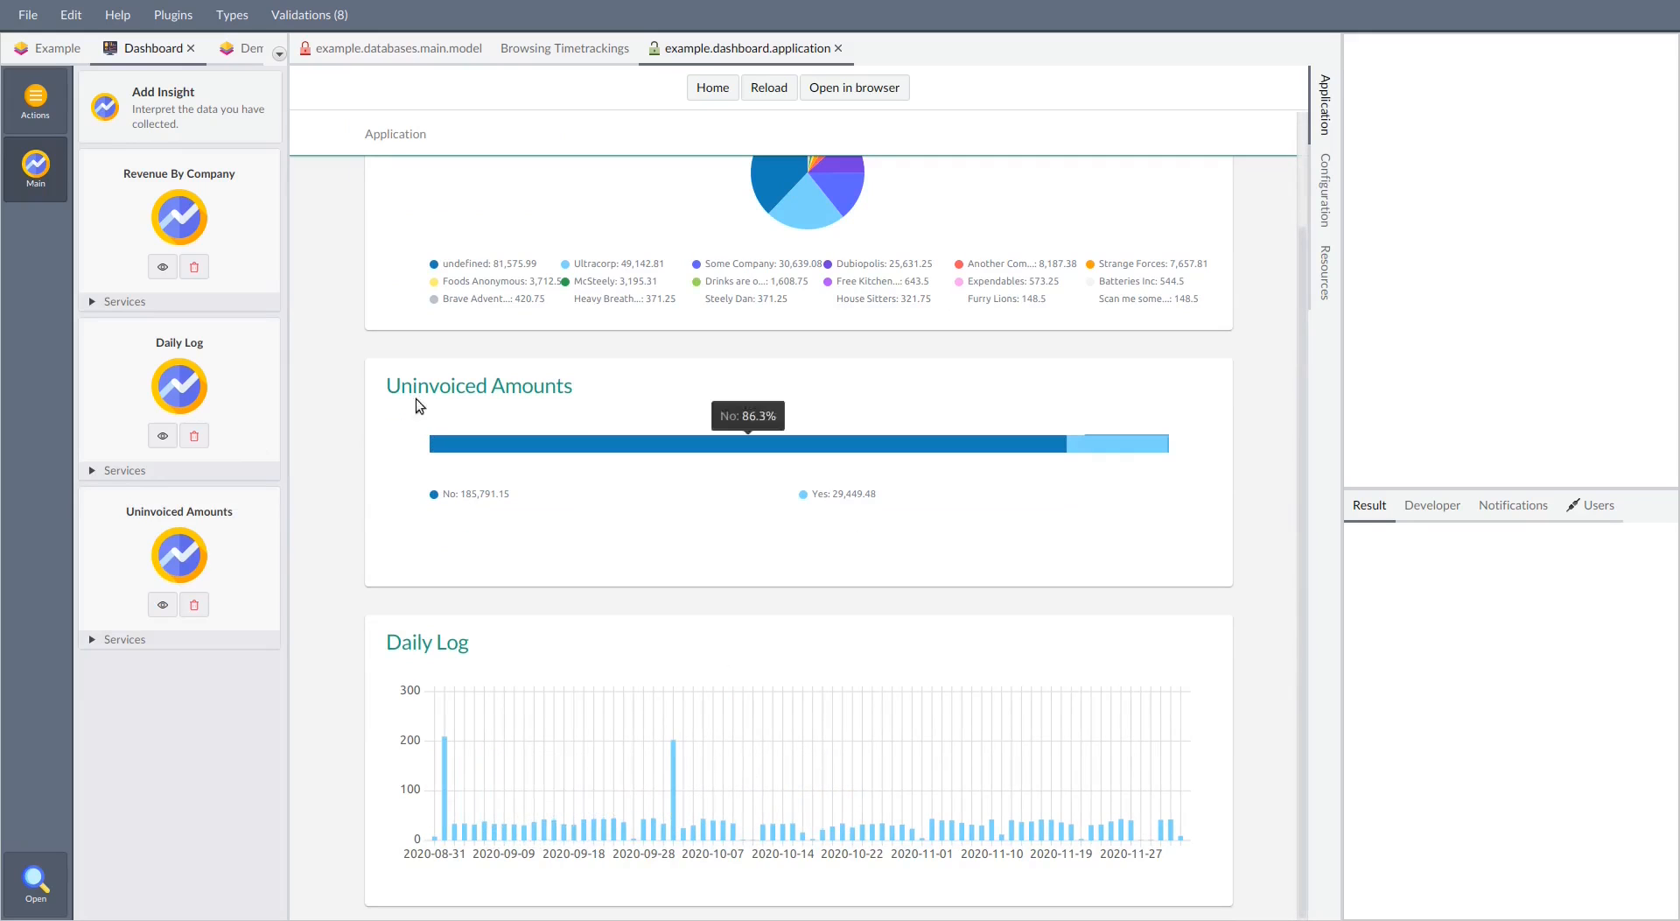
{"action": "key", "text": "F11"}
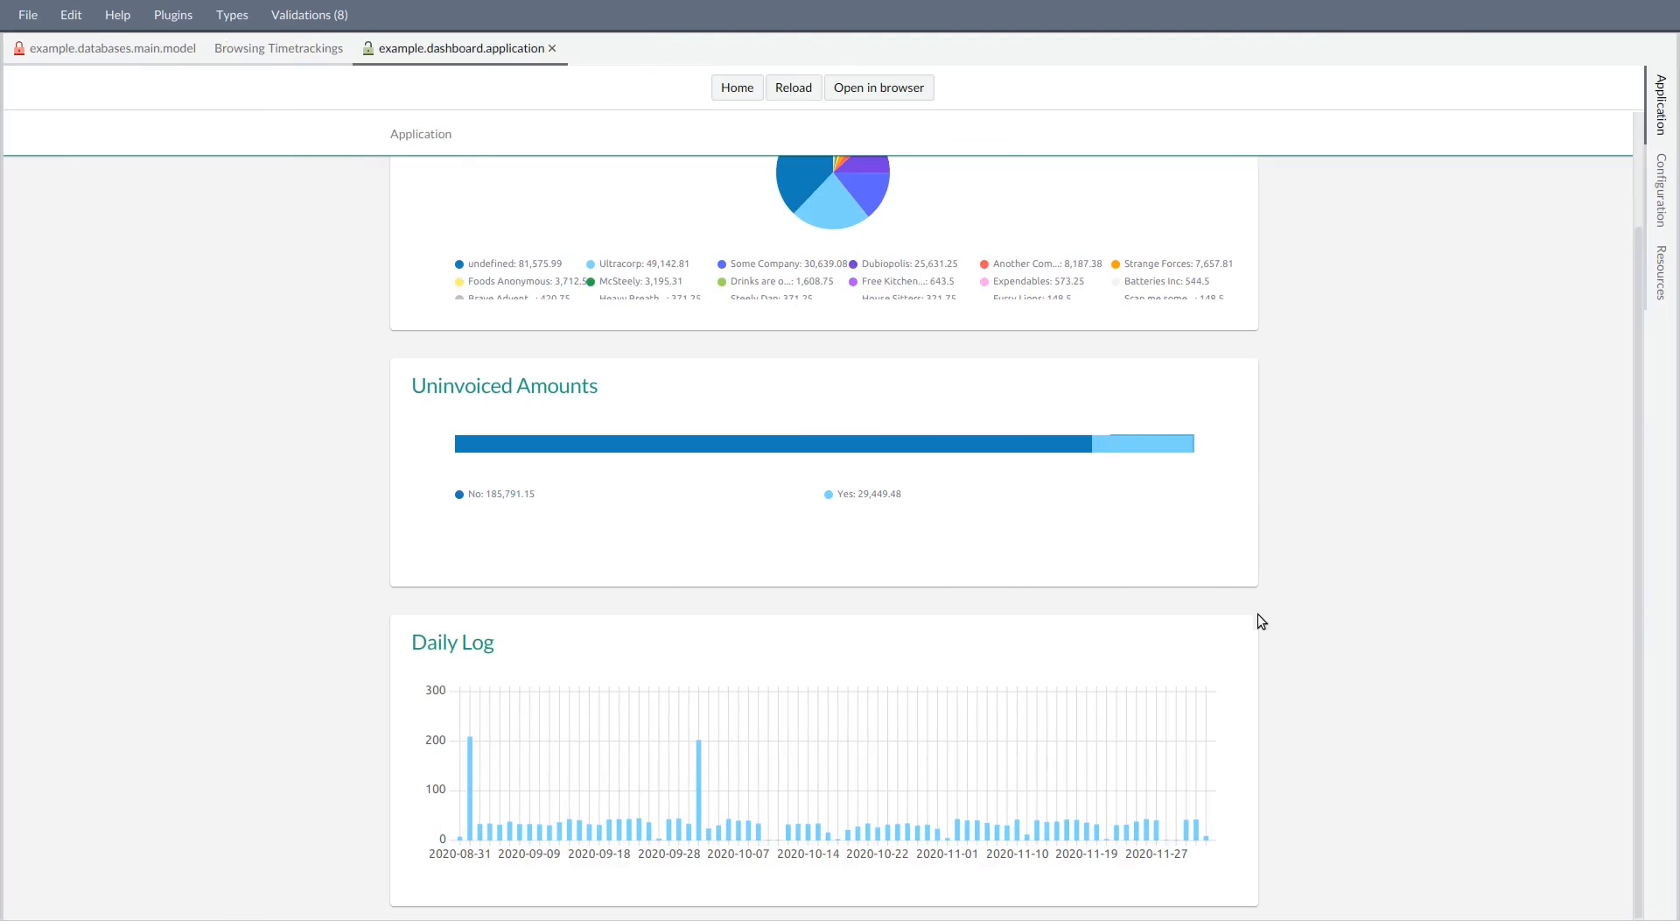
{"action": "scroll", "coordinate": [140, 239], "scroll_direction": "up", "scroll_amount": 3}
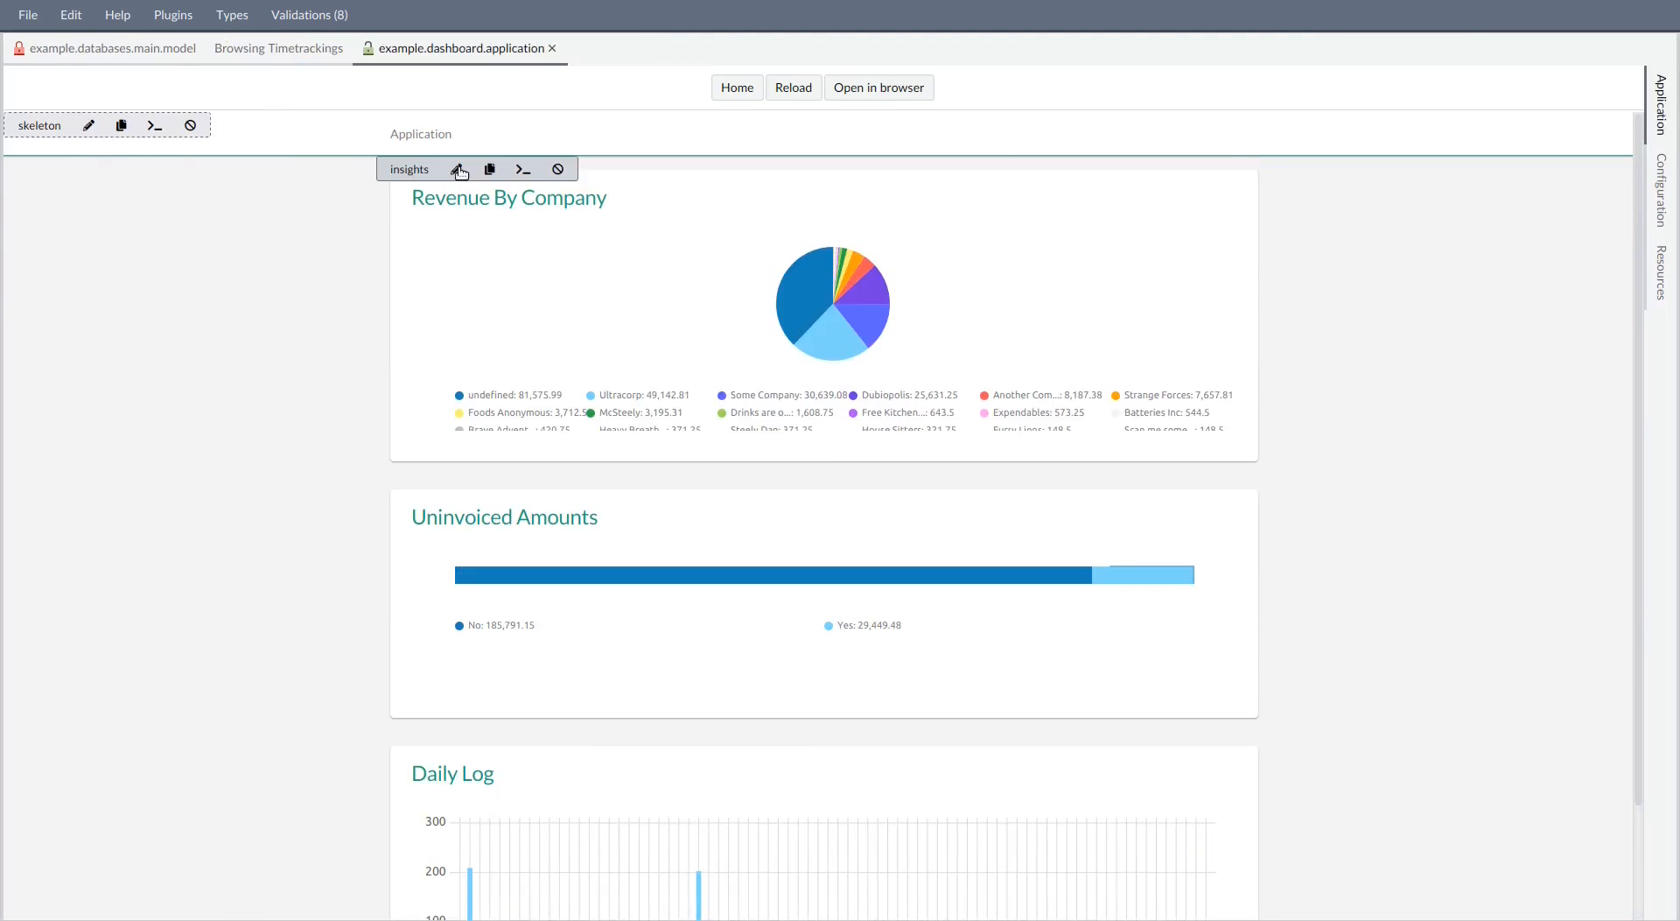
Reopen the Insights page for editing, move the Uninvoiced Amounts chart into the Revenue By Company row, then save and leave the editor
{"action": "key", "text": "F11"}
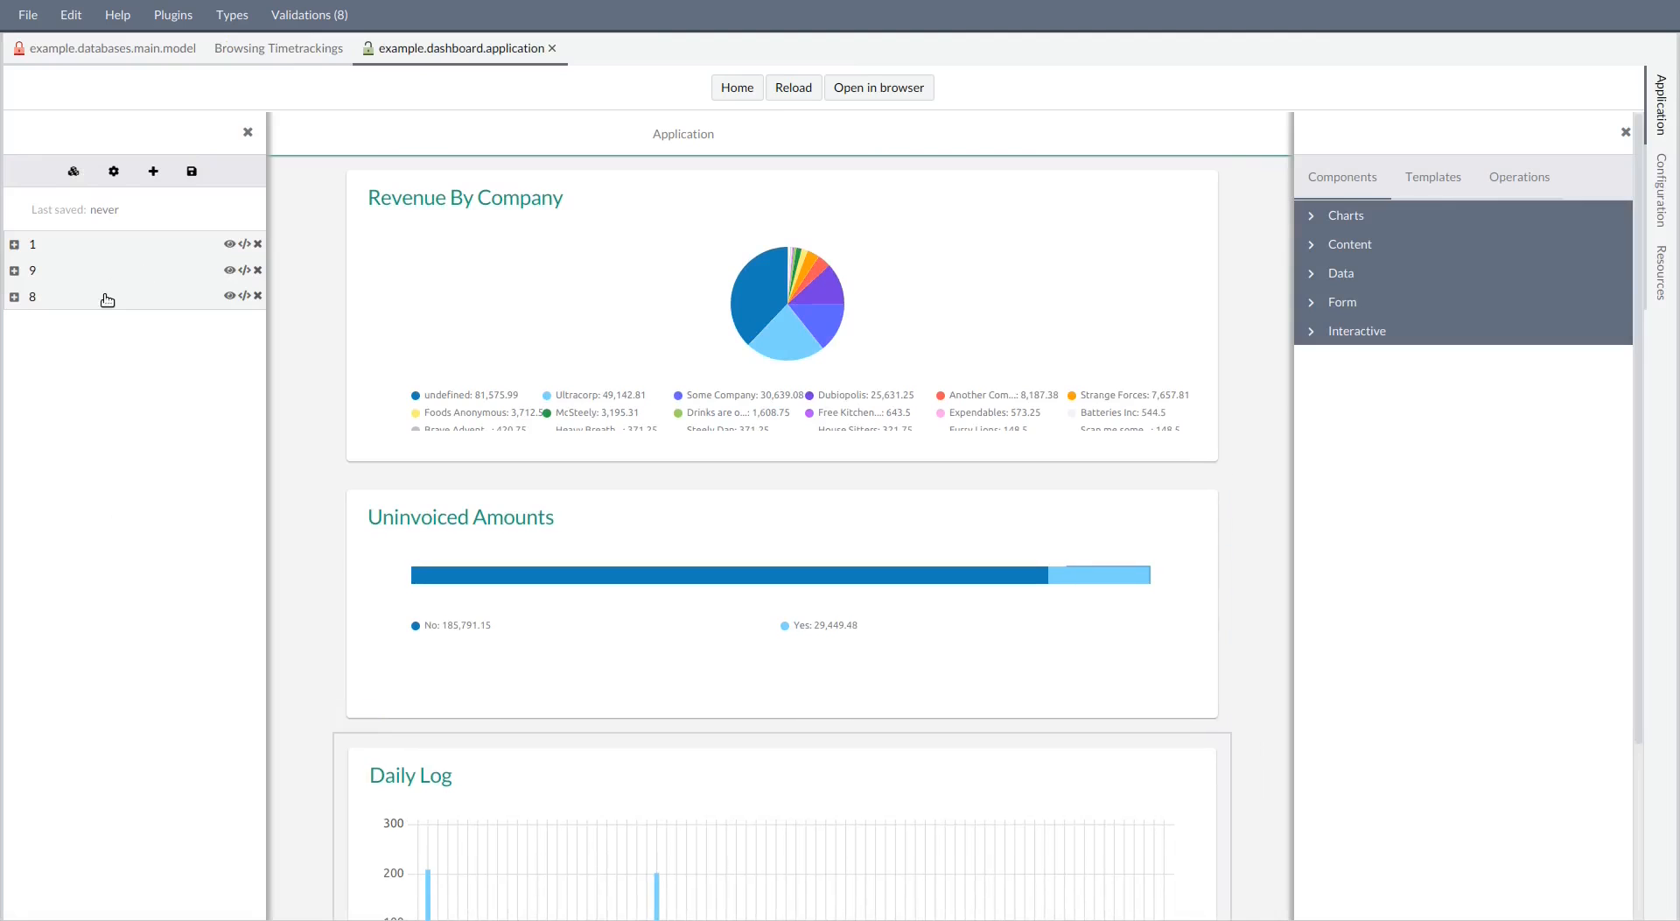
{"action": "mouse_move", "coordinate": [487, 579]}
{"action": "left_click", "coordinate": [66, 271]}
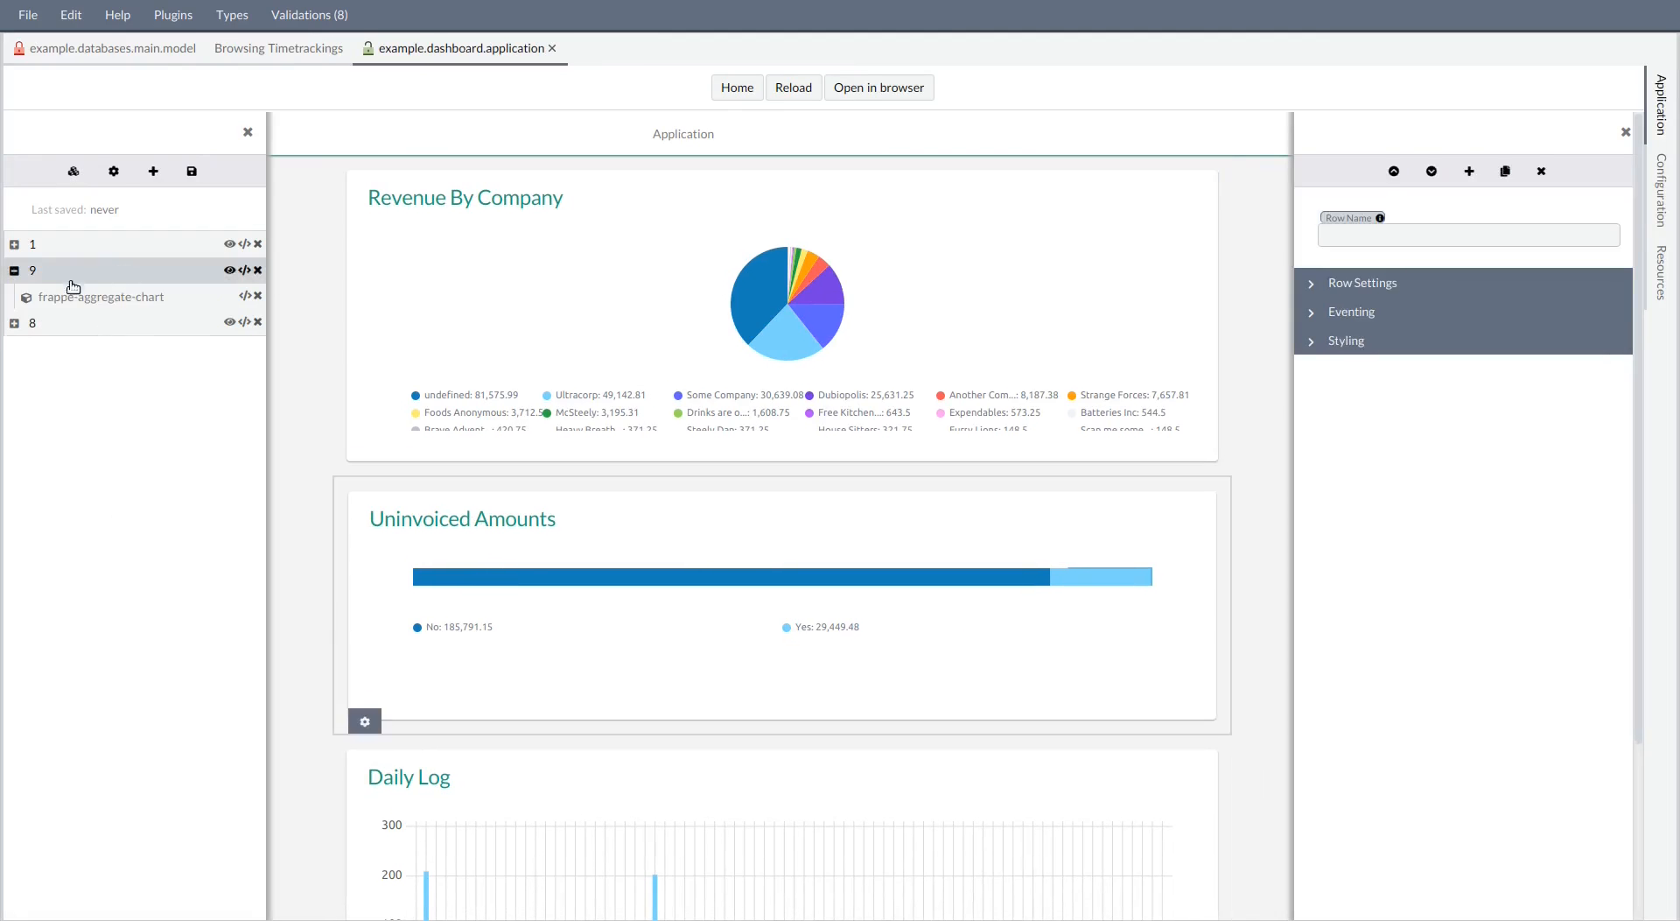
{"action": "left_click", "coordinate": [60, 245]}
{"action": "left_click_drag", "start_coordinate": [60, 323], "coordinate": [98, 278]}
{"action": "left_click", "coordinate": [192, 171]}
{"action": "left_click", "coordinate": [247, 132]}
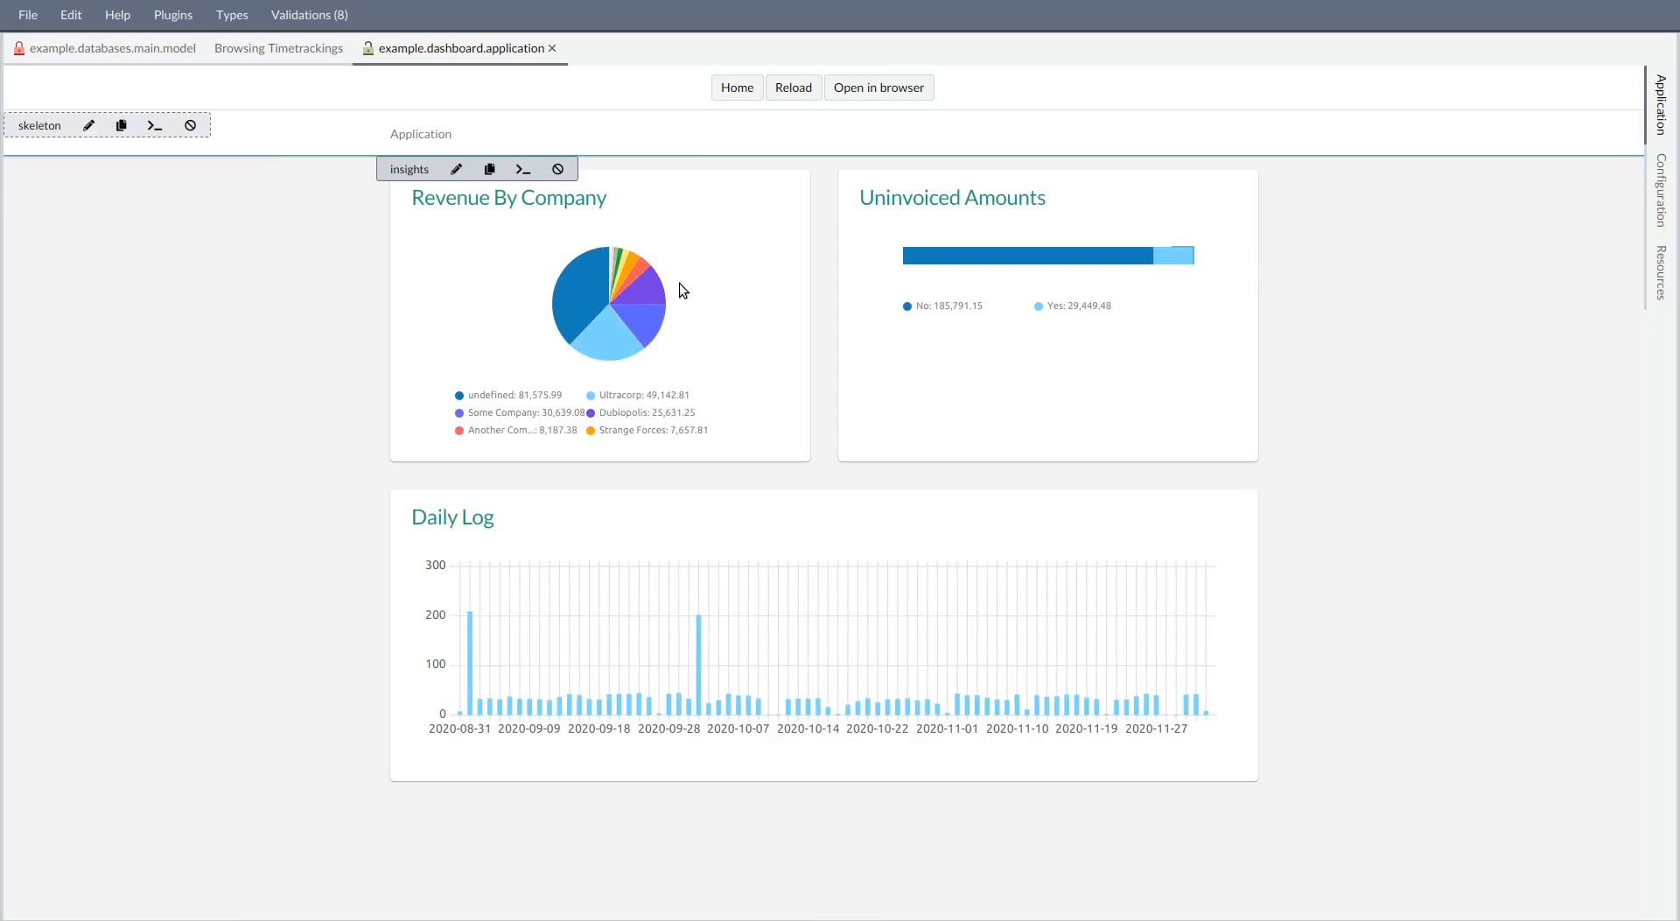
Change the Uninvoiced Amounts chart's price data set to type donut, then save the Insights page and leave its editor
{"action": "left_click", "coordinate": [458, 172]}
{"action": "left_click", "coordinate": [1023, 266]}
{"action": "left_click", "coordinate": [1398, 875]}
{"action": "left_click", "coordinate": [1420, 653]}
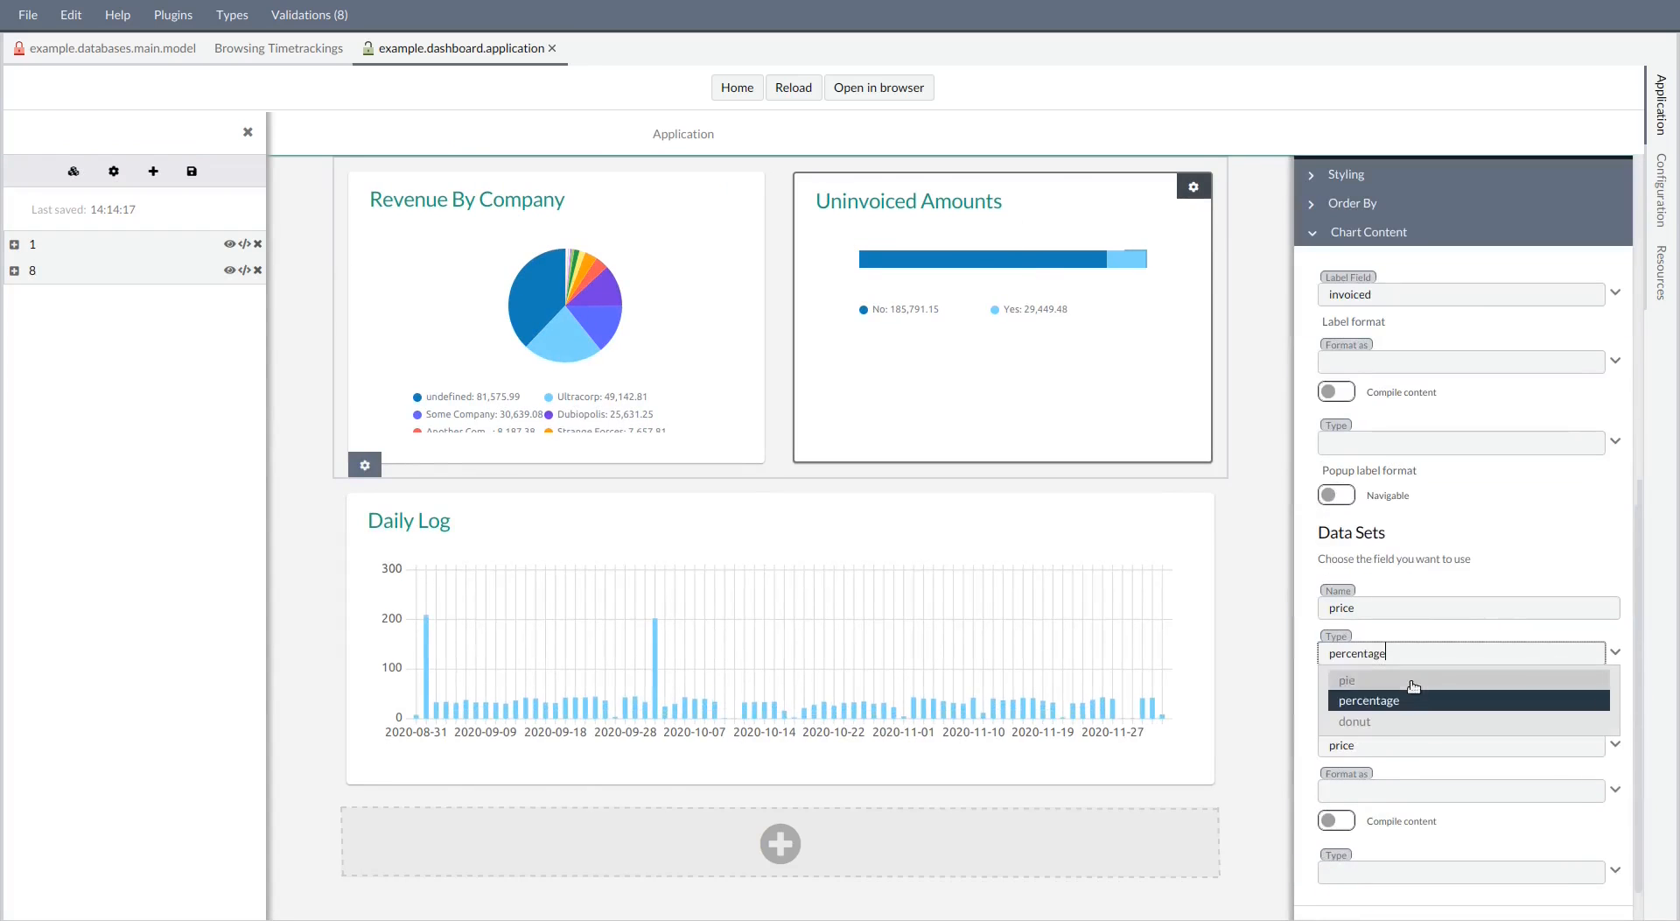
{"action": "left_click", "coordinate": [1401, 721]}
{"action": "left_click", "coordinate": [192, 171]}
{"action": "left_click", "coordinate": [248, 133]}
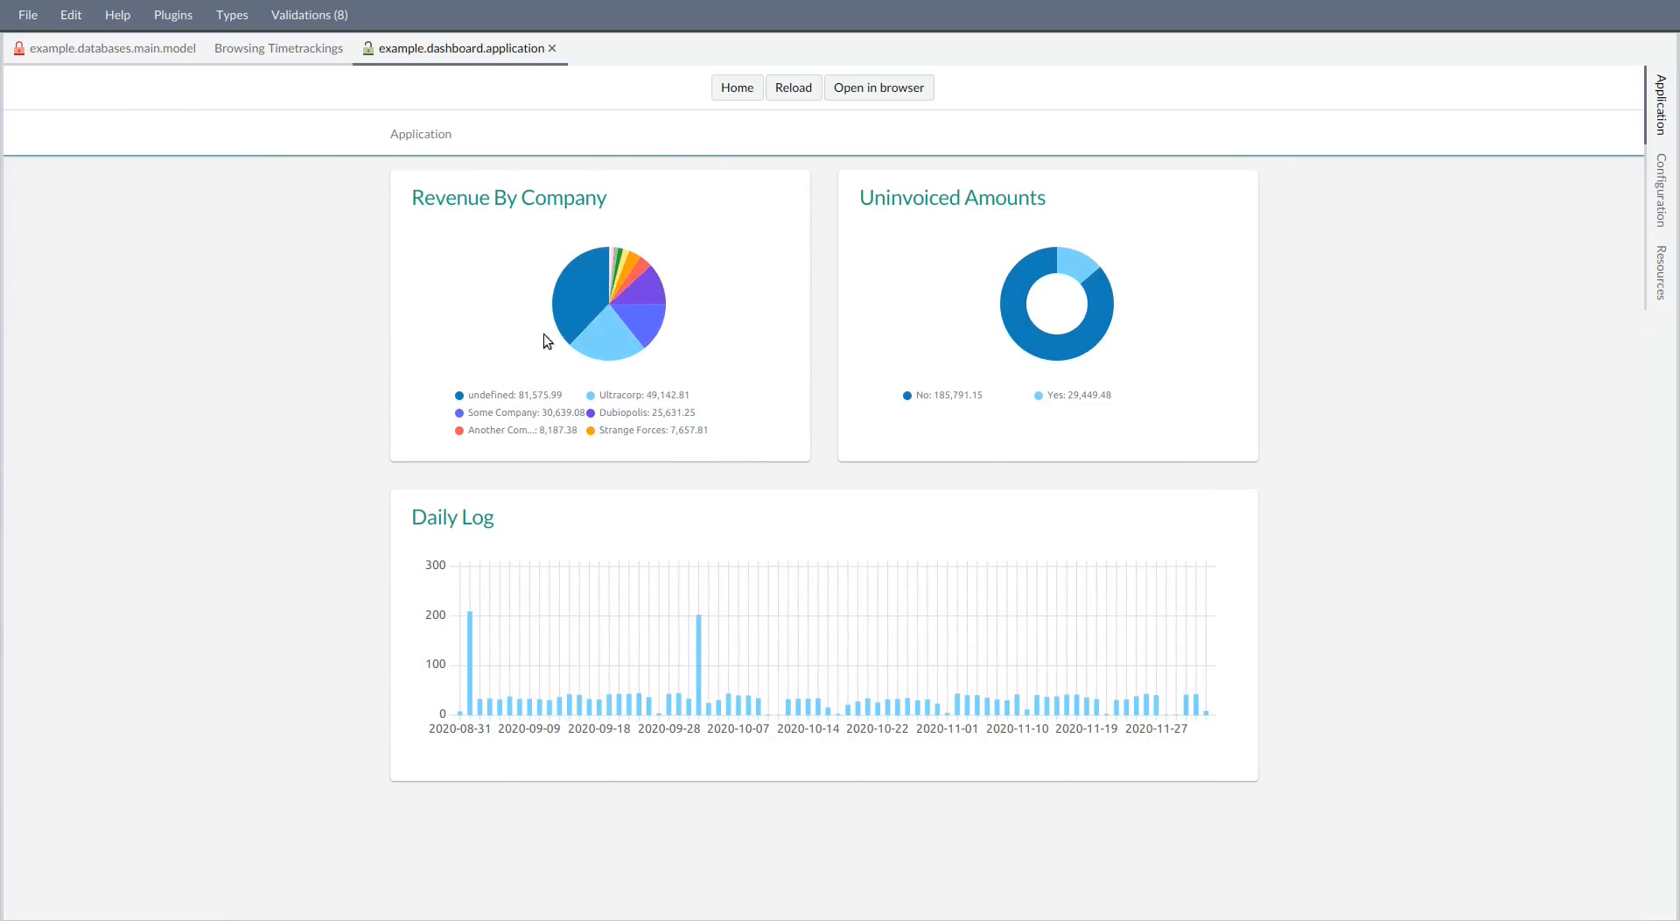
Restore the hidden side panels and open the Revenue By Company insight
{"action": "mouse_move", "coordinate": [576, 298]}
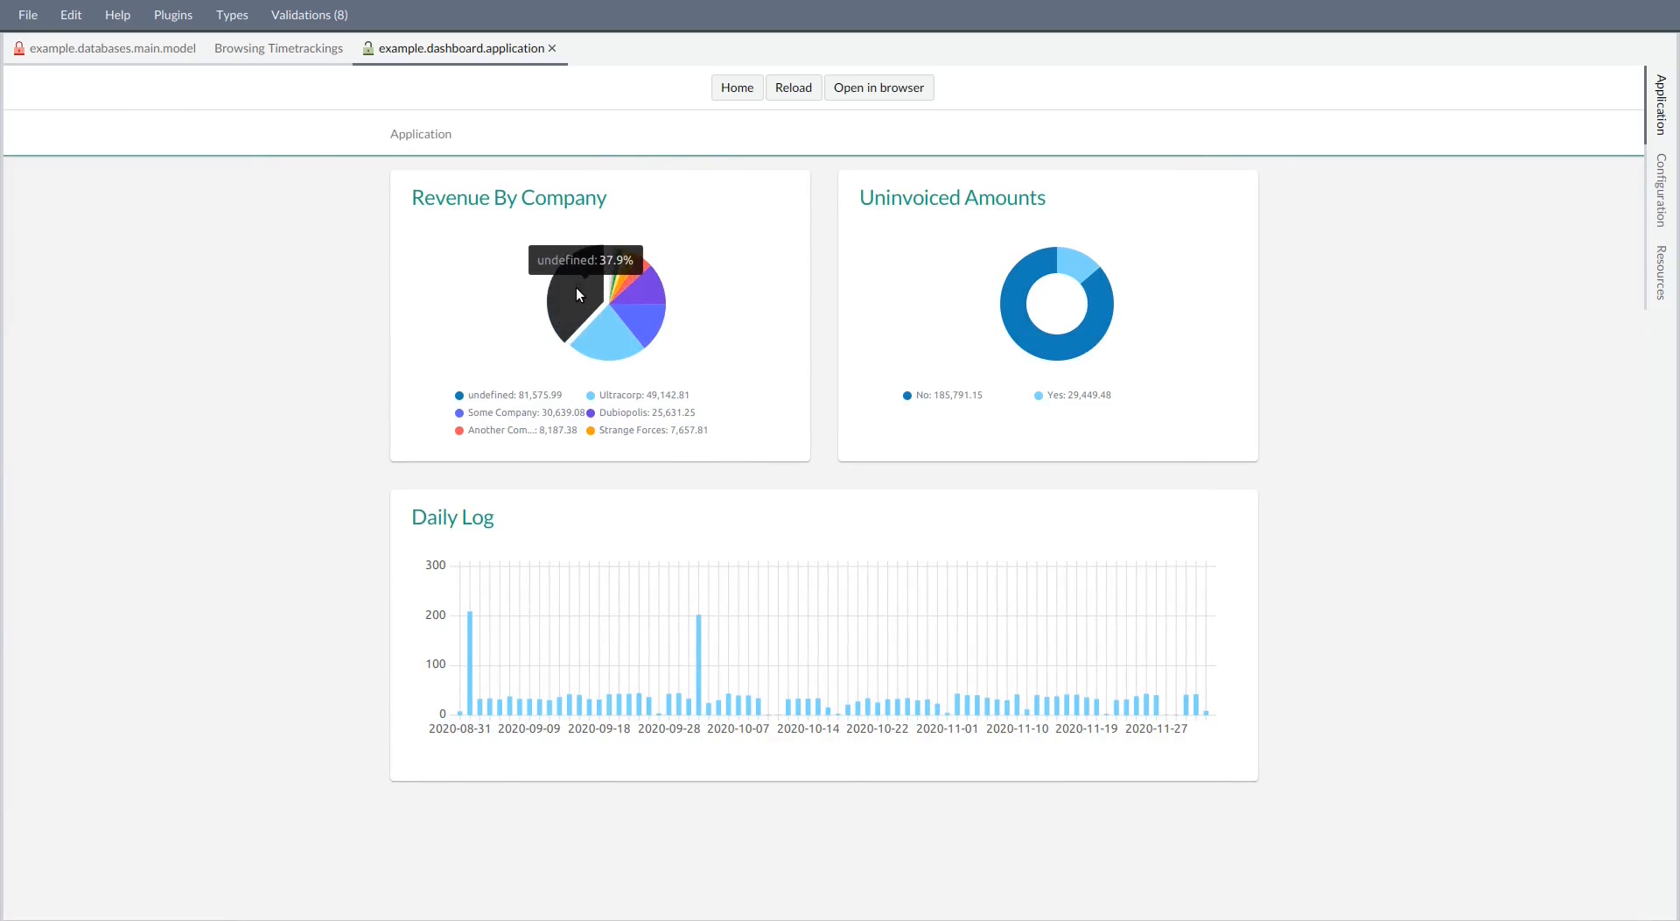
{"action": "key", "text": "ctrl+m"}
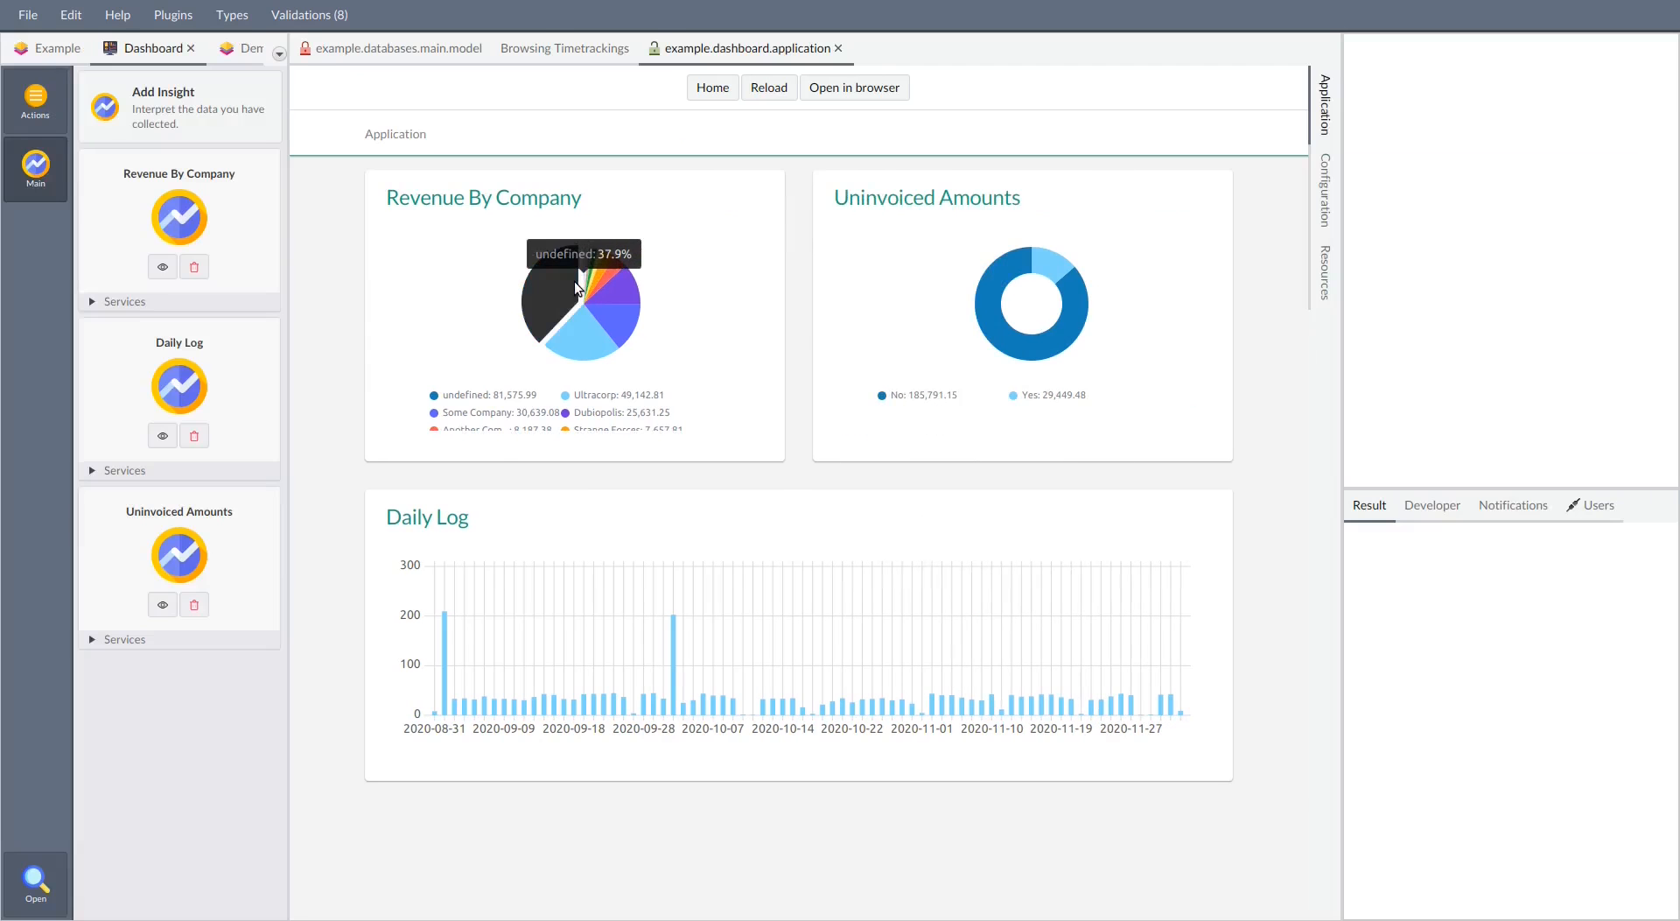
{"action": "left_click", "coordinate": [162, 301]}
{"action": "left_click", "coordinate": [163, 267]}
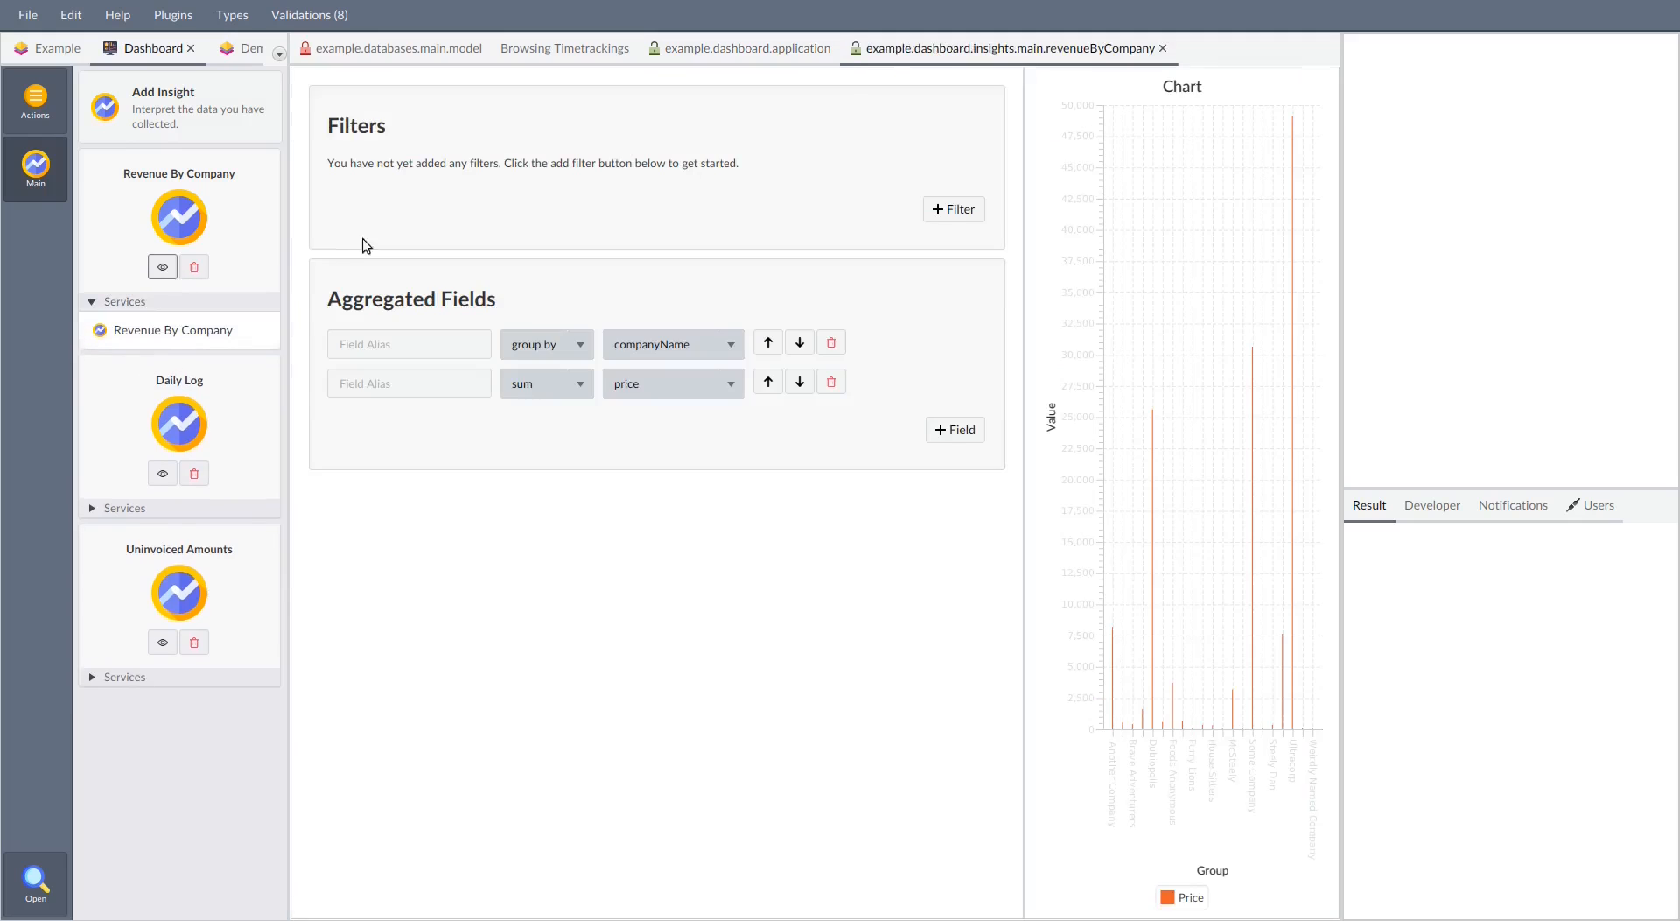
Add a companyName "is not null" filter to the Revenue By Company insight, save it and reload the dashboard application
{"action": "left_click", "coordinate": [954, 209]}
{"action": "left_click", "coordinate": [667, 180]}
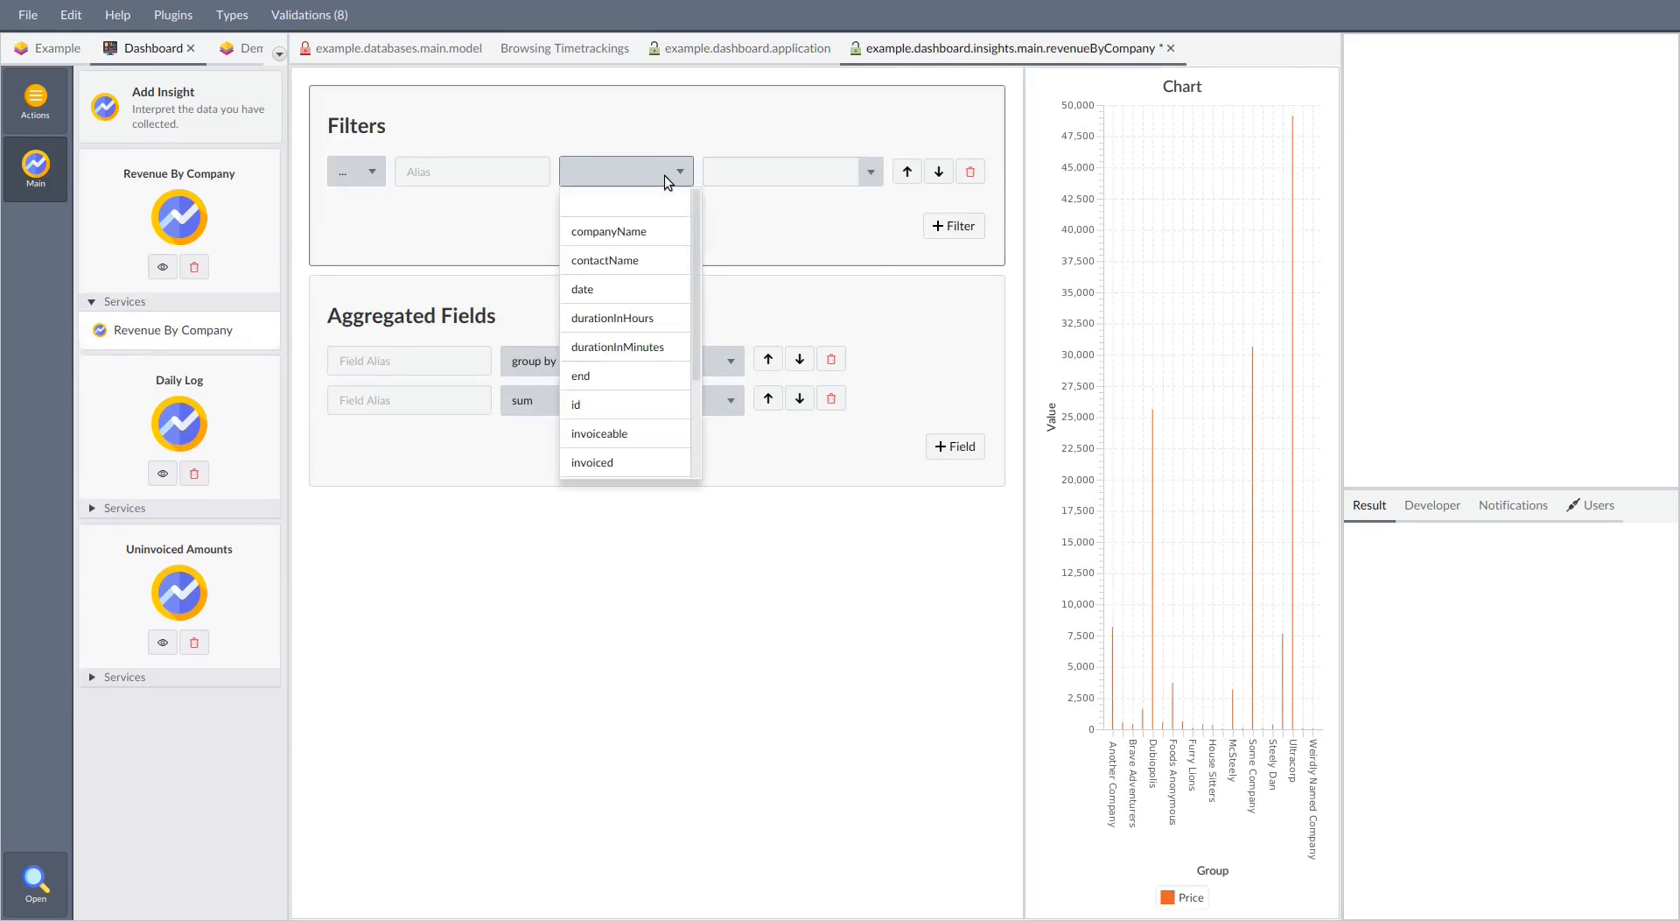
{"action": "left_click", "coordinate": [608, 231]}
{"action": "left_click", "coordinate": [792, 172]}
{"action": "left_click", "coordinate": [802, 405]}
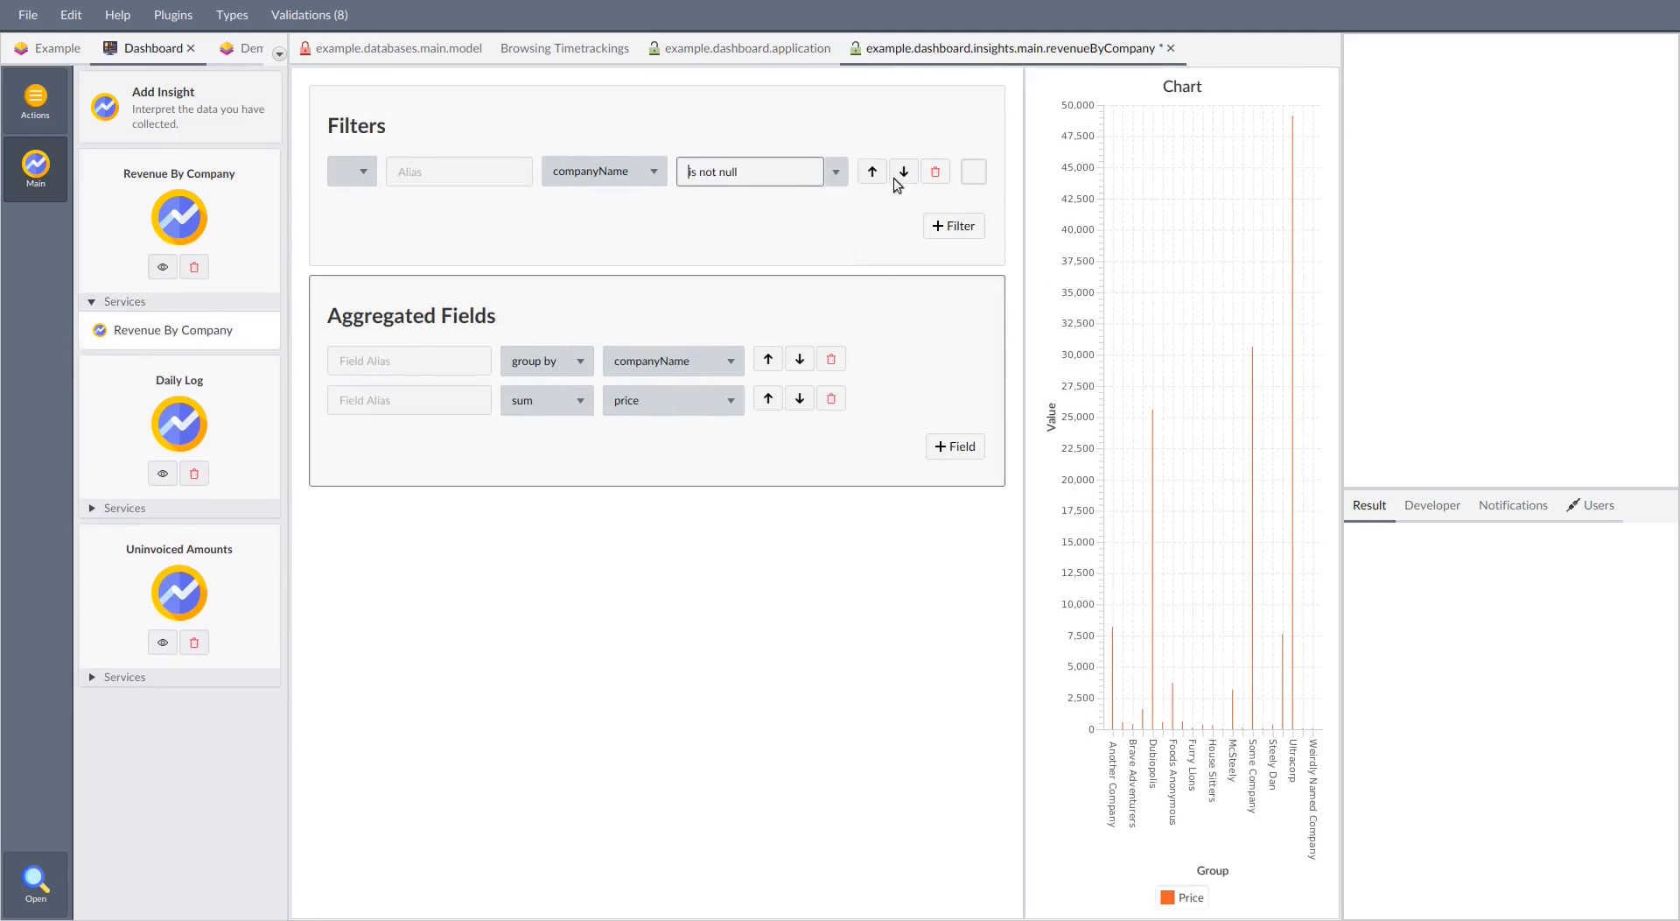
{"action": "key", "text": "ctrl+s"}
{"action": "left_click", "coordinate": [791, 50]}
{"action": "left_click", "coordinate": [769, 87]}
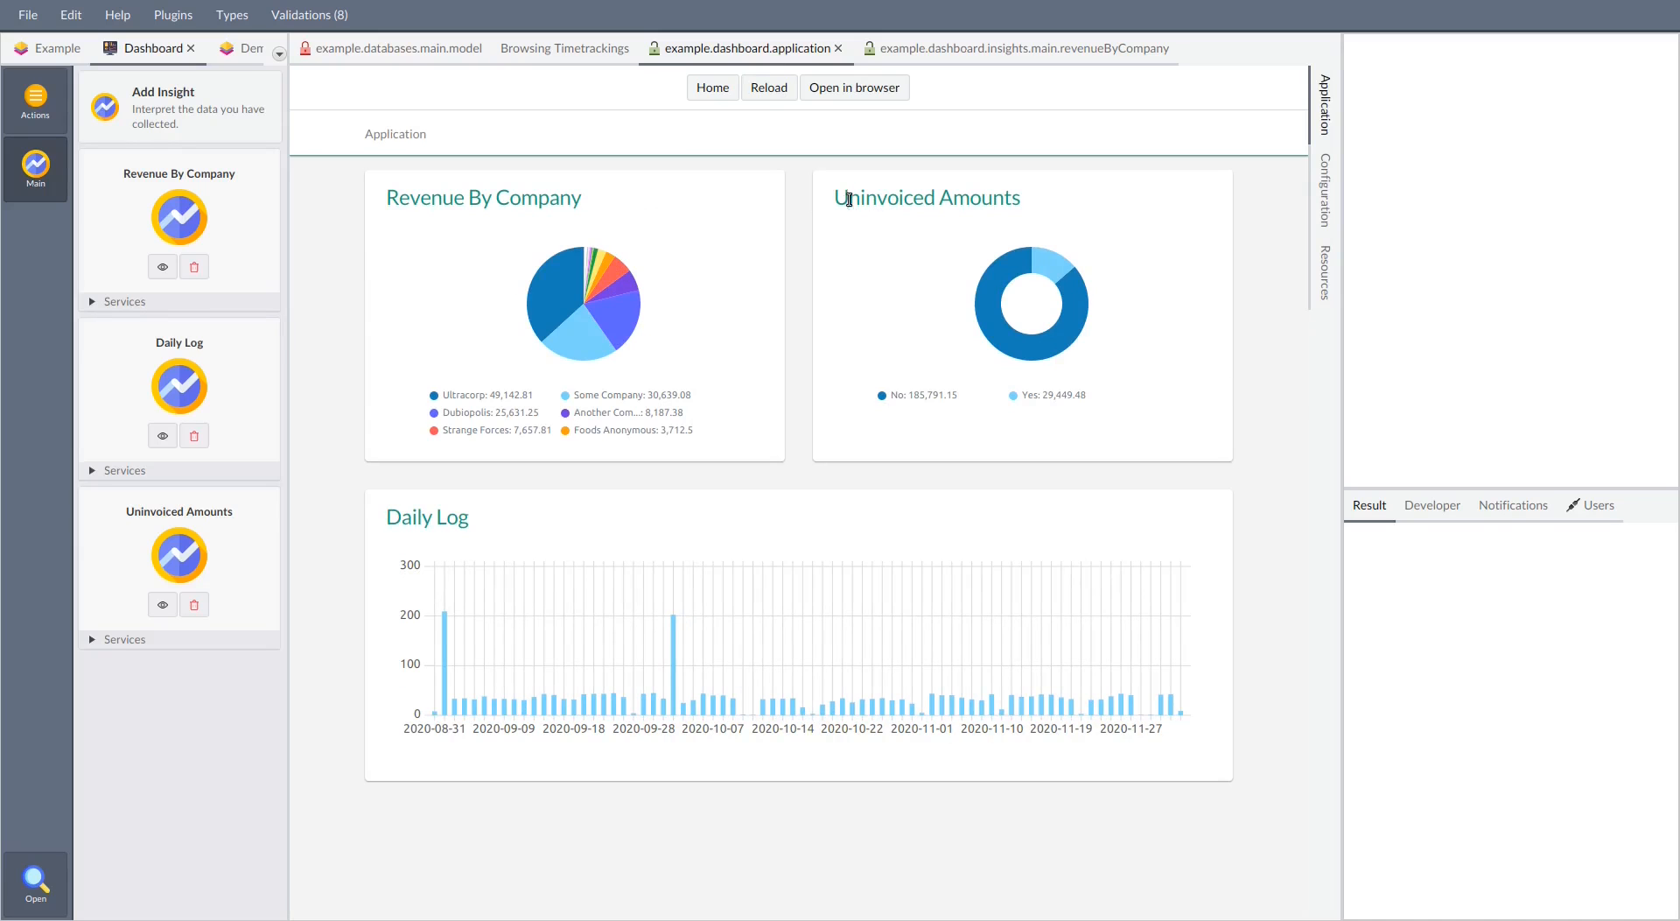
Open the dashboard application in the web browser, log in with the account e-mail and password, and view the Insights page
{"action": "left_click", "coordinate": [851, 92]}
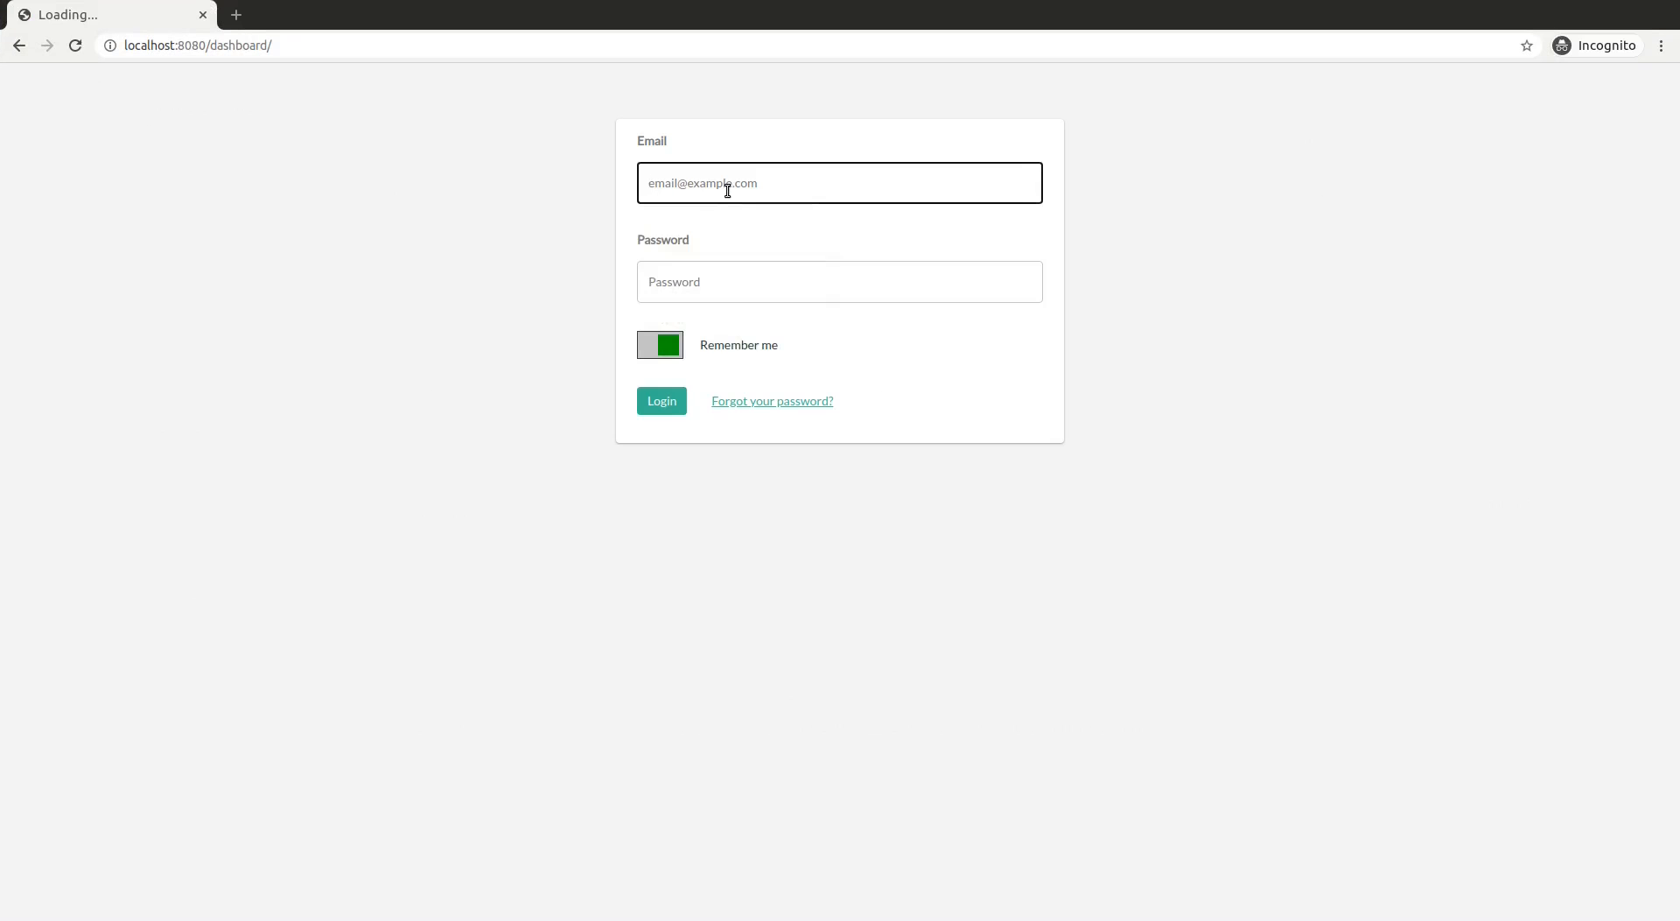
{"action": "left_click", "coordinate": [723, 281]}
{"action": "type", "text": "test"}
{"action": "left_click", "coordinate": [651, 404]}
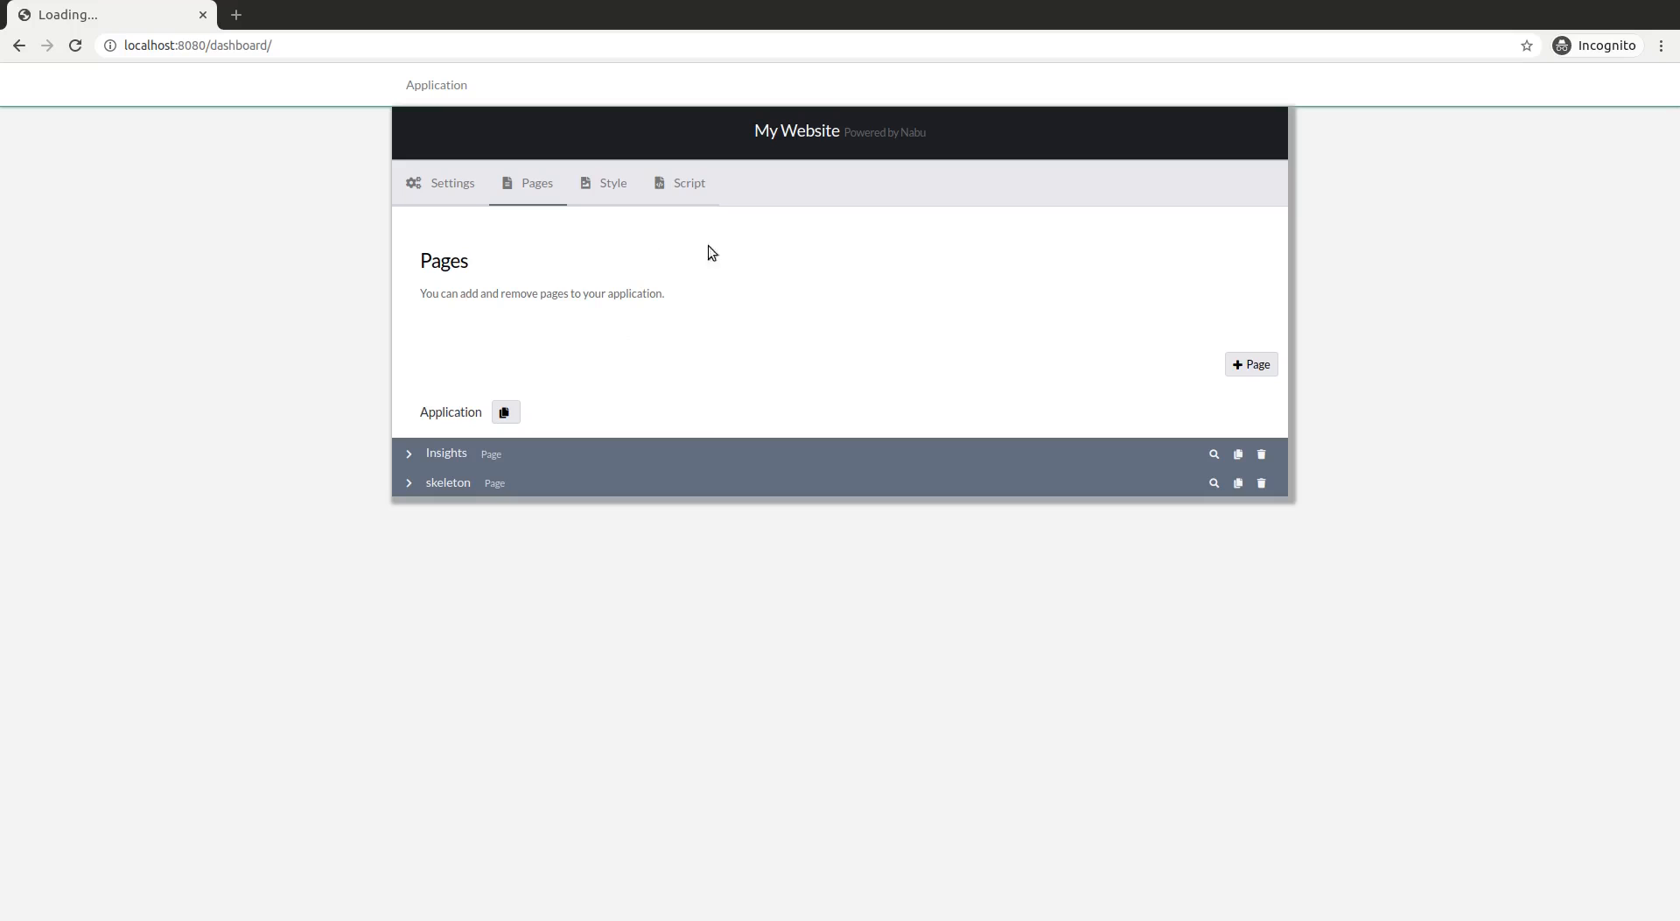
{"action": "left_click", "coordinate": [1215, 455]}
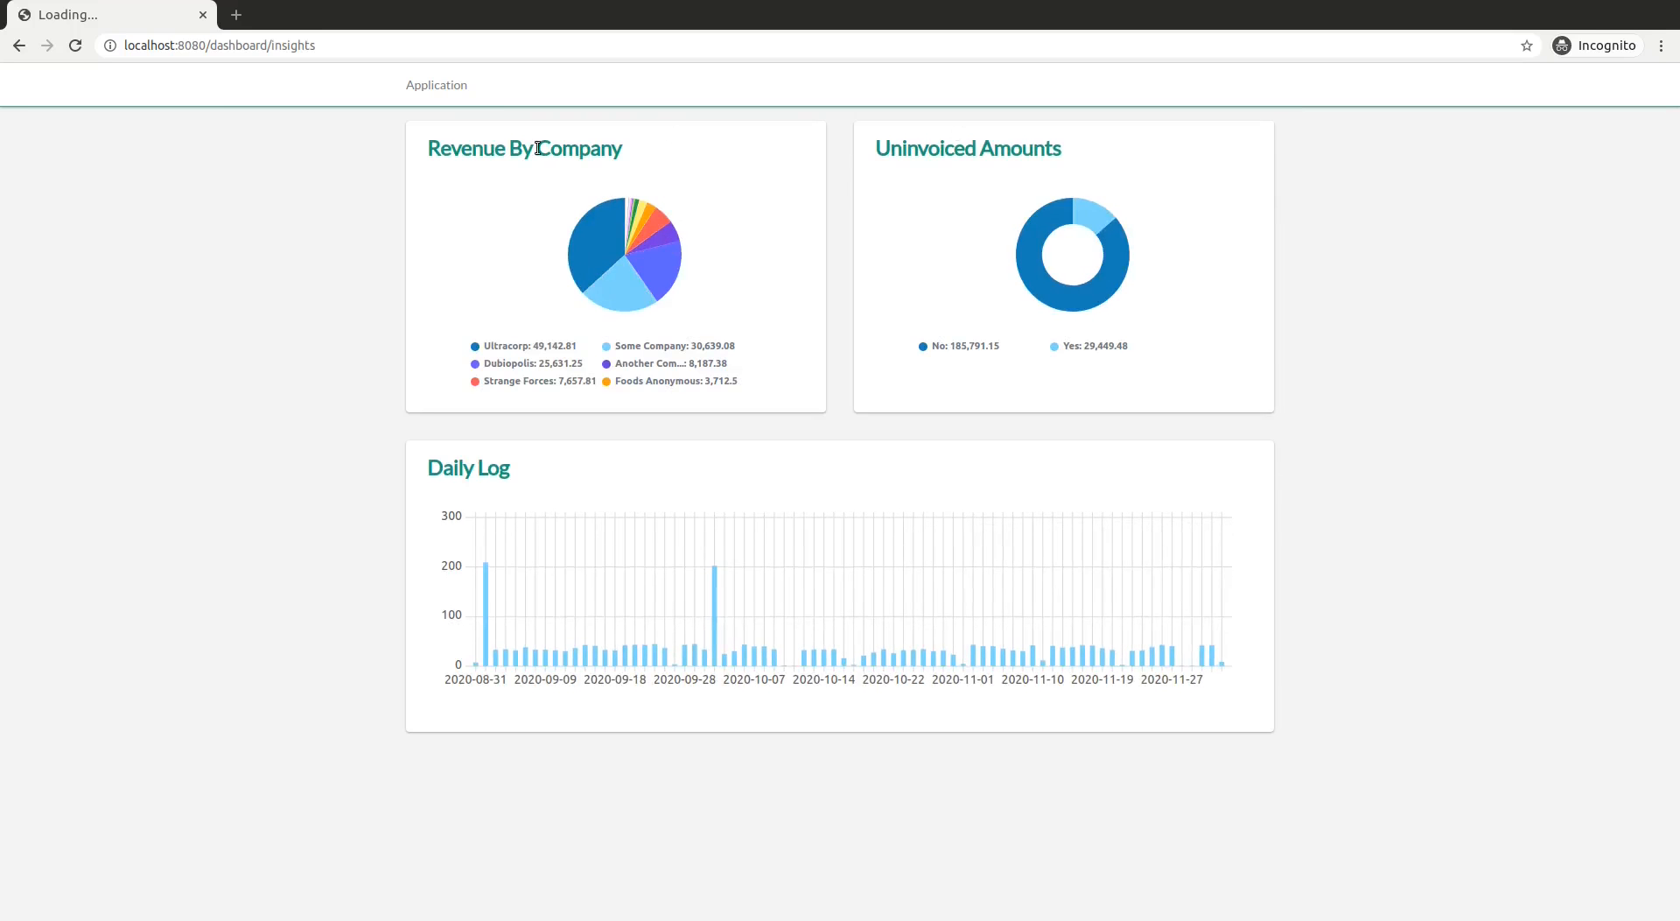